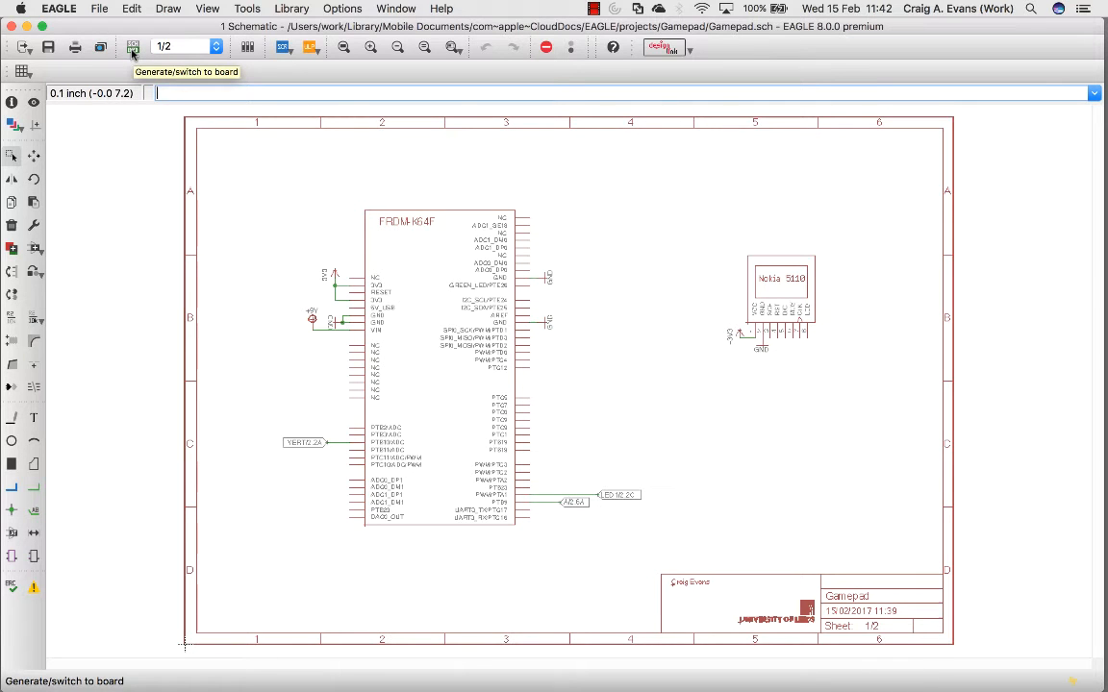
Step: Generate the Gamepad board layout from the schematic and enlarge the new board window over the schematic window
click(132, 49)
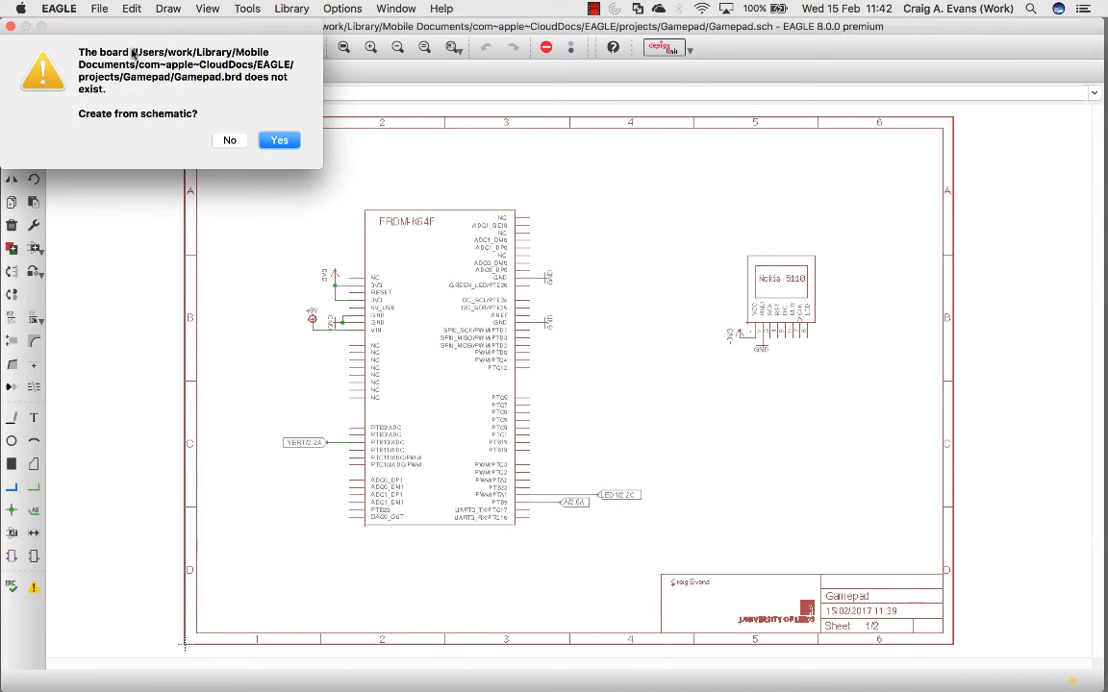
click(272, 142)
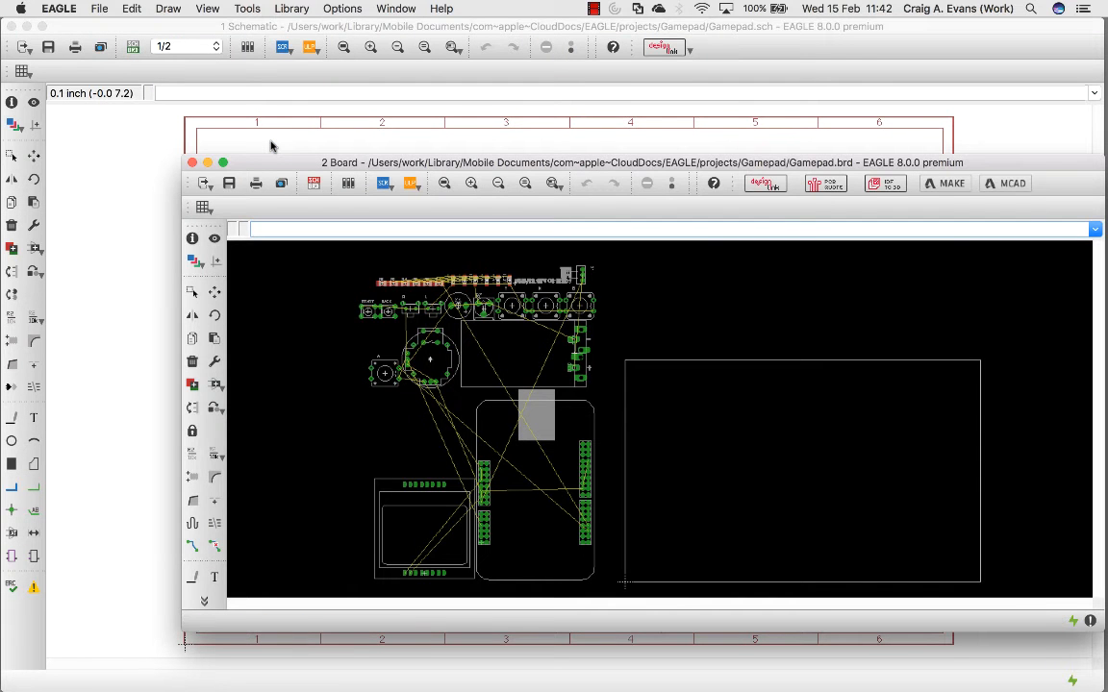
drag(404, 164, 231, 44)
drag(925, 504, 1097, 678)
Step: Switch between the schematic and board editors, ending on the board, and fit the board window to the full screen
click(132, 58)
click(132, 47)
click(137, 61)
click(132, 47)
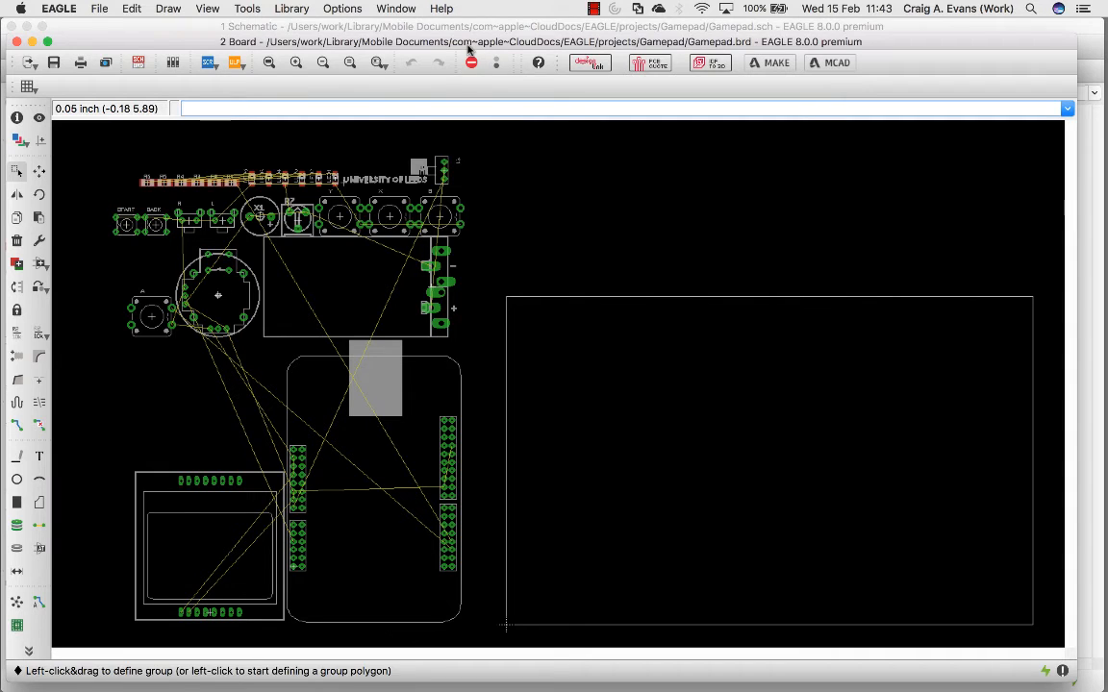
drag(469, 46, 465, 30)
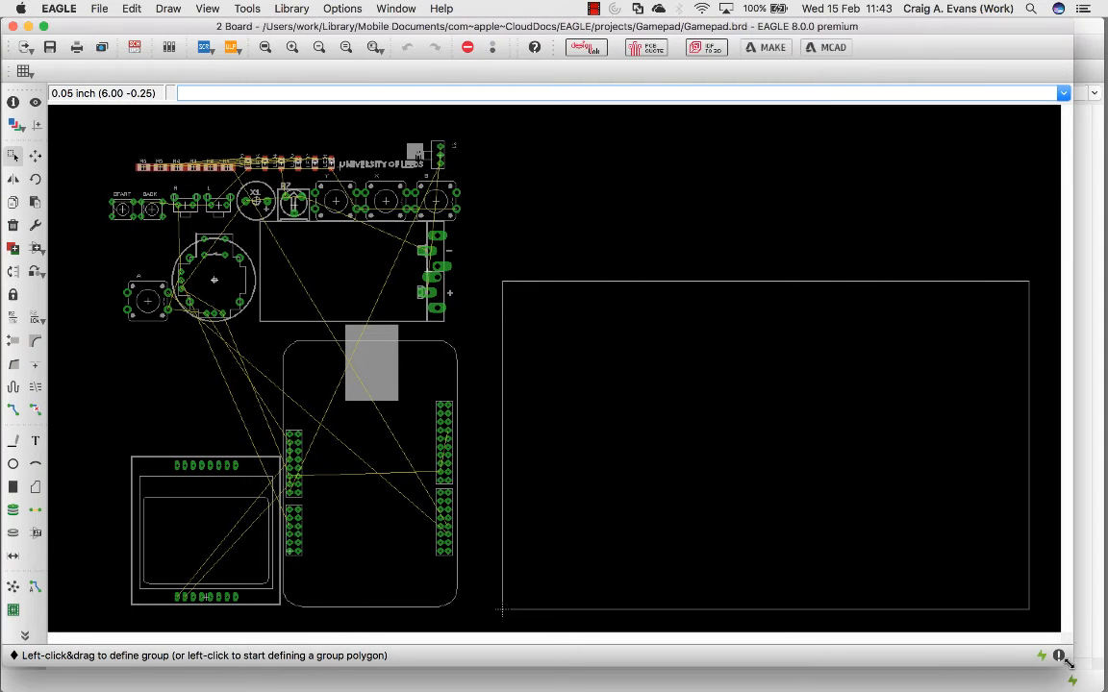
drag(1076, 665, 1104, 689)
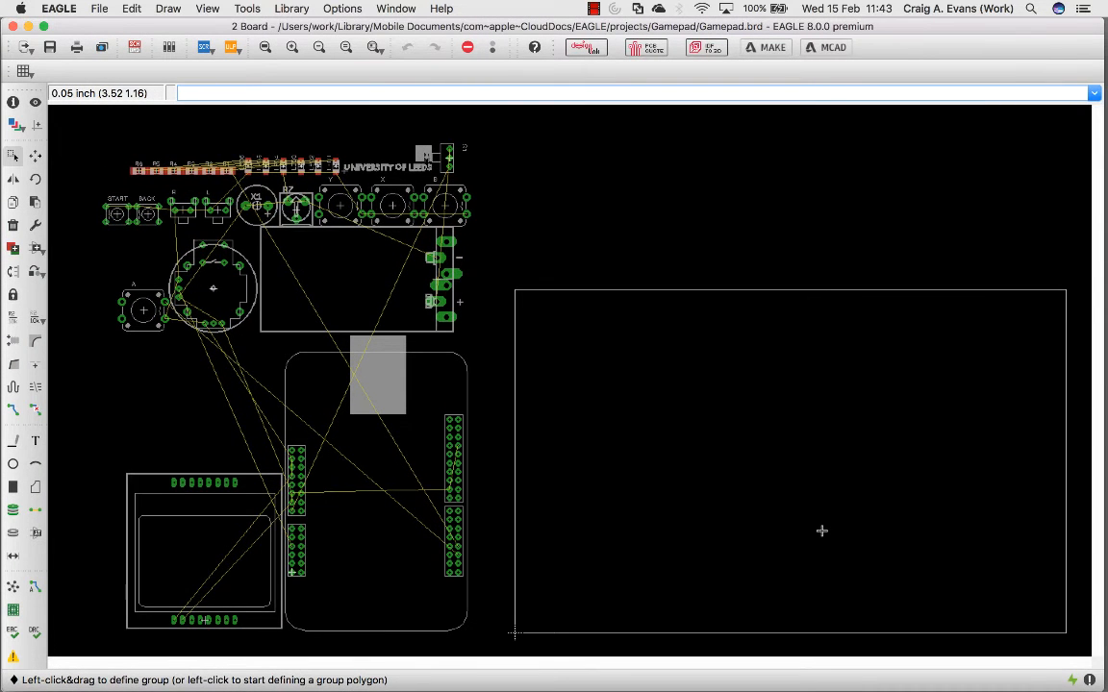
scroll(821, 531, up, 2)
scroll(821, 531, down, 5)
scroll(821, 531, up, 3)
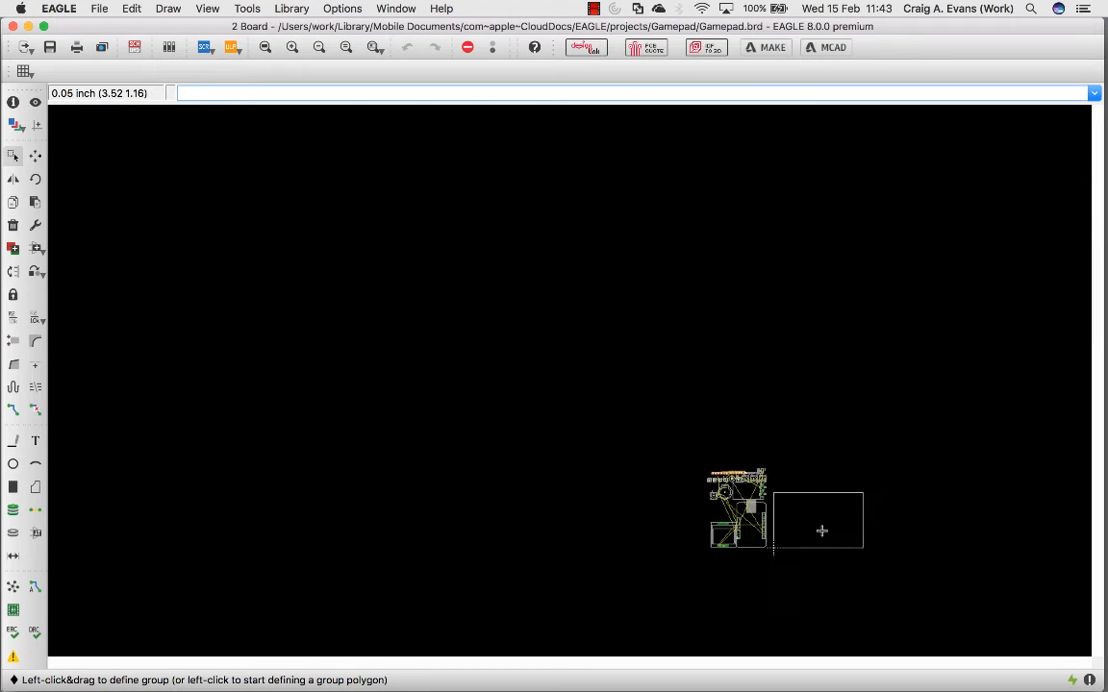
scroll(821, 530, up, 2)
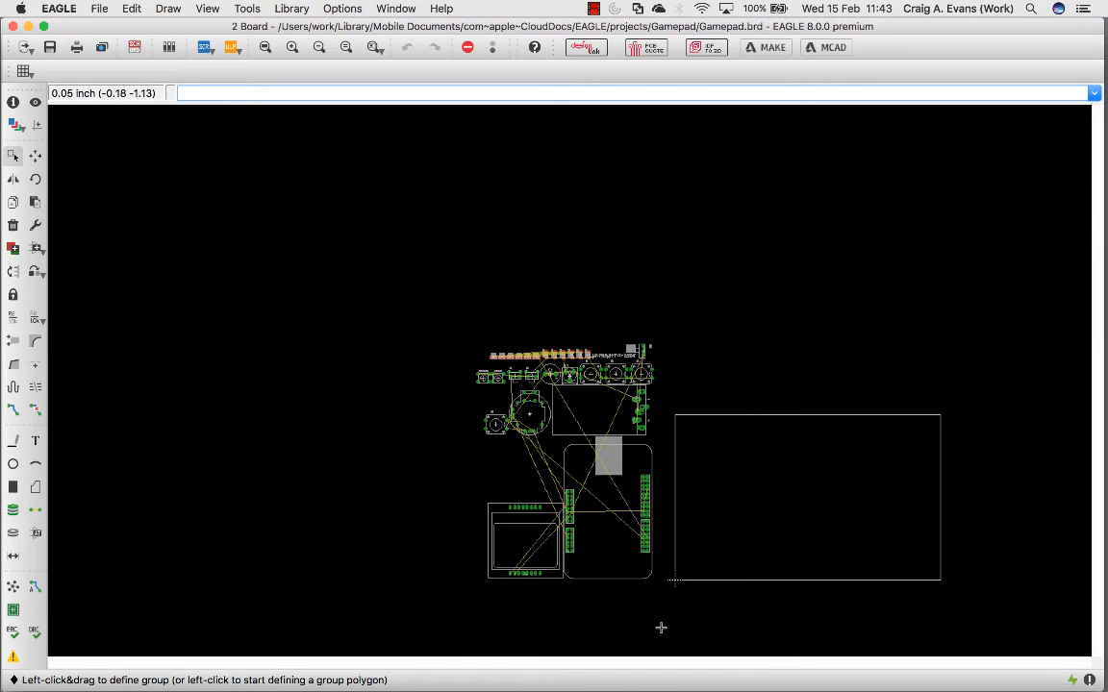
click(13, 227)
click(262, 46)
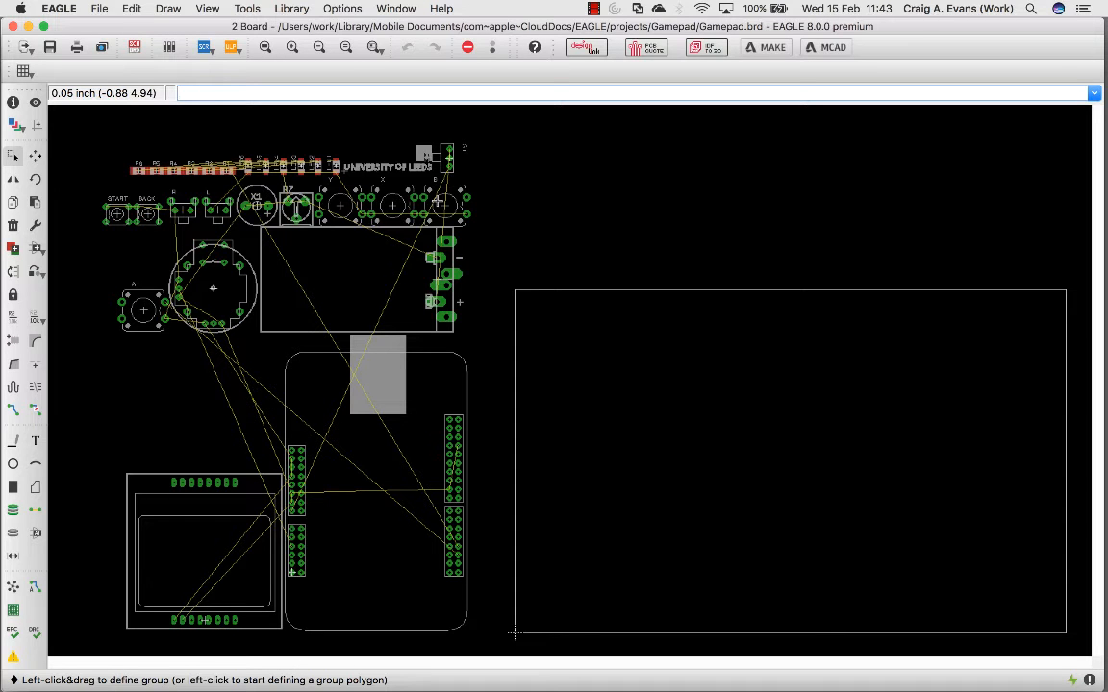
Step: Switch to Preview, examine the gamepad's top-view and bottom-view layouts on page 1 of 05.pdf, and return to EAGLE
key(super+Tab)
key(super+Tab)
key(super+Tab)
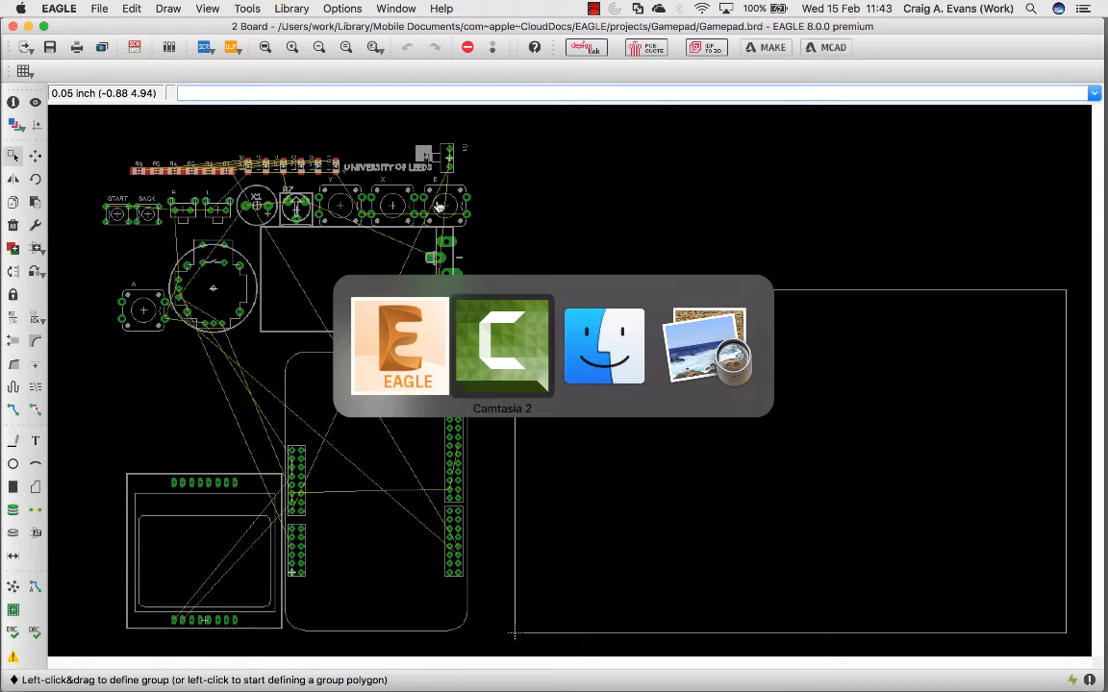
scroll(649, 284, up, 20)
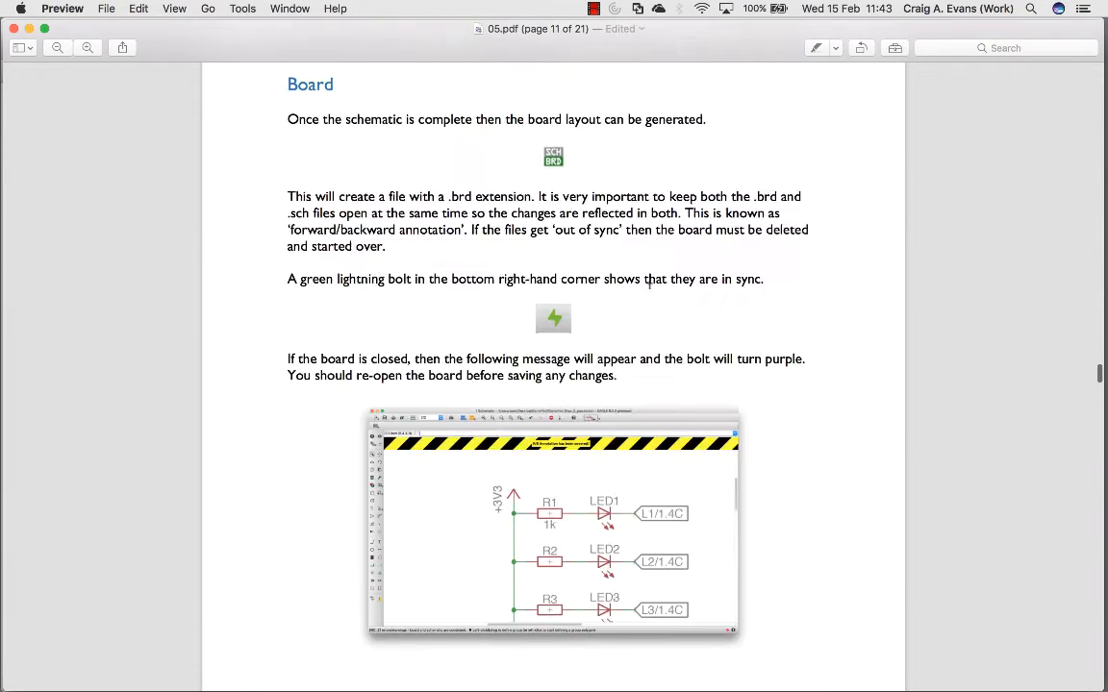
scroll(553, 375, down, 3)
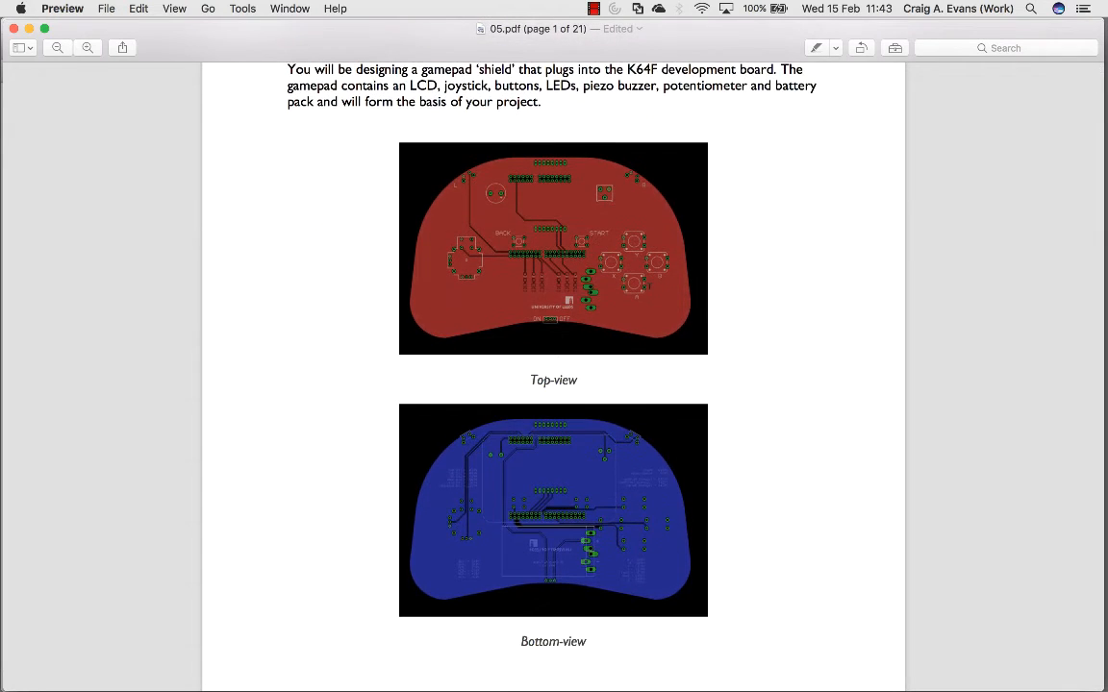
scroll(553, 375, up, 1)
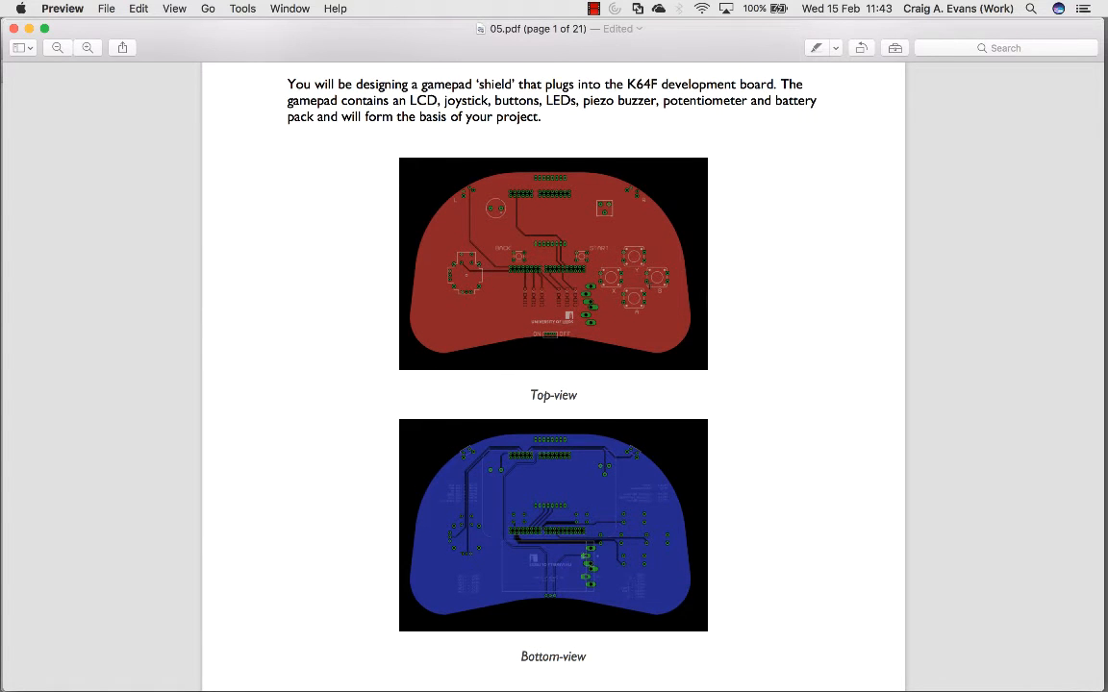
key(super+Tab)
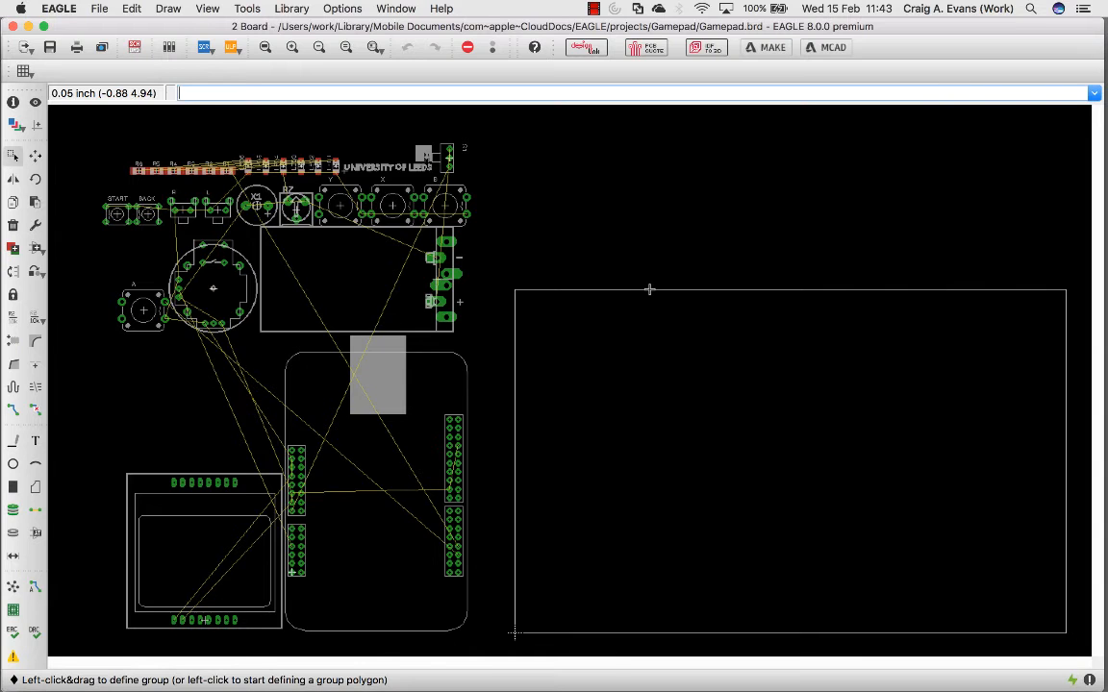
Step: Pick up the K64F shield with Move and rotate it to 270 degrees over the board outline
click(34, 156)
click(296, 572)
right_click(633, 540)
right_click(633, 539)
scroll(632, 539, up, 4)
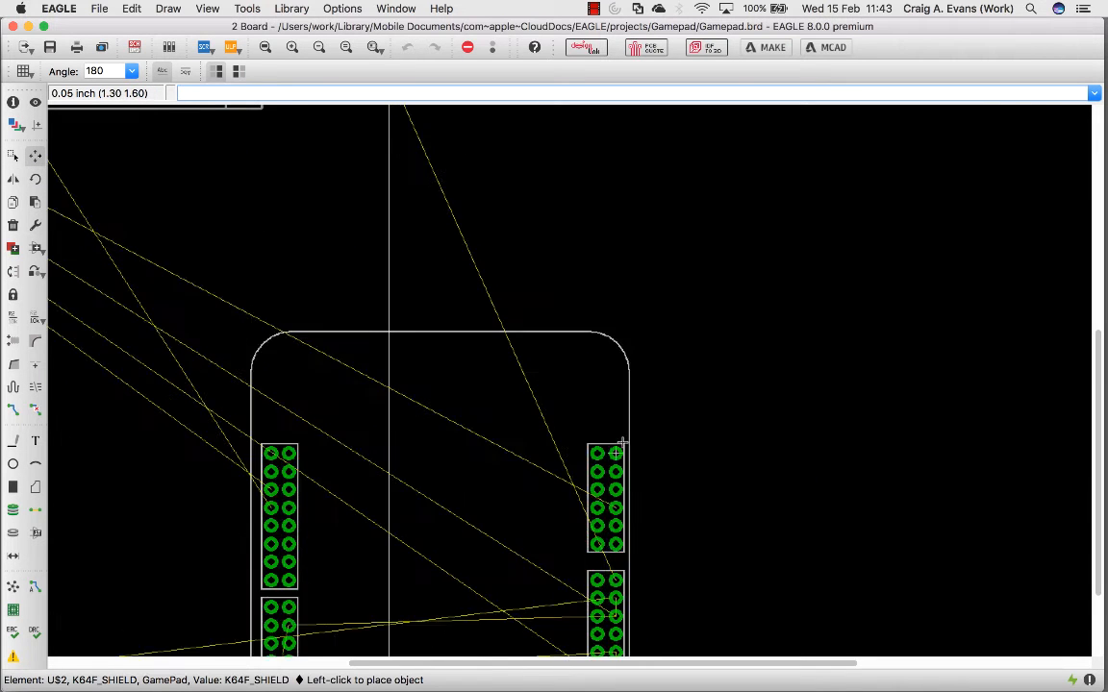
scroll(623, 443, down, 13)
scroll(623, 442, up, 4)
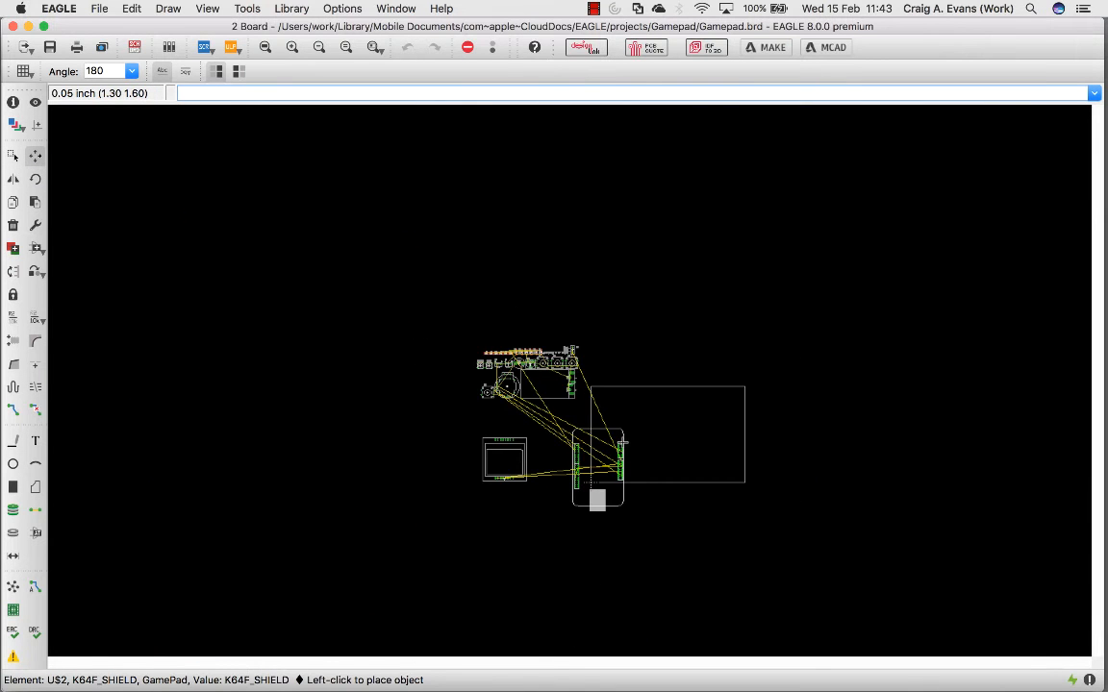
right_click(629, 423)
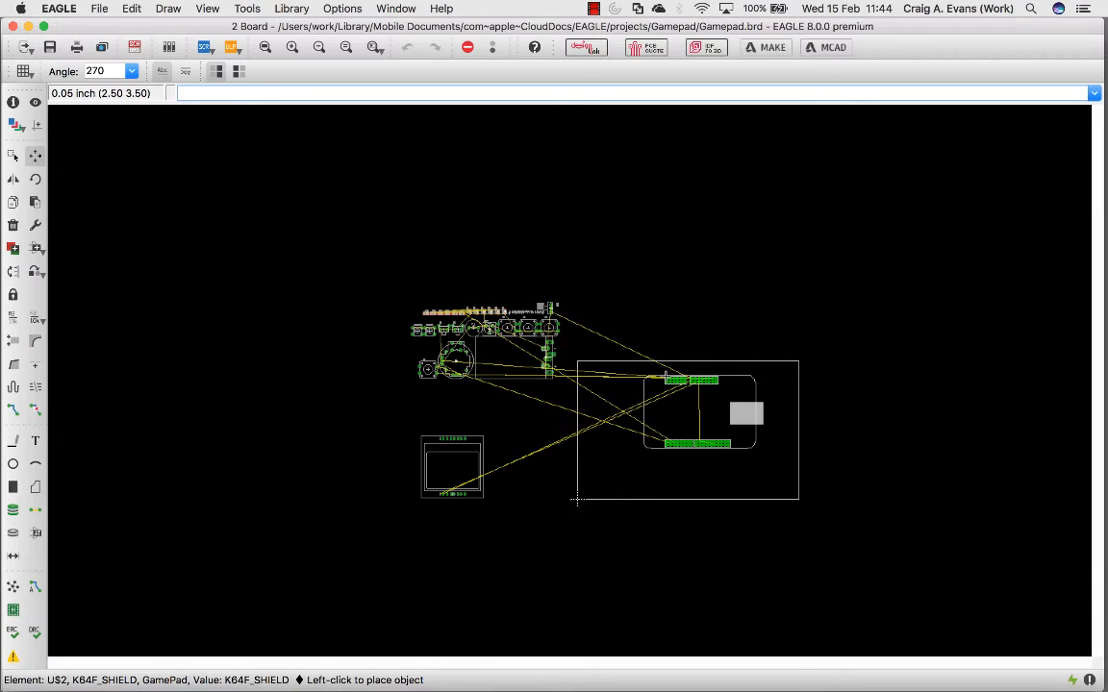
scroll(666, 375, up, 3)
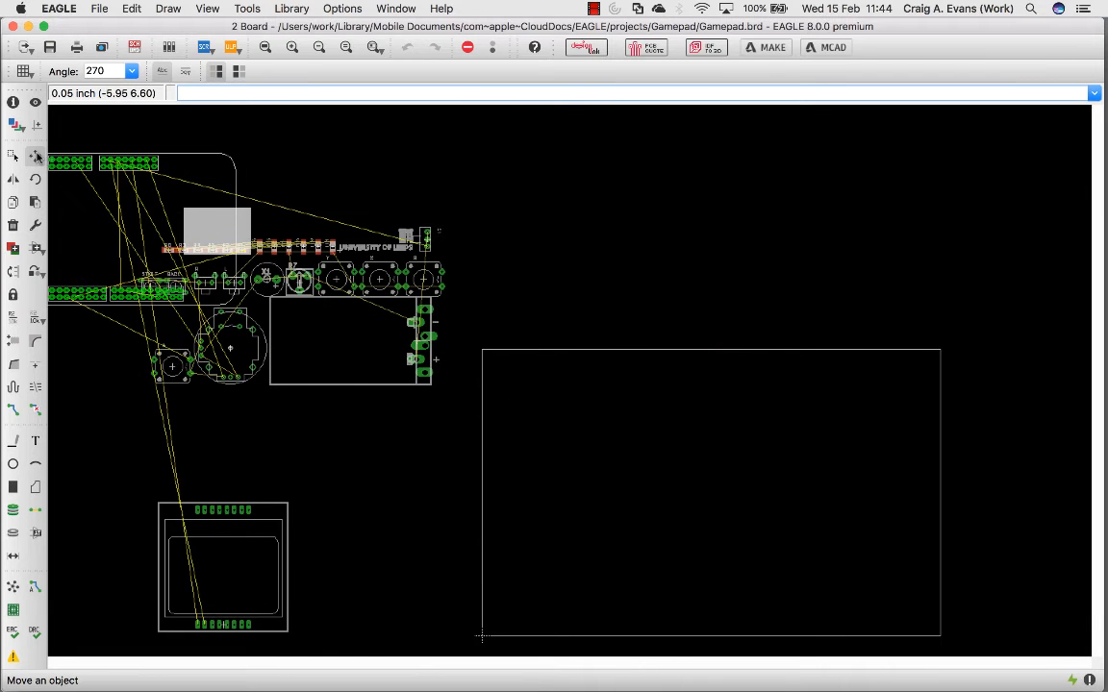
Step: Turn the picked-up K64F shield through further 90-degree rotations back to 270 degrees
right_click(610, 271)
right_click(611, 271)
right_click(611, 271)
right_click(611, 271)
right_click(680, 302)
right_click(680, 303)
scroll(680, 303, up, 8)
right_click(680, 303)
right_click(680, 303)
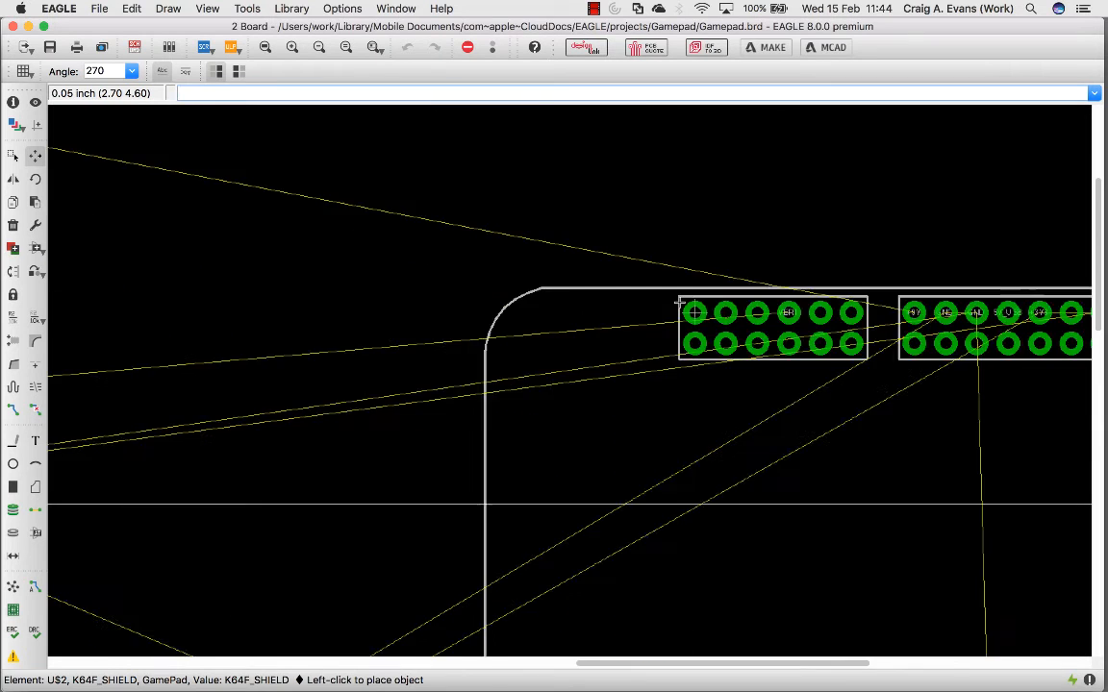
Step: Place the K64F shield in the upper part of the board outline and the PP3 battery holder directly below it
scroll(680, 303, down, 13)
scroll(680, 303, down, 2)
scroll(680, 309, up, 5)
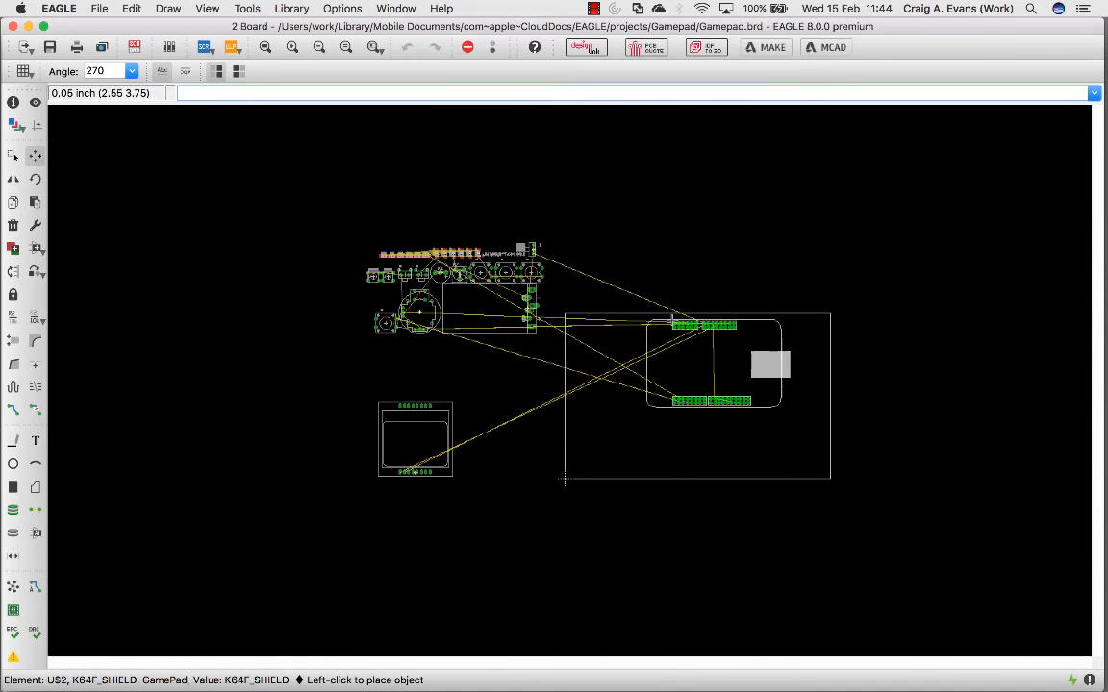
click(665, 321)
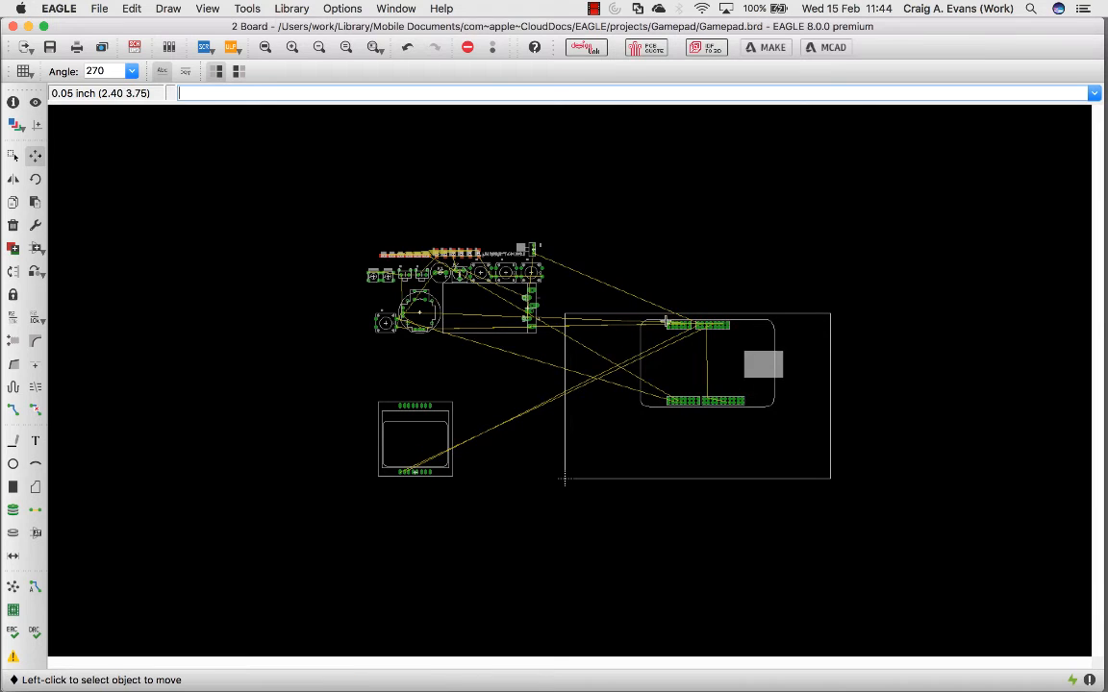
click(527, 308)
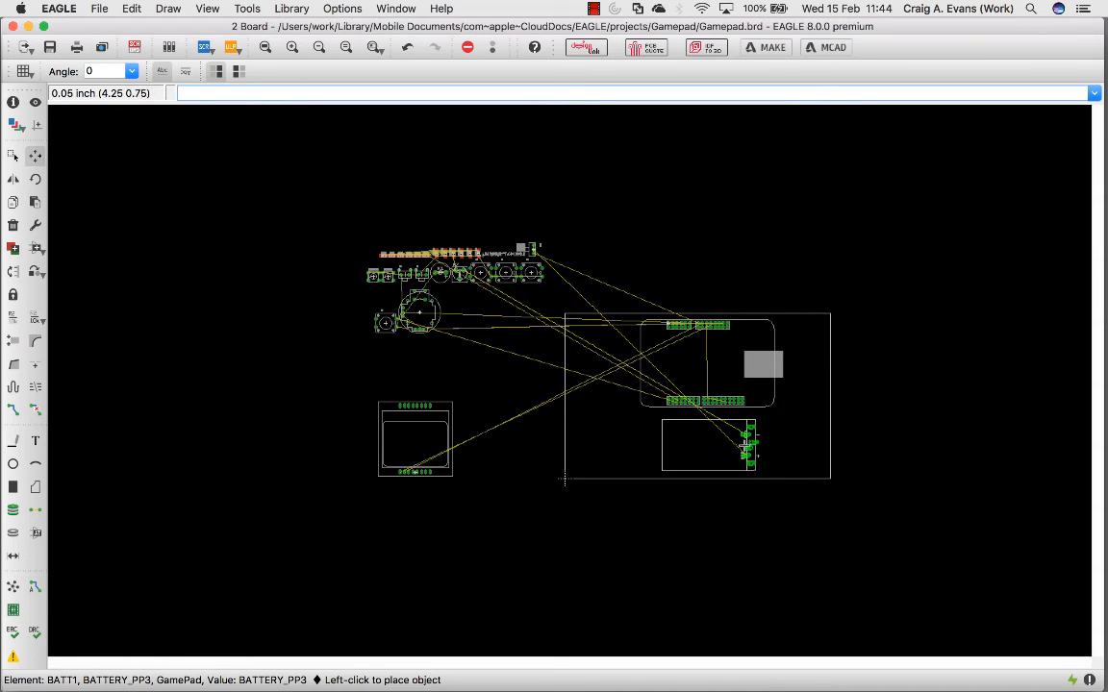
click(745, 442)
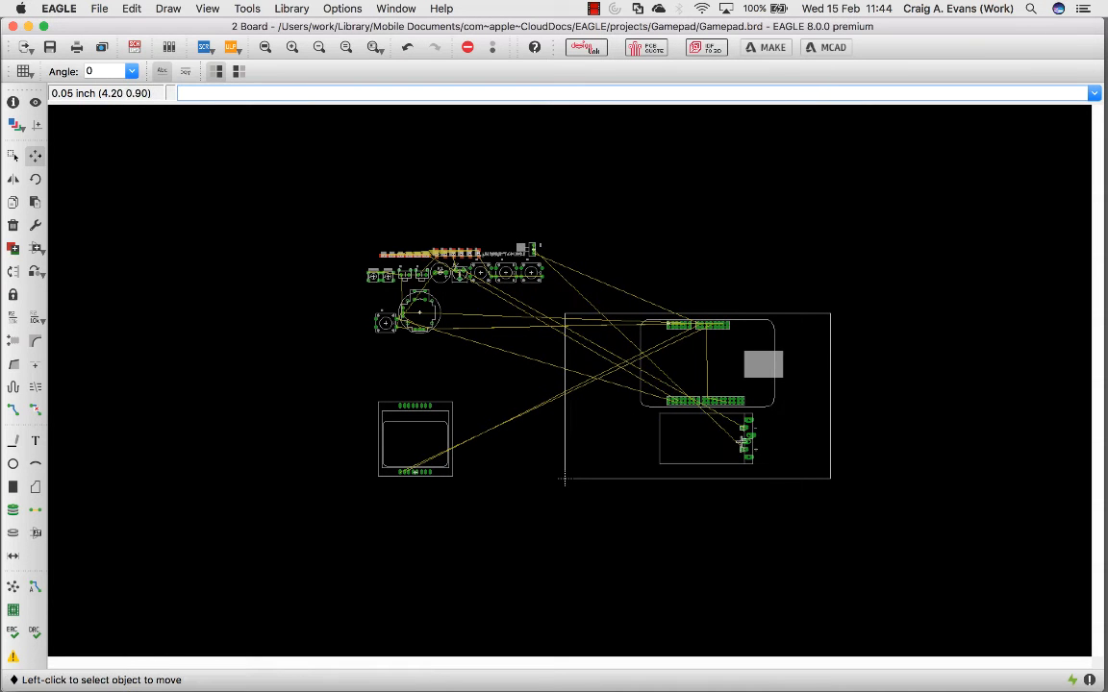
Step: Turn on the line-style display grid at 0.05 inch and inspect it over the board
click(24, 72)
click(32, 83)
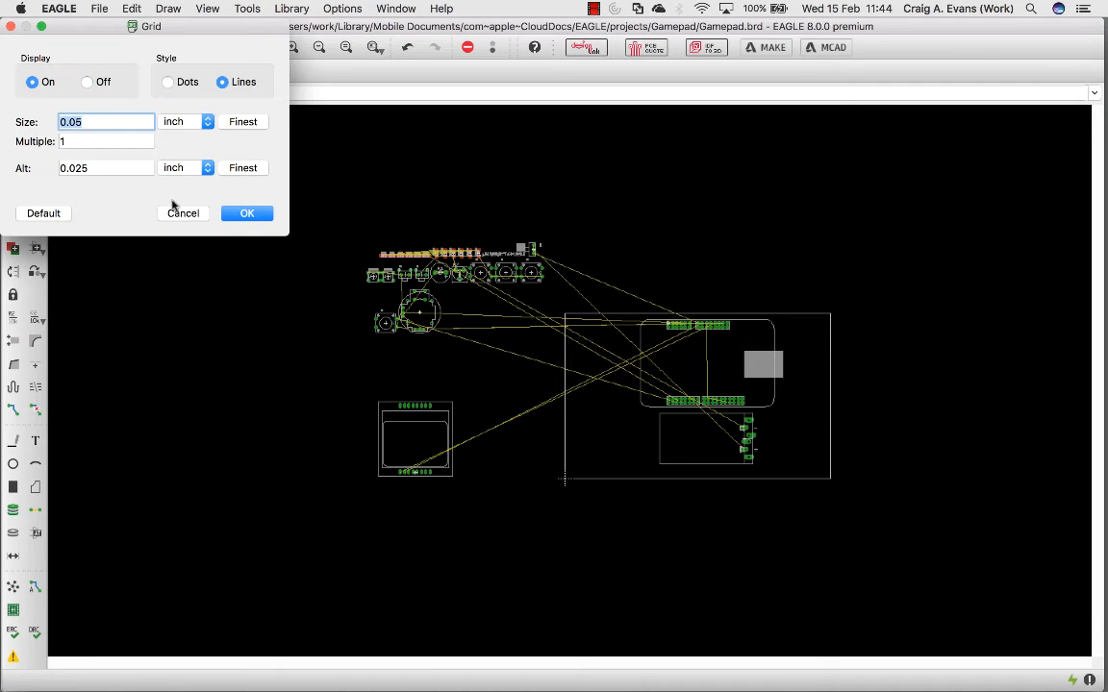
click(247, 213)
scroll(806, 334, up, 2)
scroll(805, 334, up, 4)
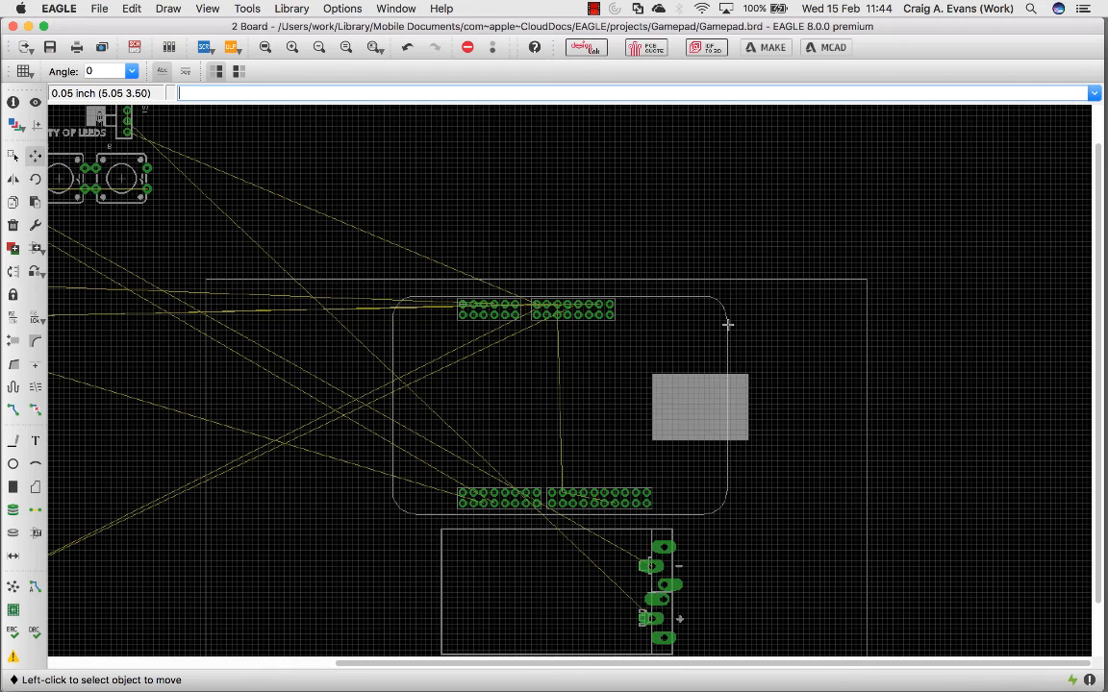
scroll(645, 424, down, 6)
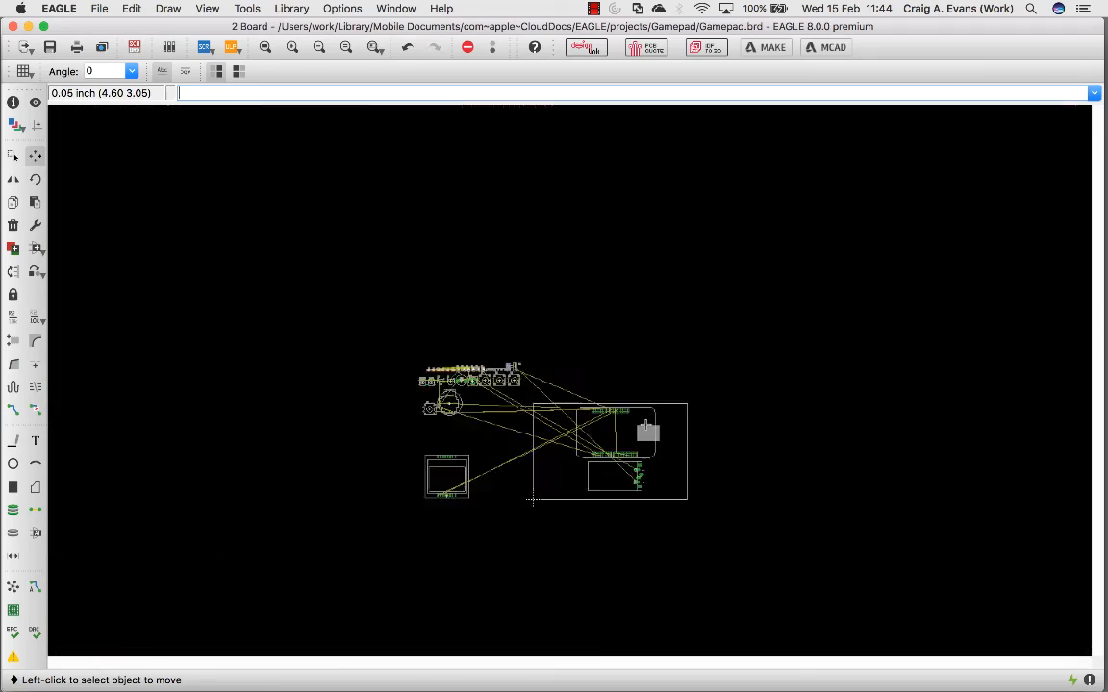
scroll(645, 424, up, 2)
scroll(646, 424, up, 3)
scroll(645, 425, down, 3)
scroll(646, 424, up, 5)
scroll(515, 429, down, 4)
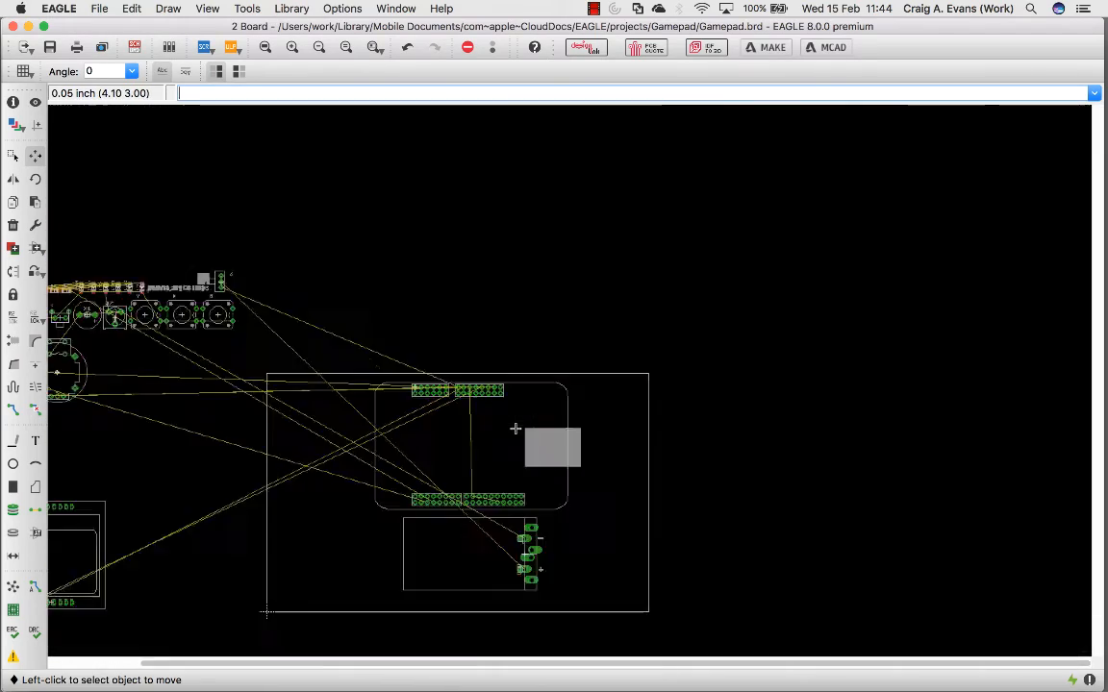
Step: Reposition the battery holder slightly and check its position in the element properties, leaving them without changes
click(530, 576)
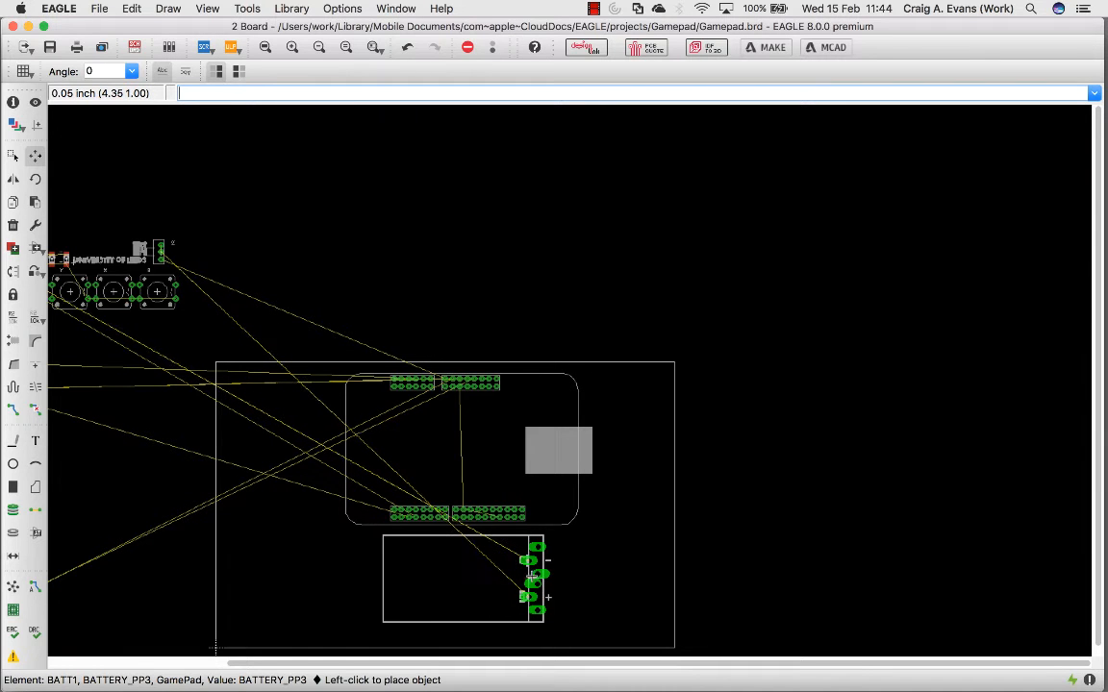
click(530, 575)
right_click(542, 565)
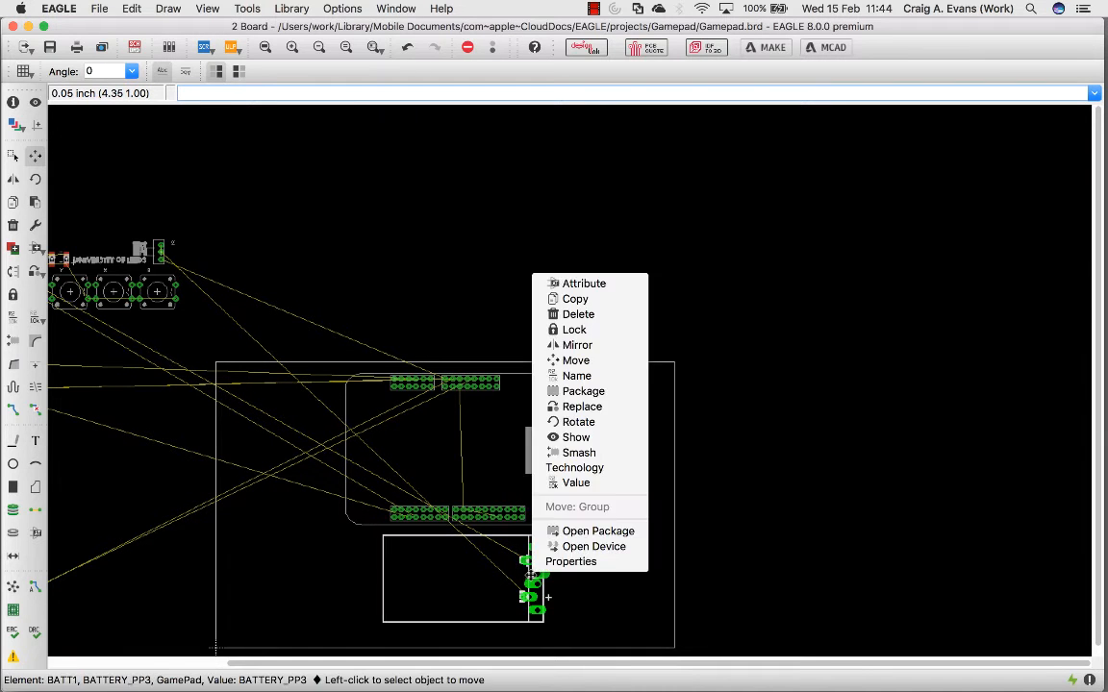
click(571, 561)
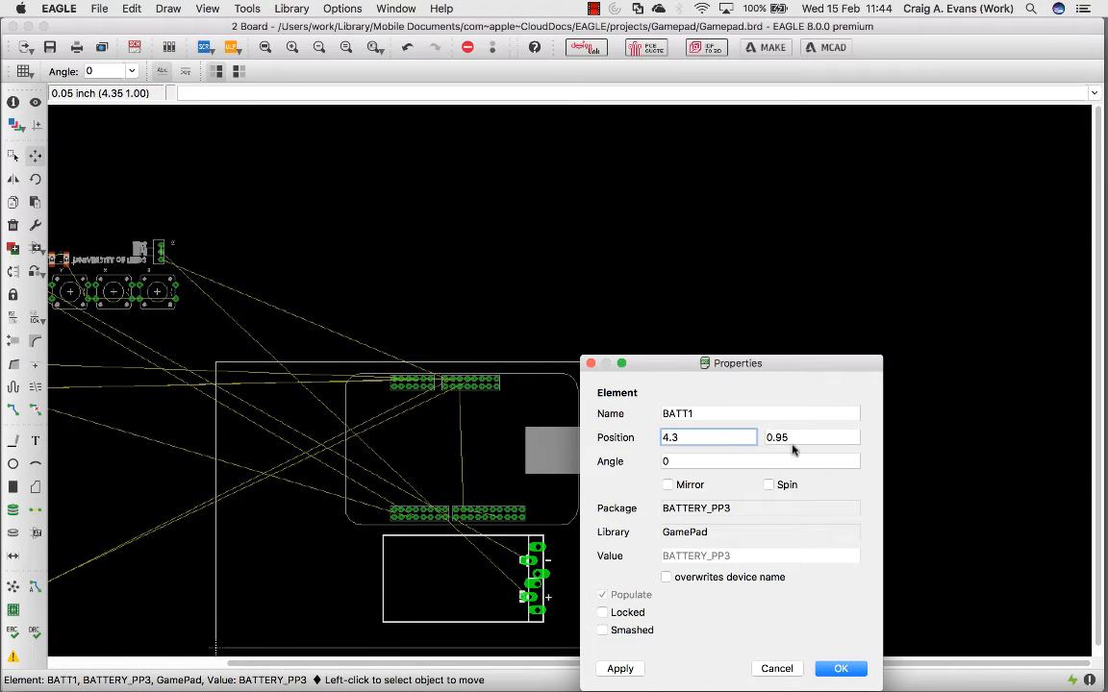
click(769, 670)
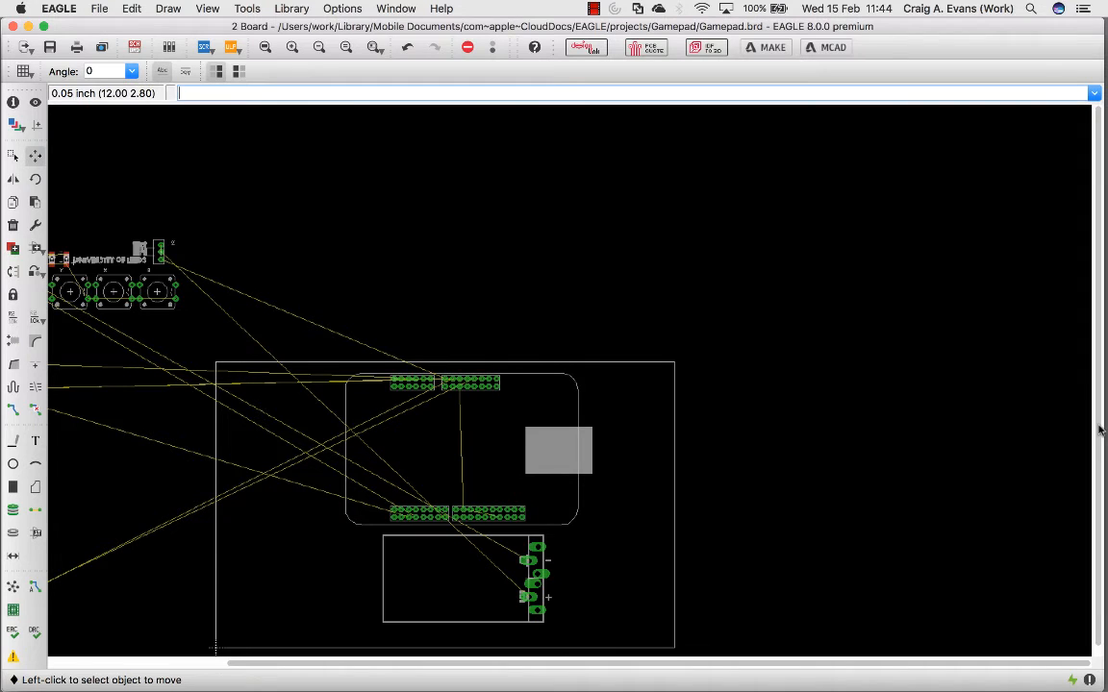
Step: Move the battery holder 0.05 inch to the left below the K64F shield
drag(1099, 427, 1099, 449)
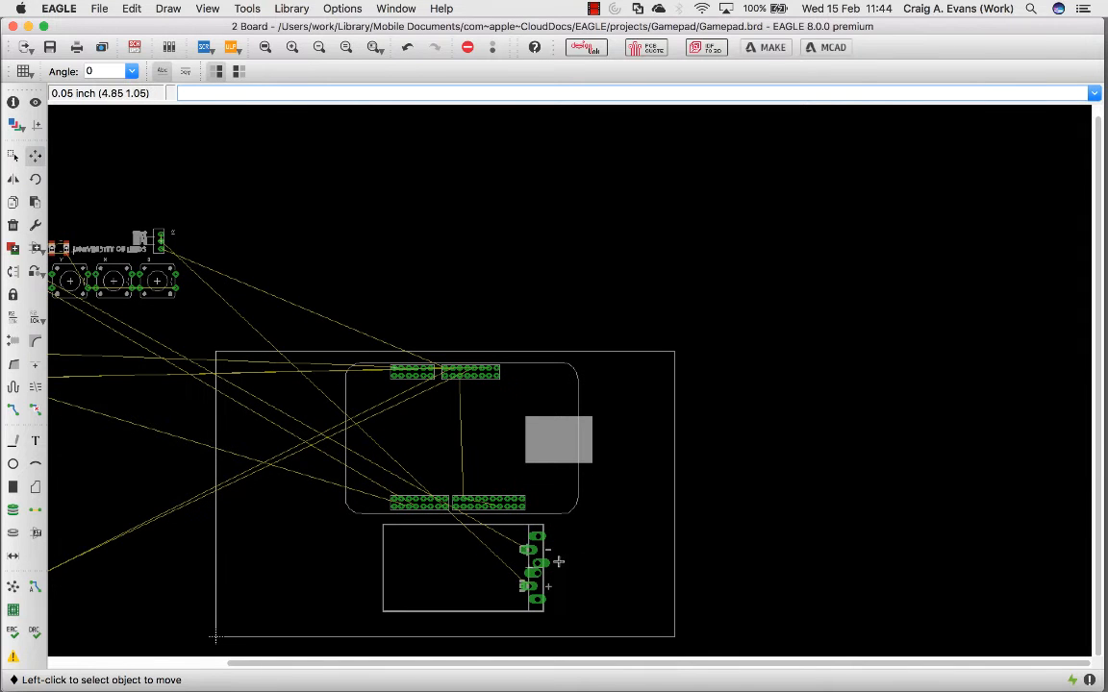
click(524, 569)
click(521, 567)
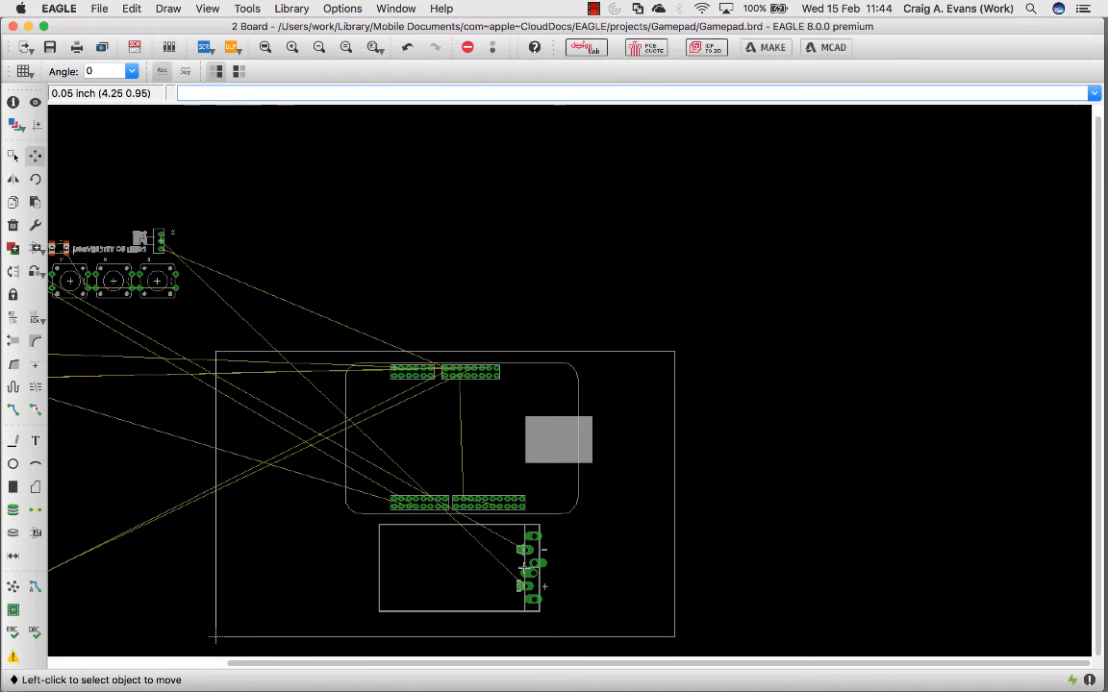
Step: Check the reference layouts in Preview, return to EAGLE, and place button Y inside the outline, right of the shield's lower headers
key(super+Tab)
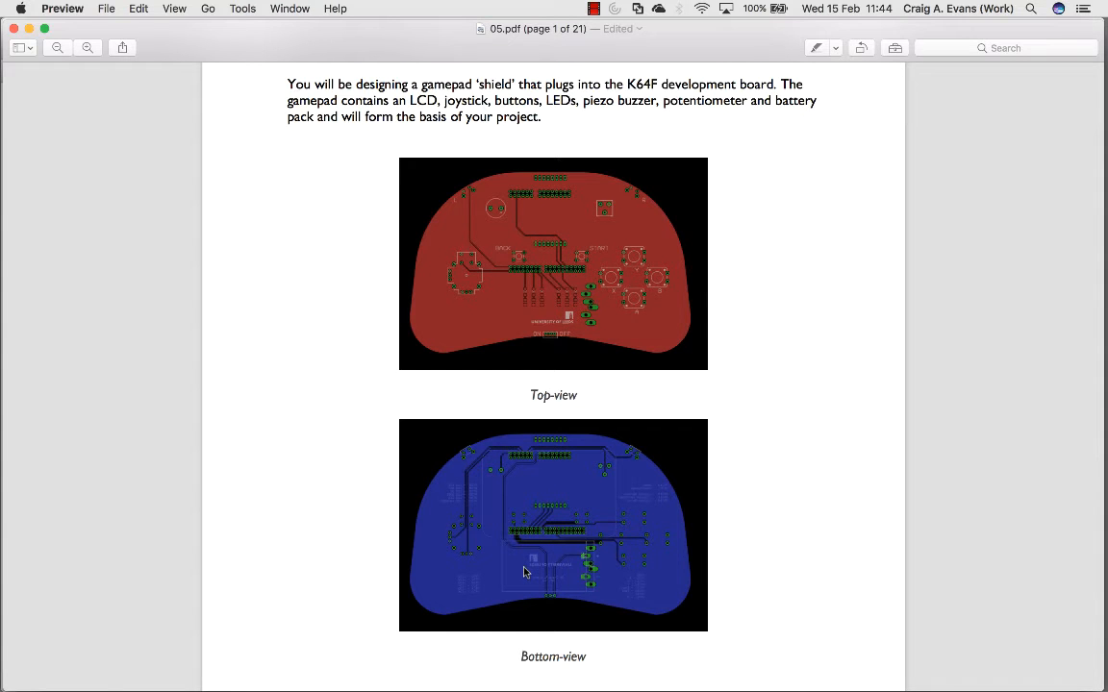
key(super+Tab)
drag(468, 661, 401, 662)
click(290, 280)
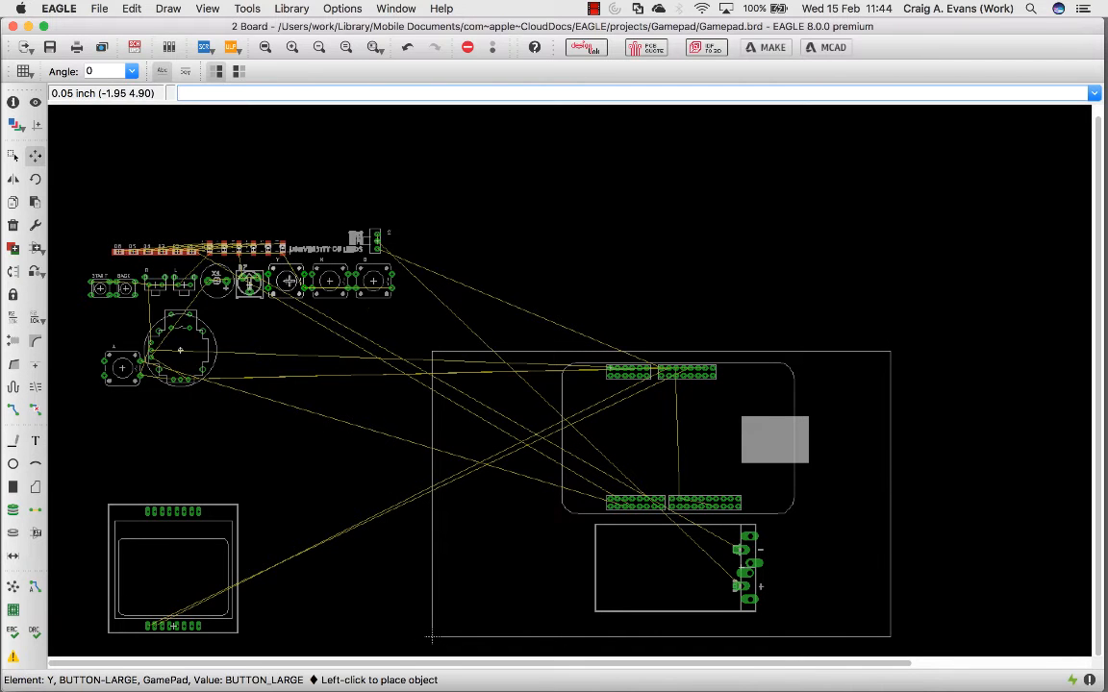
click(829, 501)
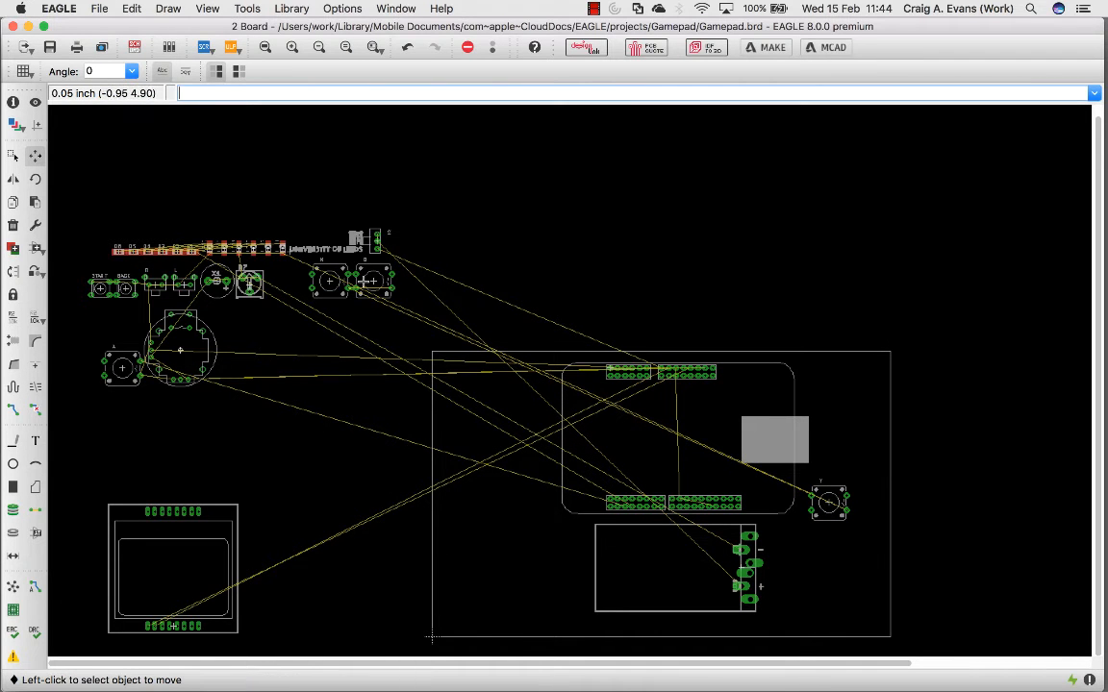
Step: Place buttons X, B and A in a diamond with button Y, right of the battery holder, checking the reference layout in Preview
click(327, 281)
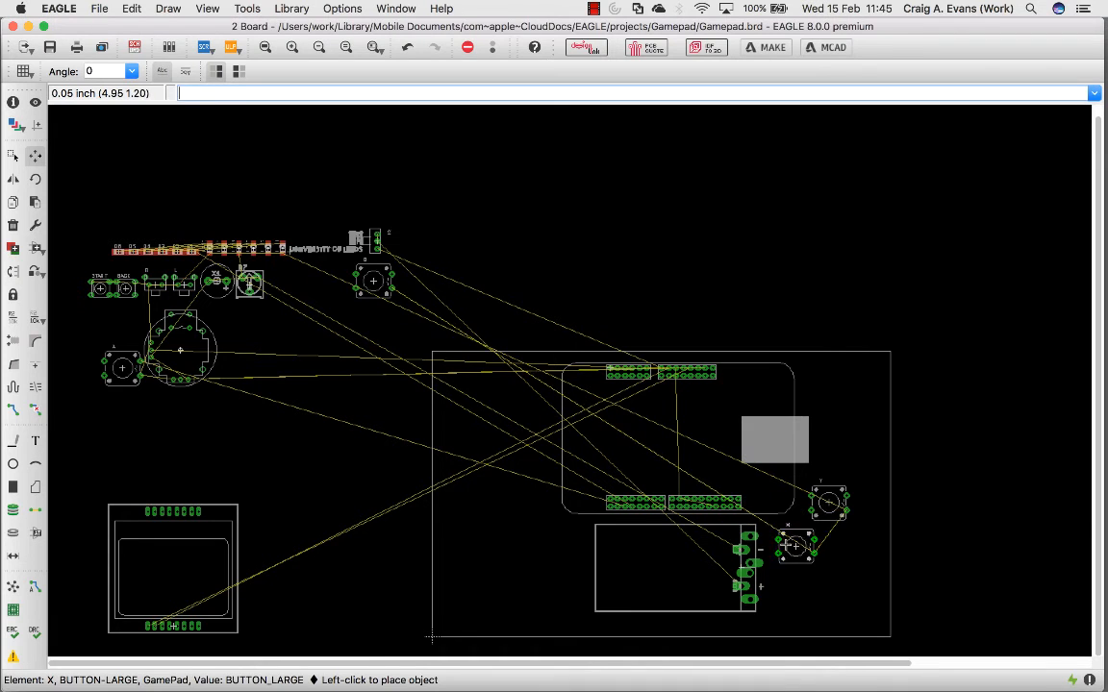
click(788, 548)
key(super+Tab)
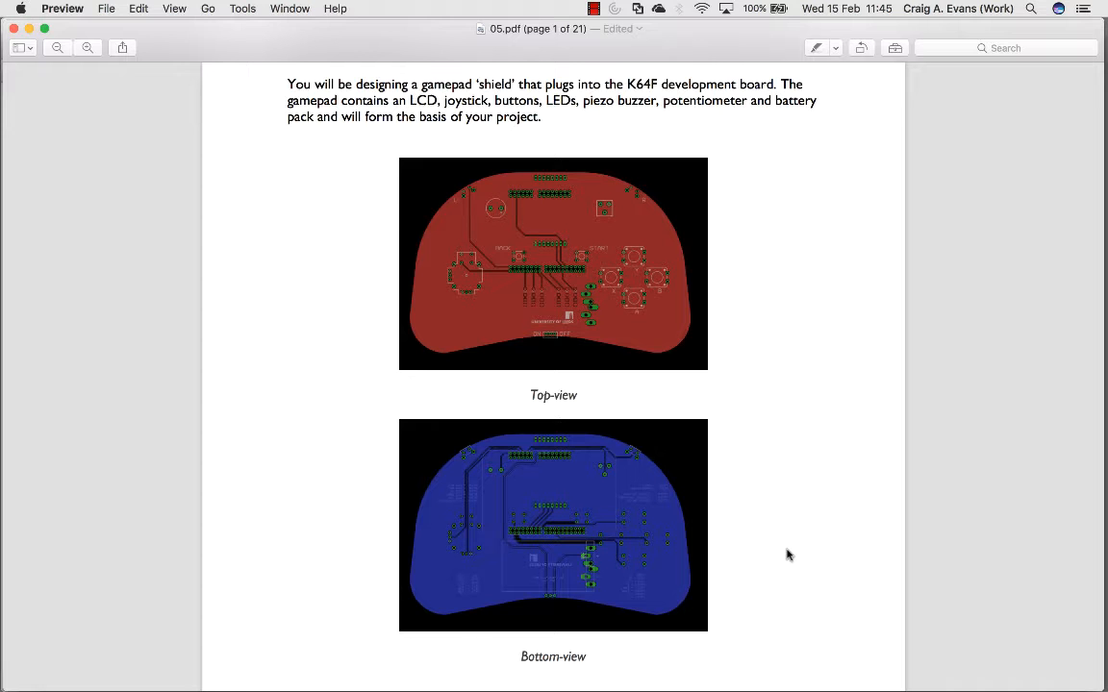
key(super+Tab)
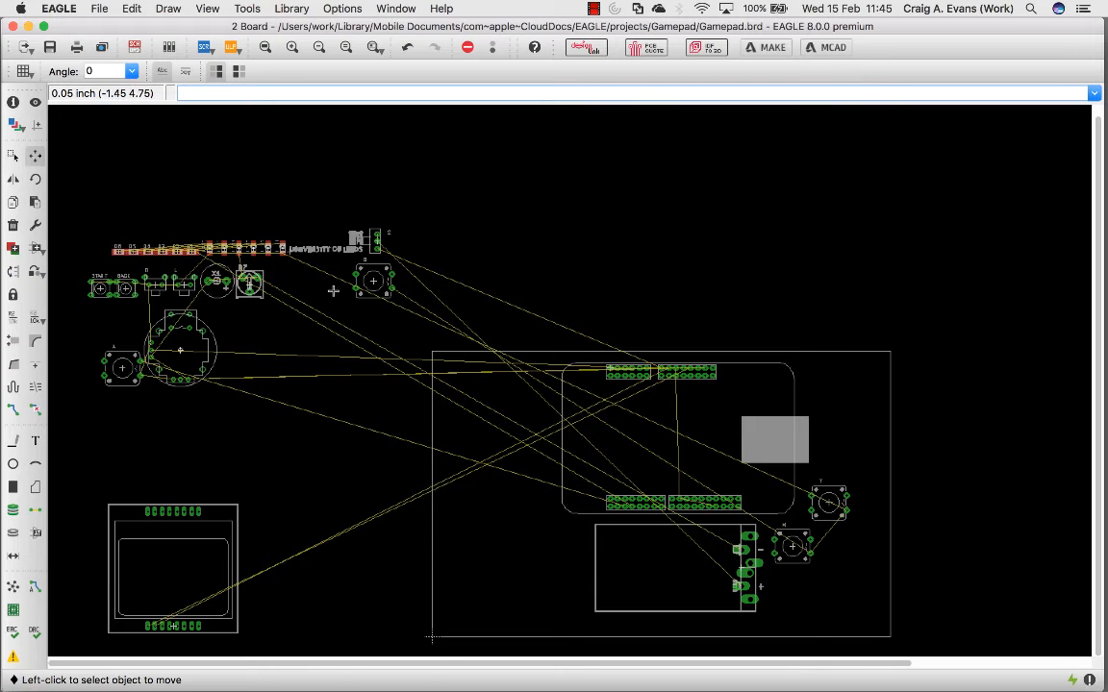
click(373, 281)
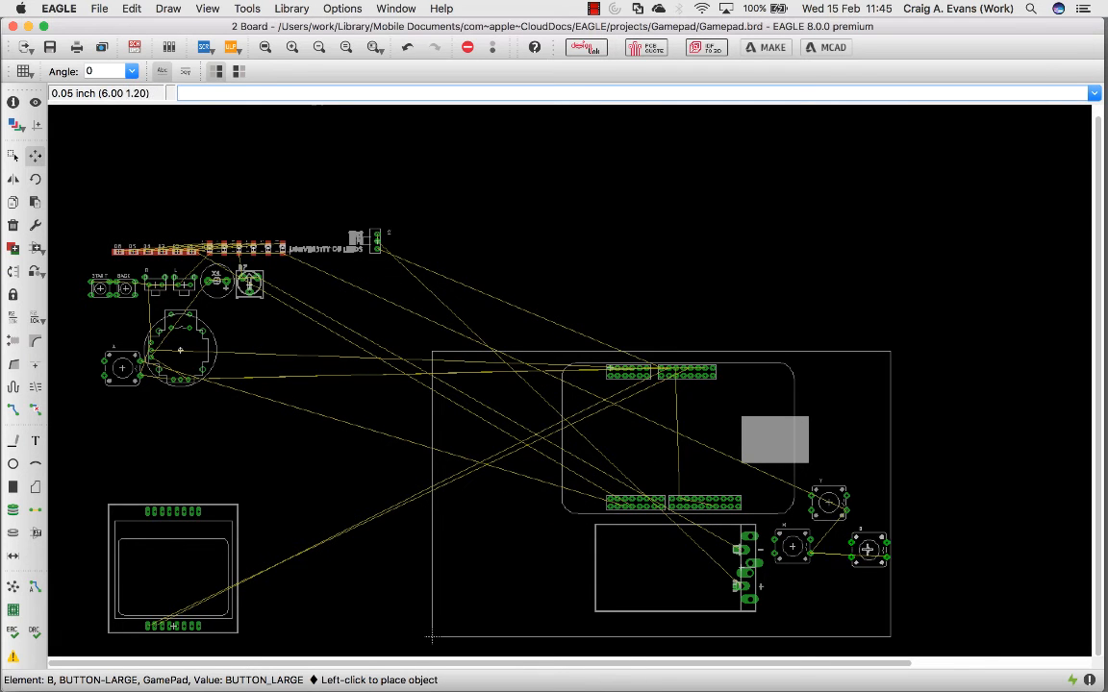
click(862, 547)
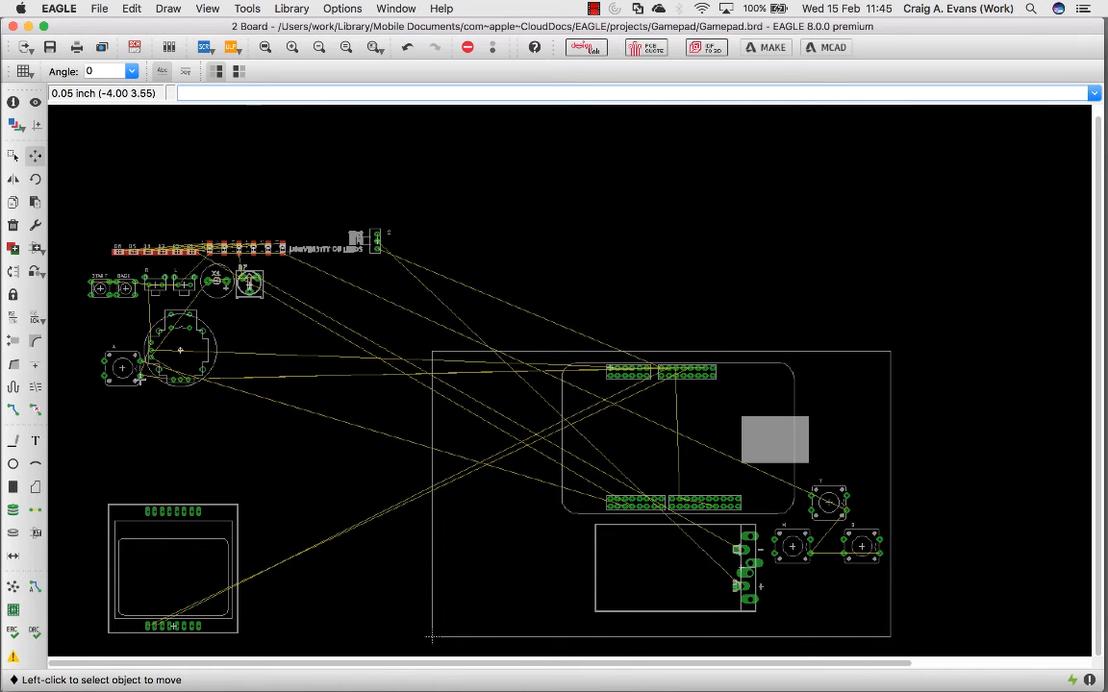
click(122, 367)
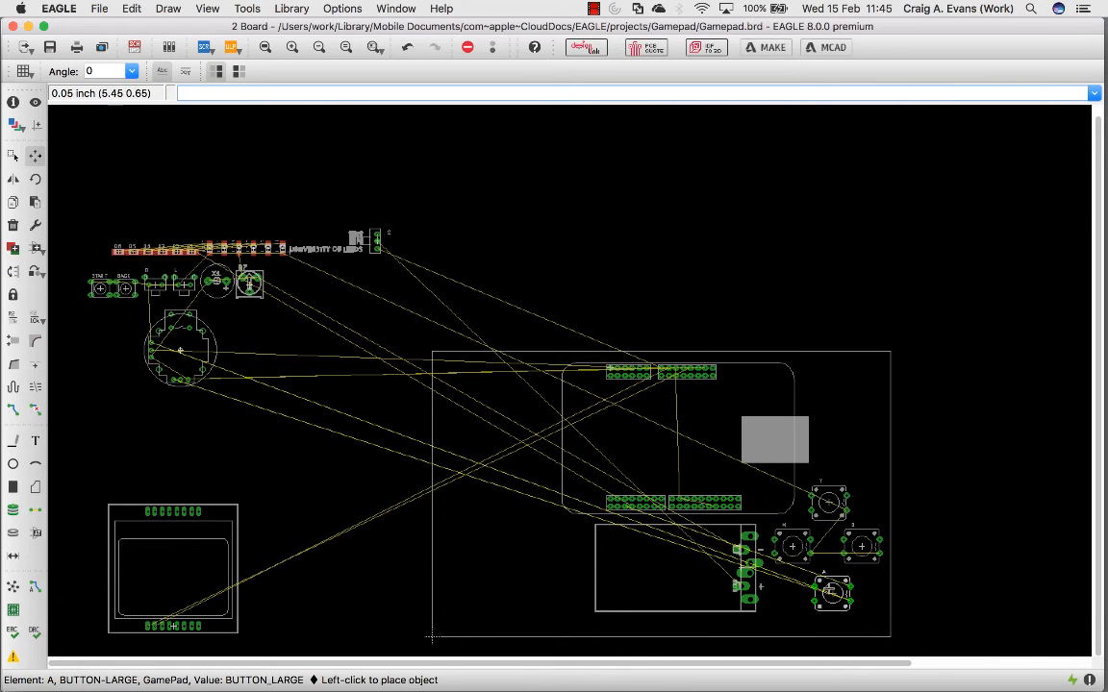
click(827, 591)
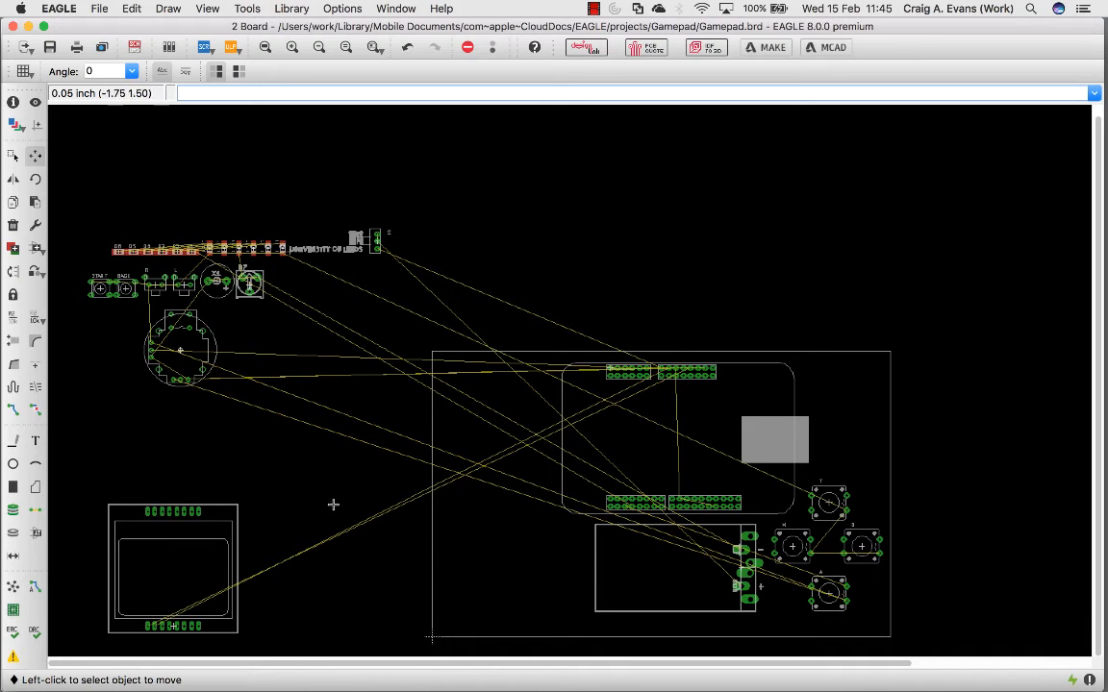
Step: Place the Nokia 5110 LCD (D1) over the K64F shield with its lower pads above the lower headers, and recompute the airwires
click(13, 586)
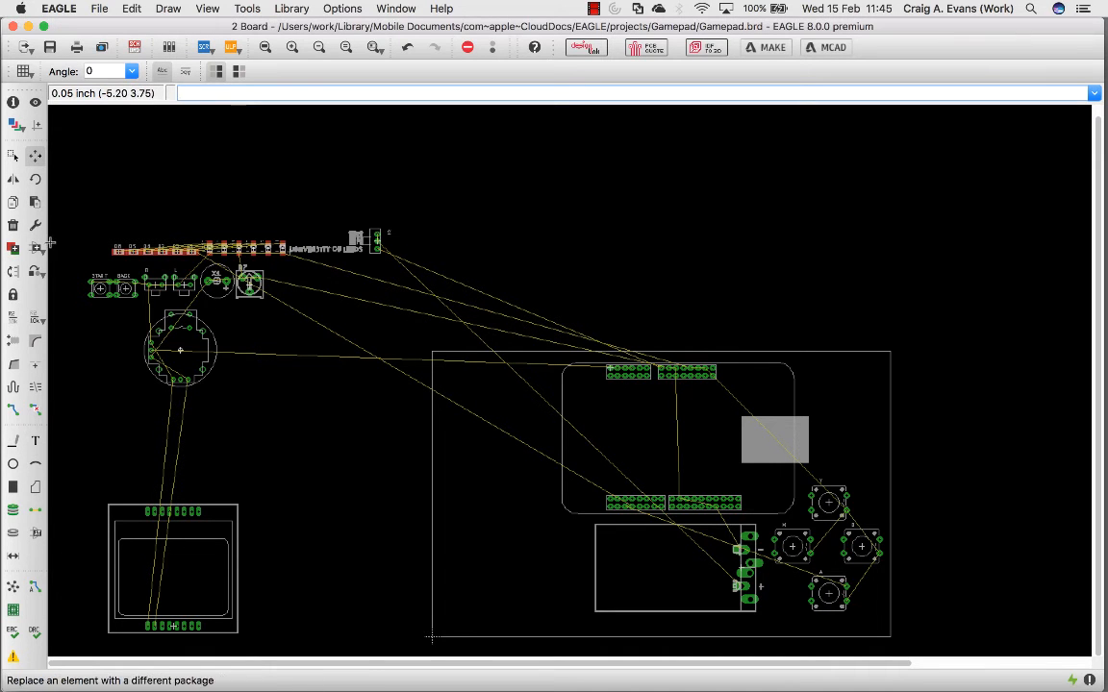
click(223, 604)
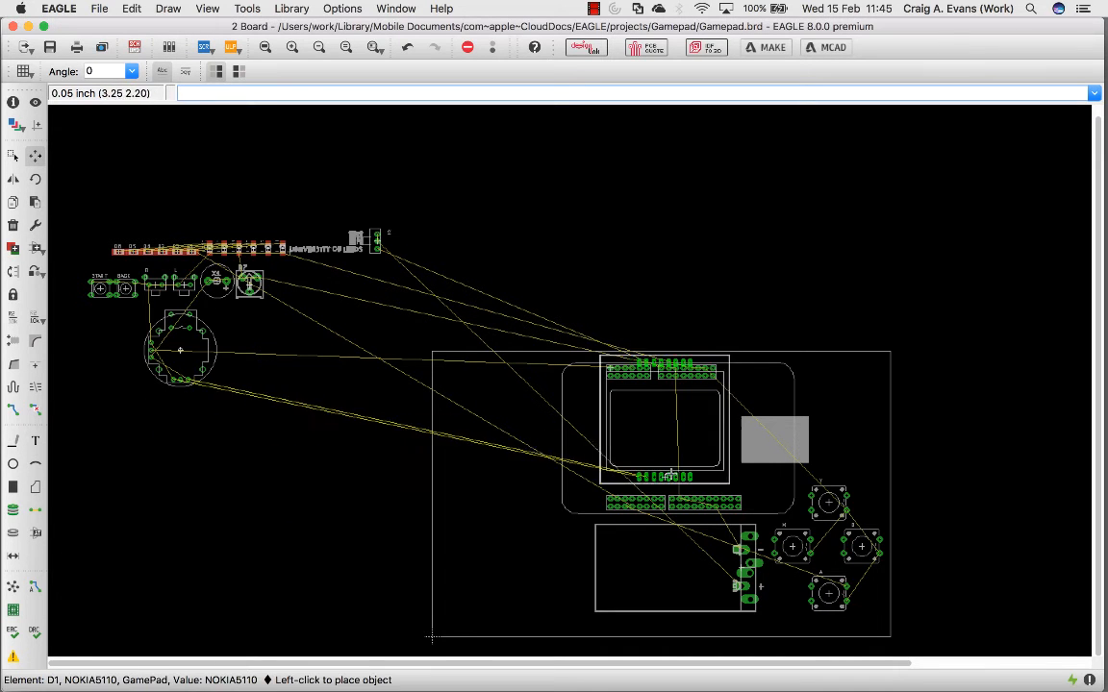
click(676, 470)
click(676, 469)
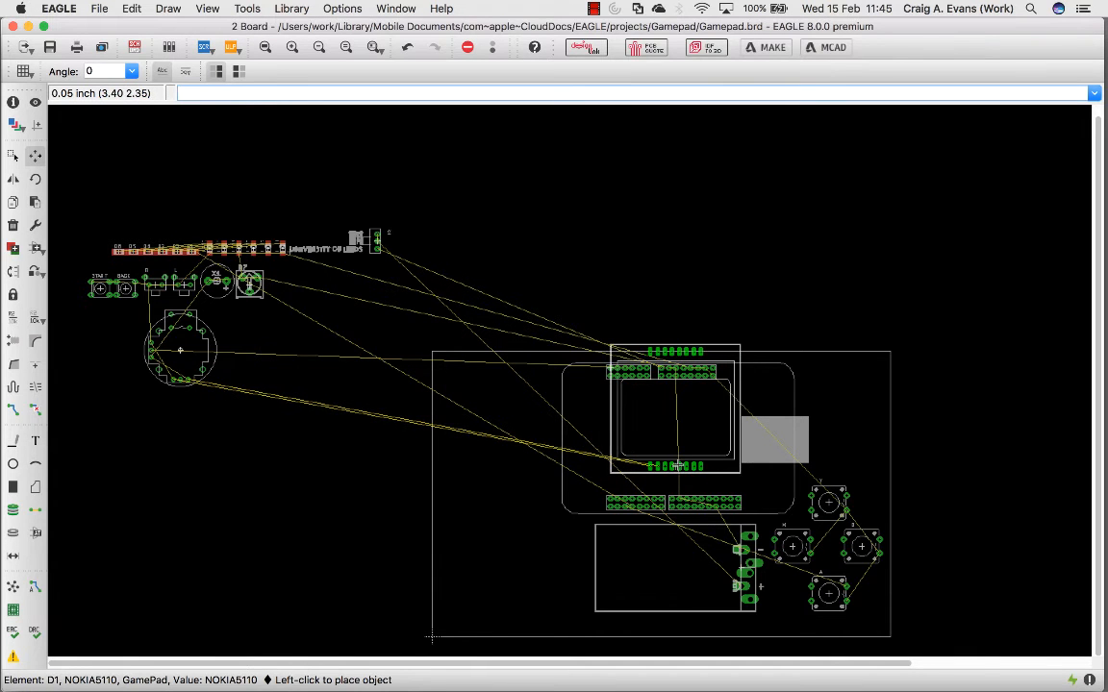
click(679, 465)
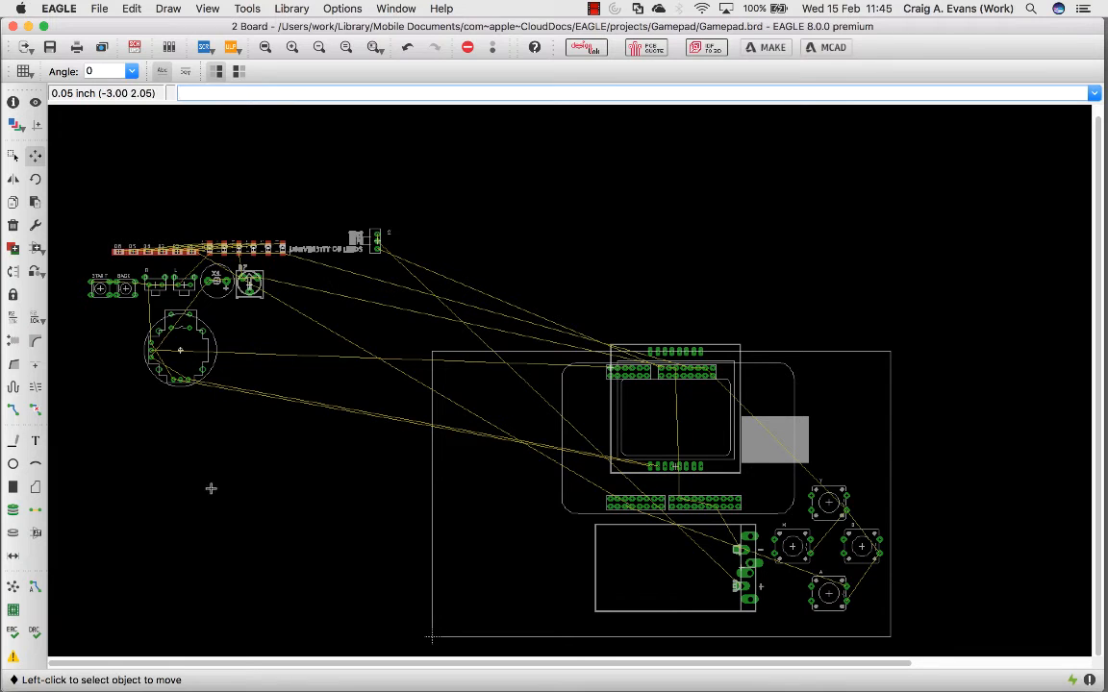
click(14, 589)
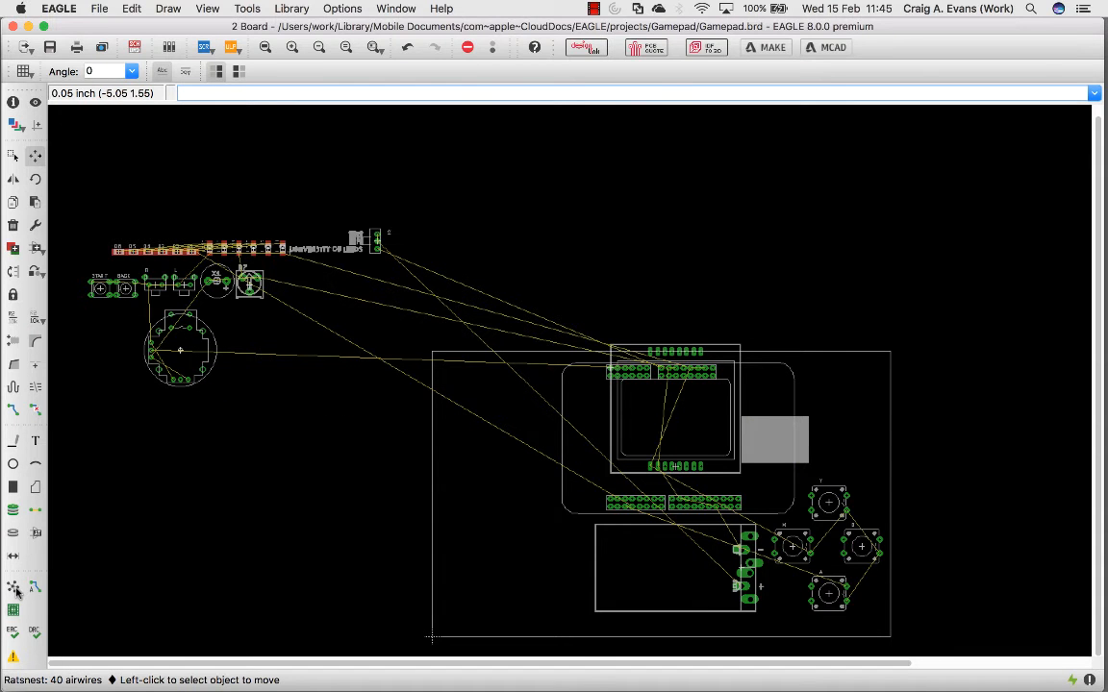
Step: Check the reference layout in Preview, then in EAGLE place joystick J1 left of the battery holder and piezo X1 on the shield's left edge
key(super+Tab)
key(super+Tab)
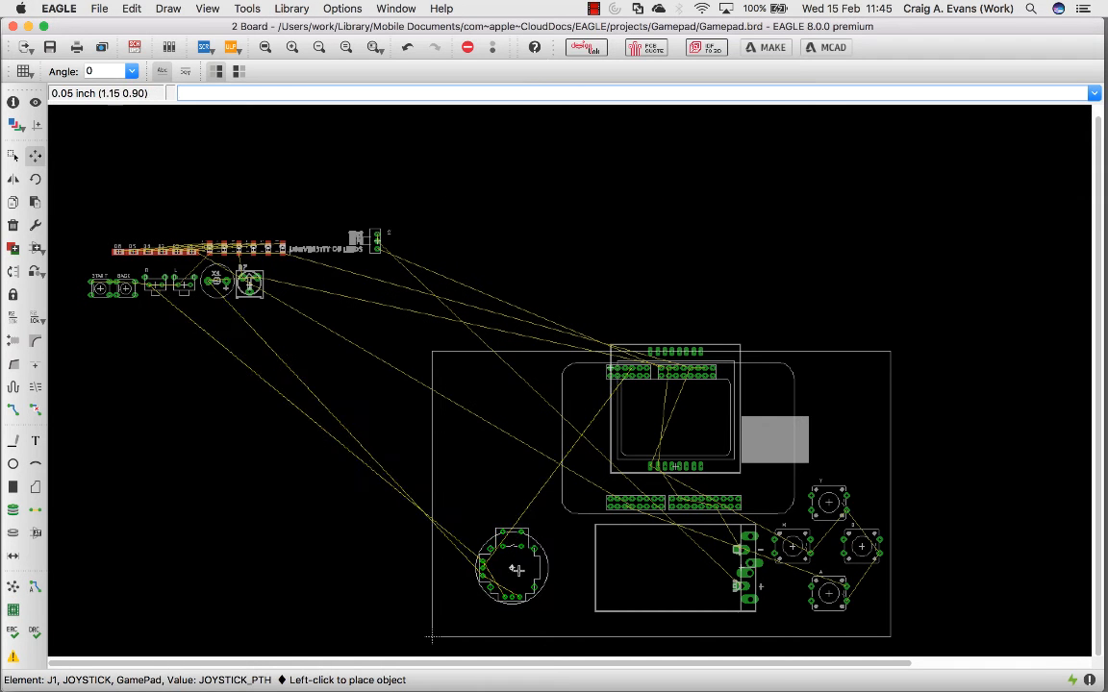
click(527, 564)
click(216, 281)
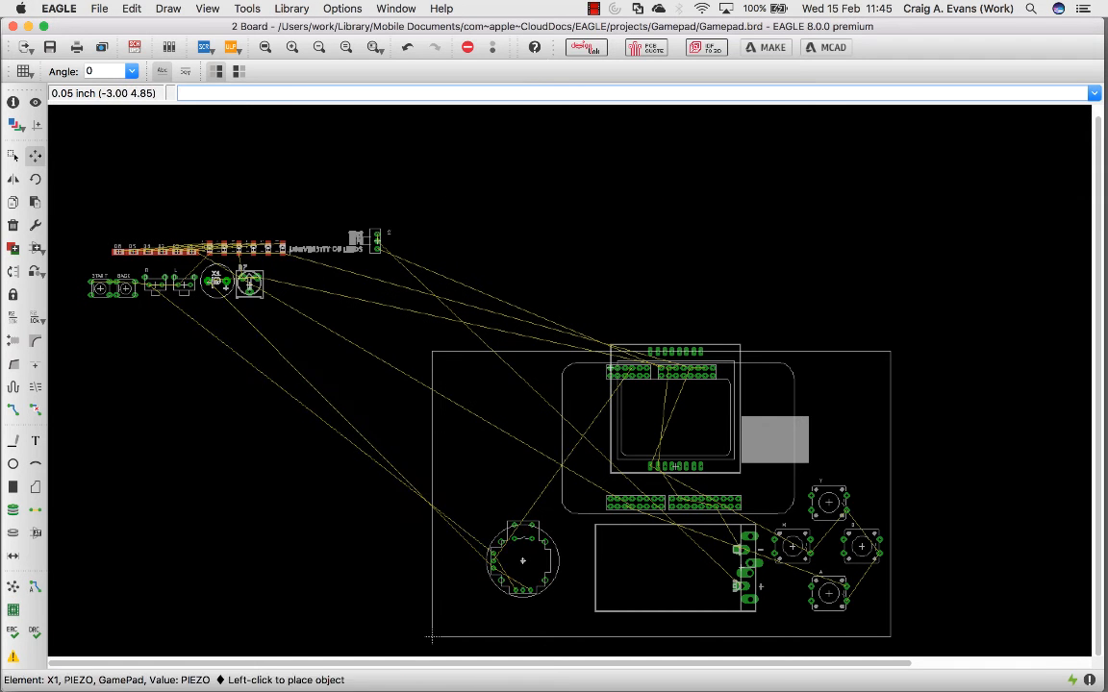
click(562, 423)
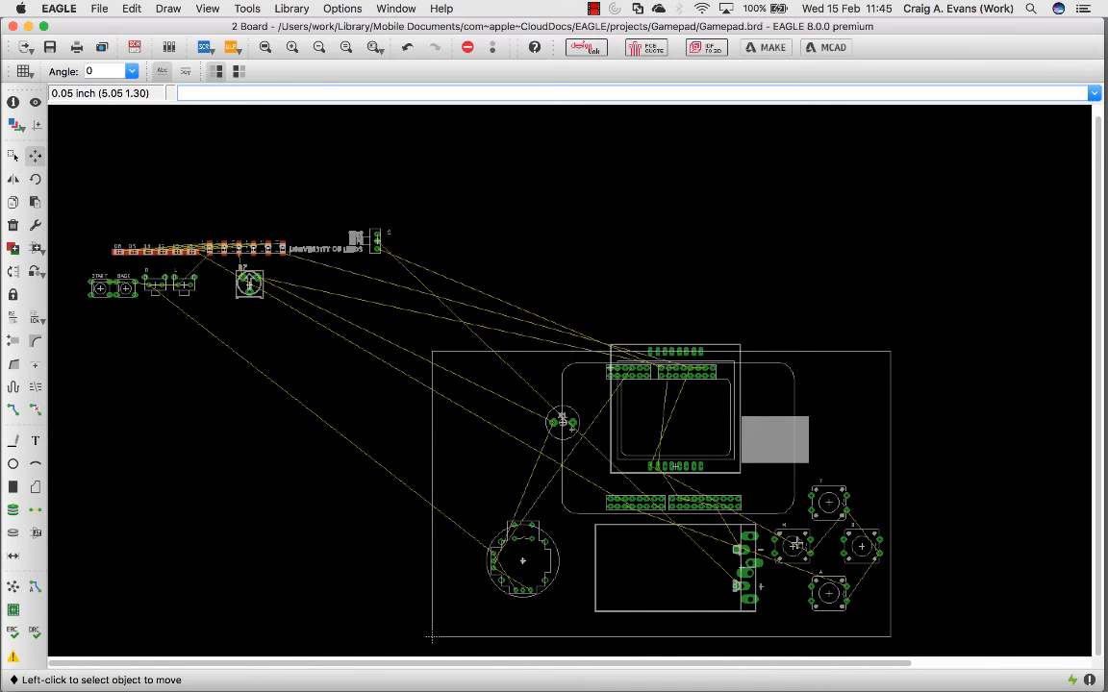
Step: Reposition button X level with button B so that both are evenly spaced about button Y
scroll(794, 546, up, 2)
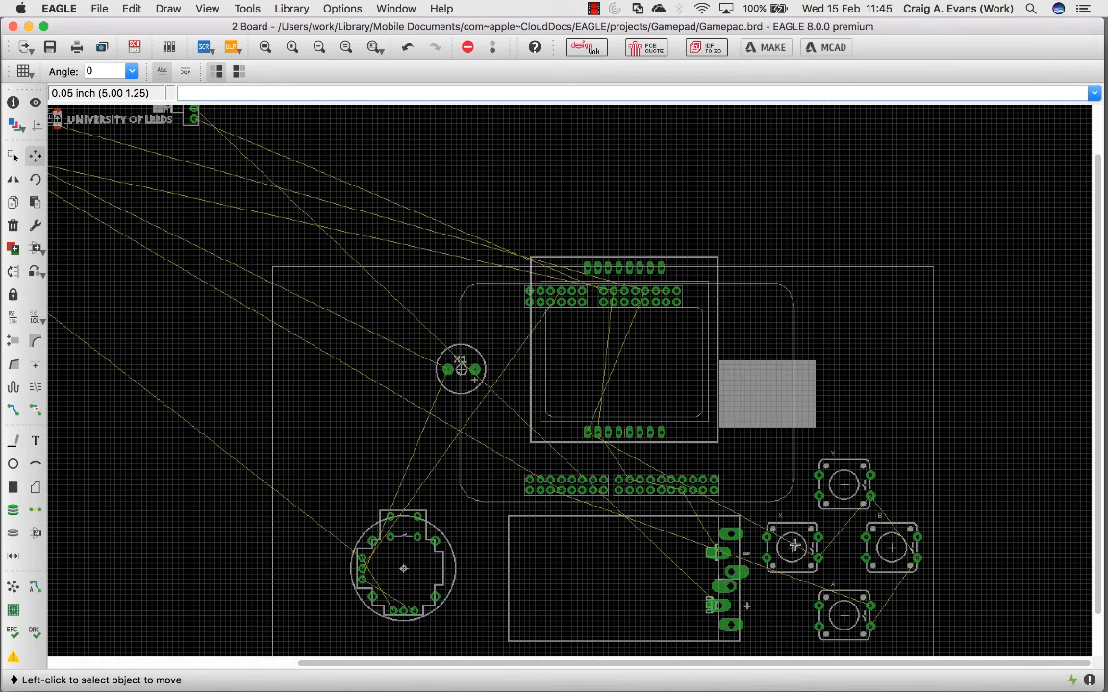
scroll(793, 545, up, 5)
click(789, 544)
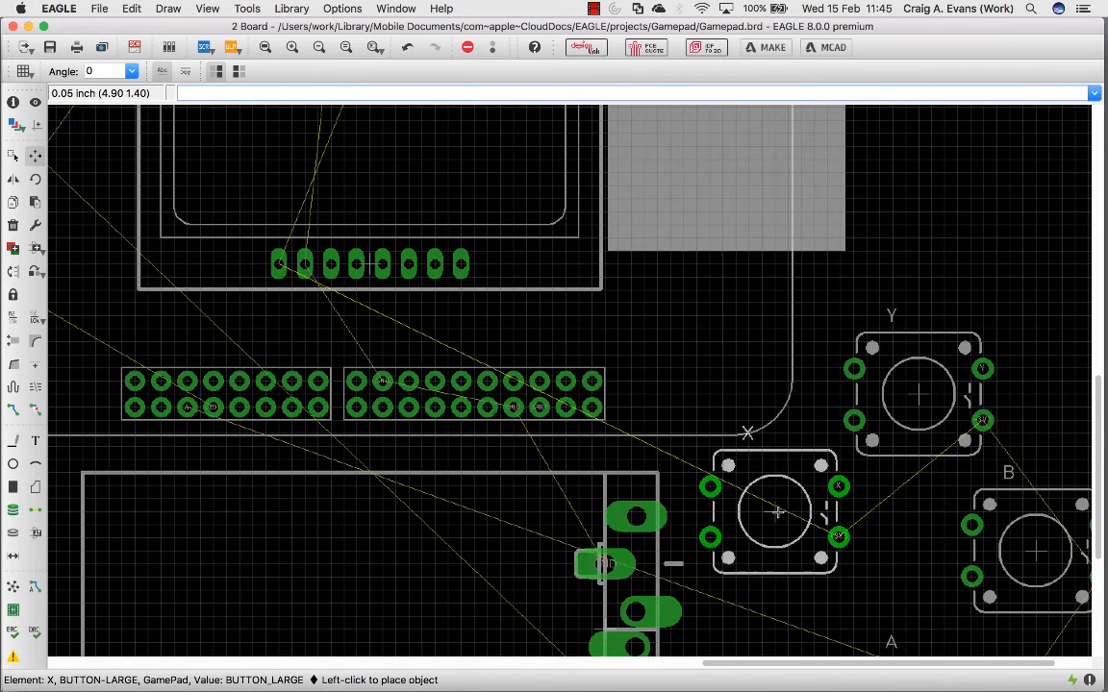
click(725, 489)
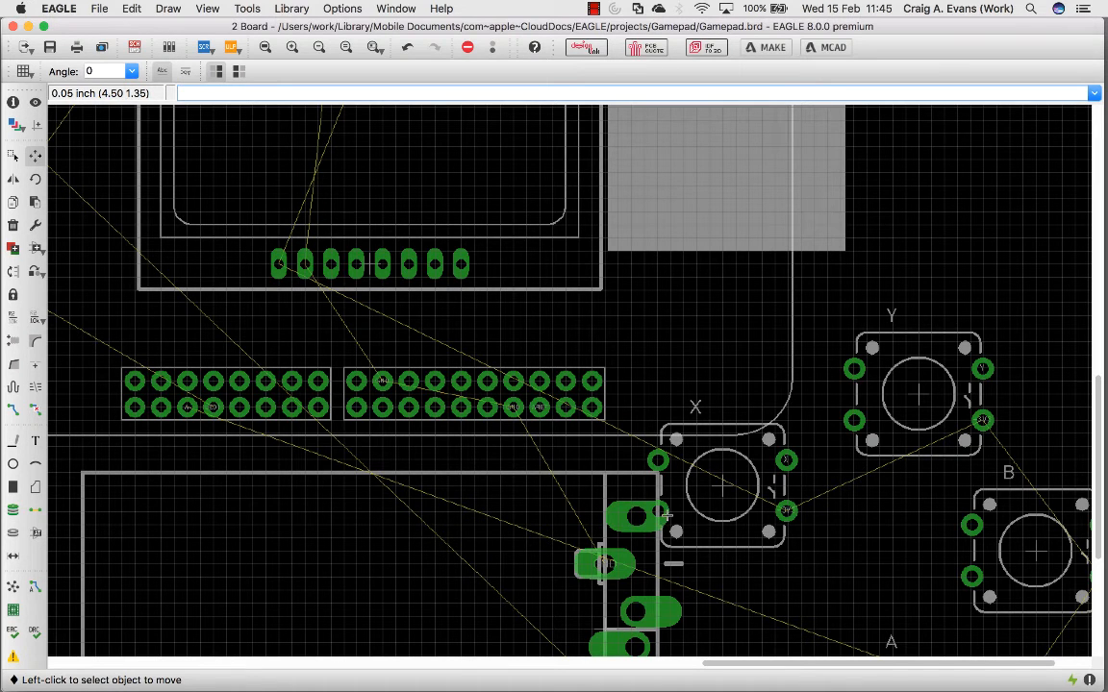
click(708, 505)
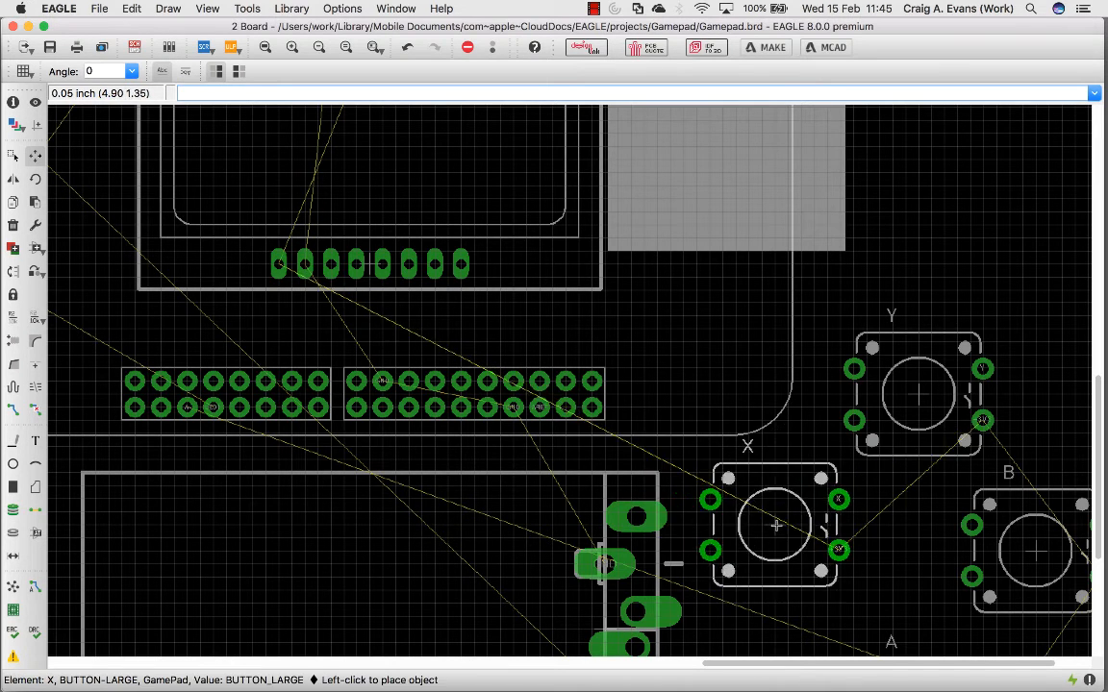
click(797, 550)
click(374, 269)
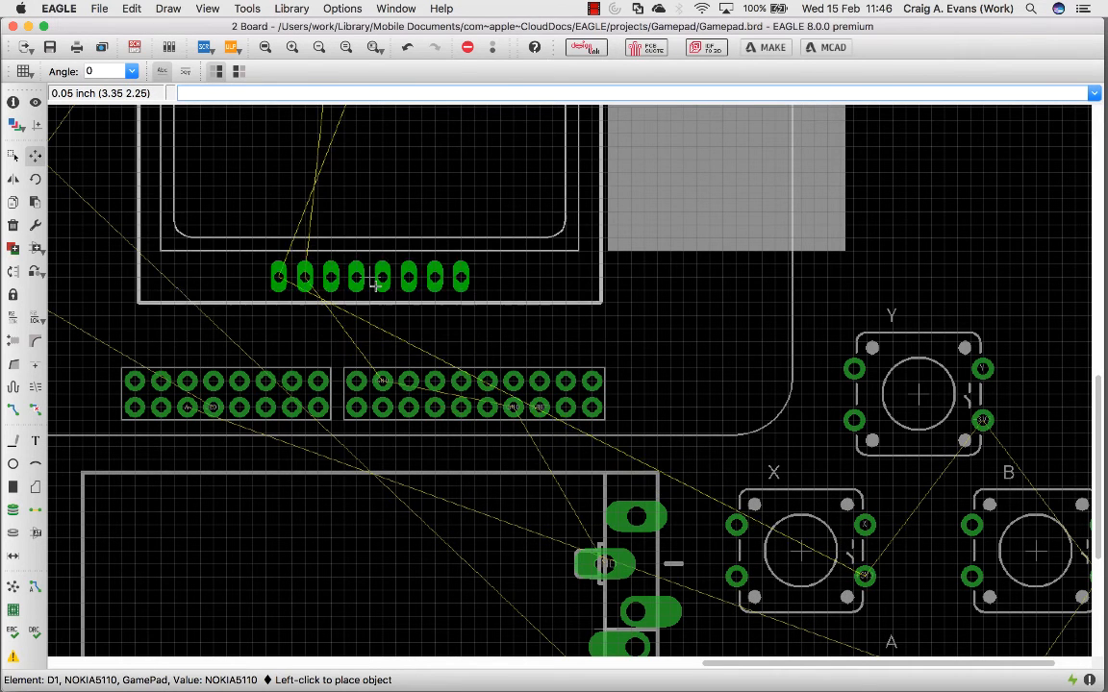
click(374, 279)
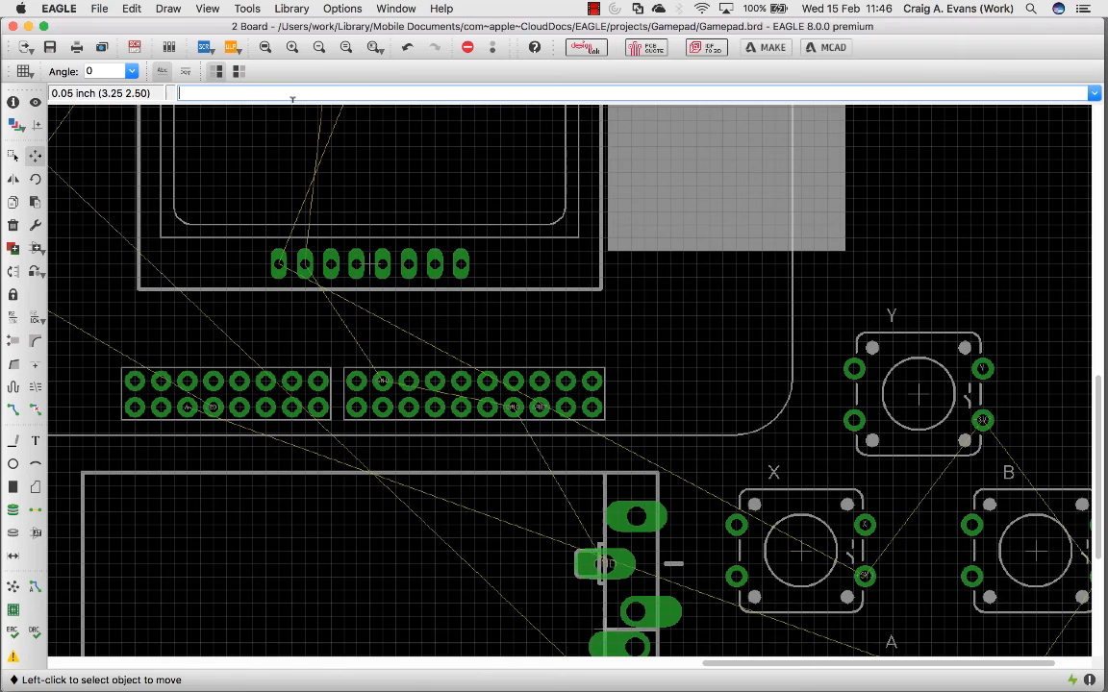
Step: Move the joystick about 0.15 inch left and up, and shift the battery holder 0.05 inch left
click(265, 48)
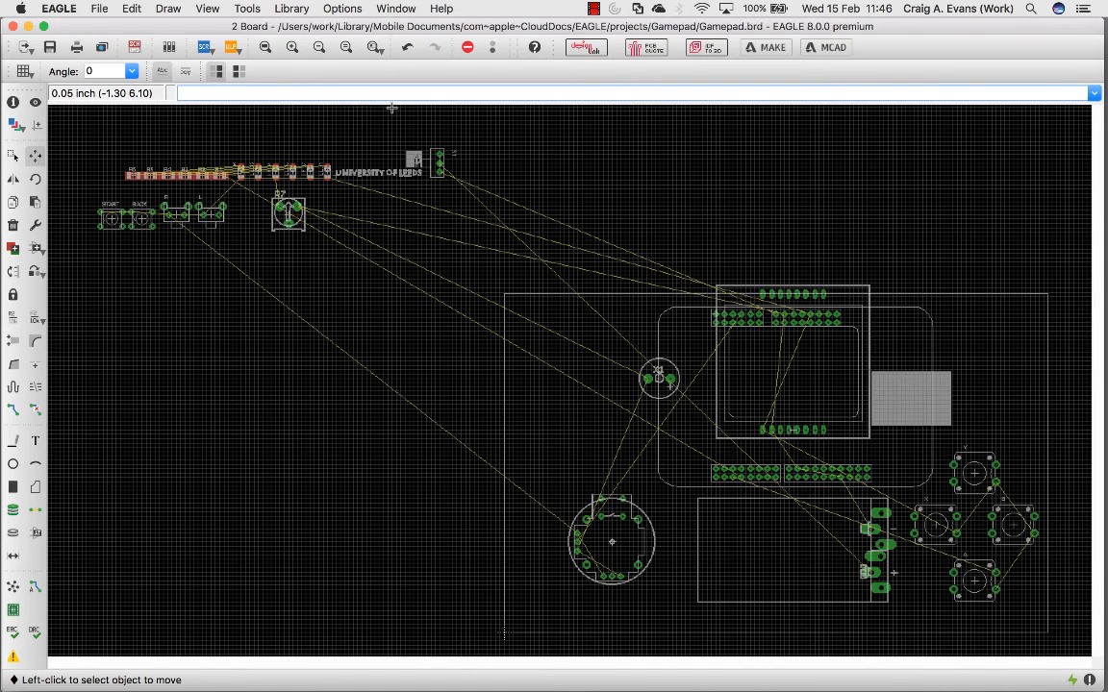
click(615, 546)
click(598, 529)
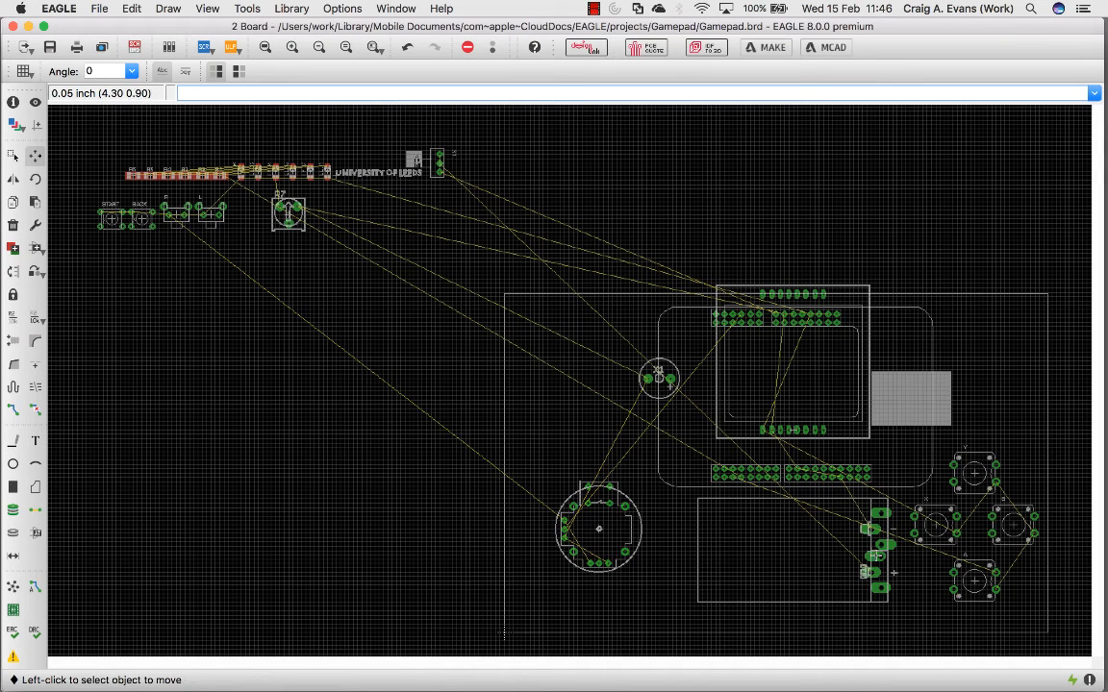
click(894, 573)
click(890, 573)
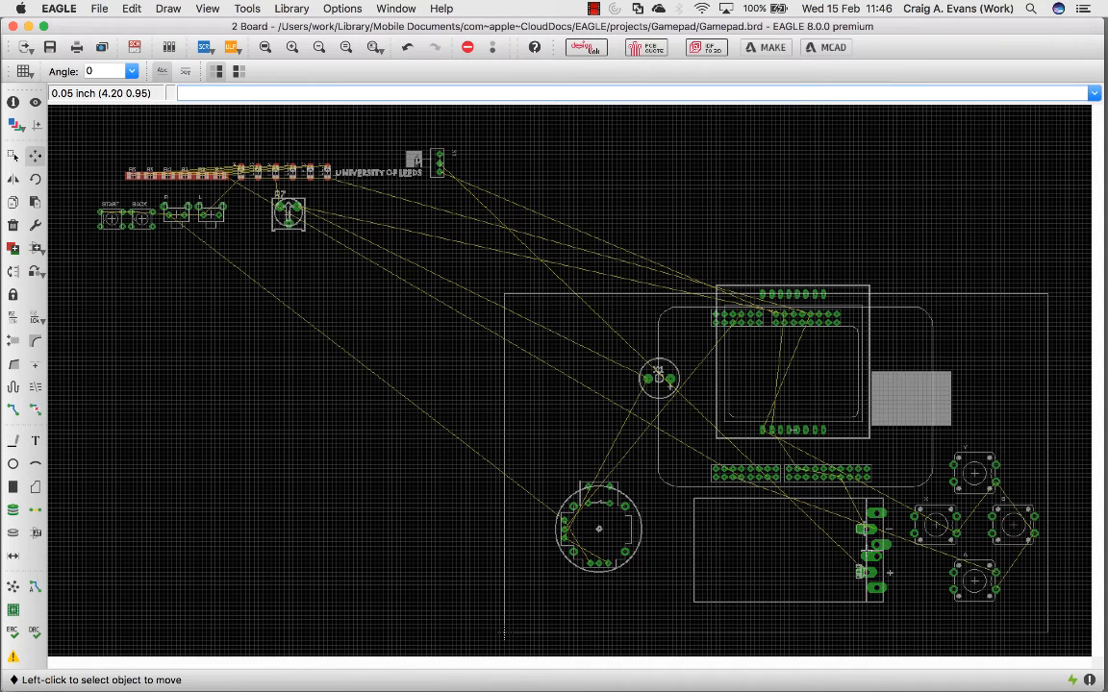
Step: Shift button Y 0.05 inch left and button X 0.05 inch up
click(952, 482)
click(947, 481)
click(940, 526)
click(935, 521)
Step: Shift button B 0.05 inch left and up, and move button A left and up directly beneath button Y to tighten the diamond
click(1011, 523)
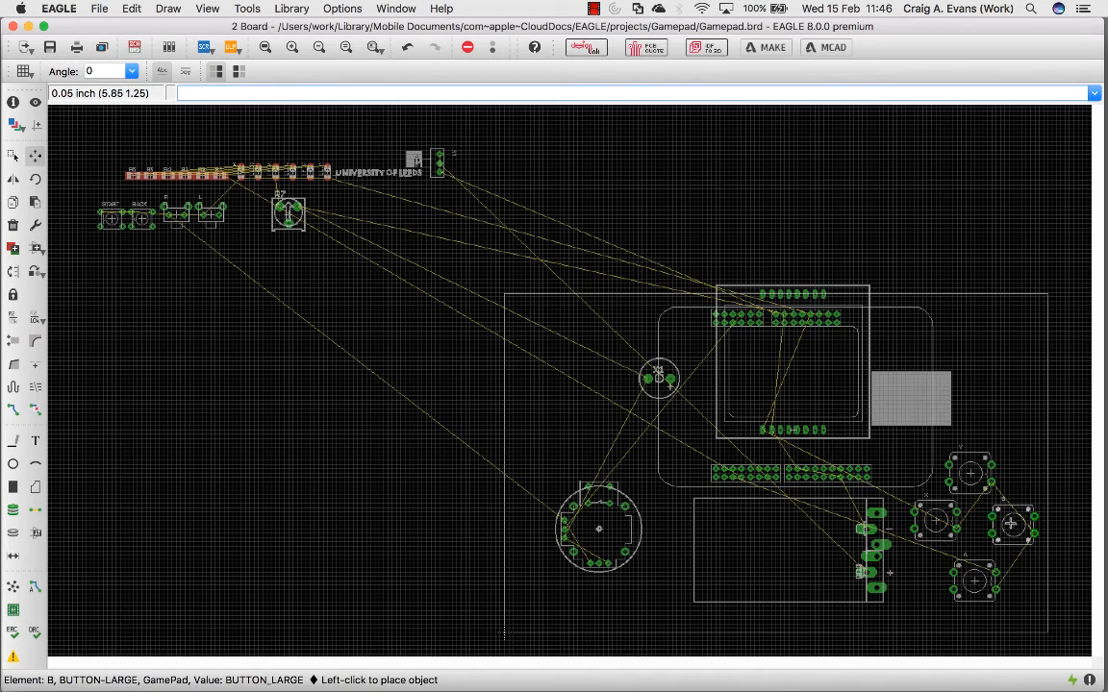
click(1006, 520)
click(1006, 520)
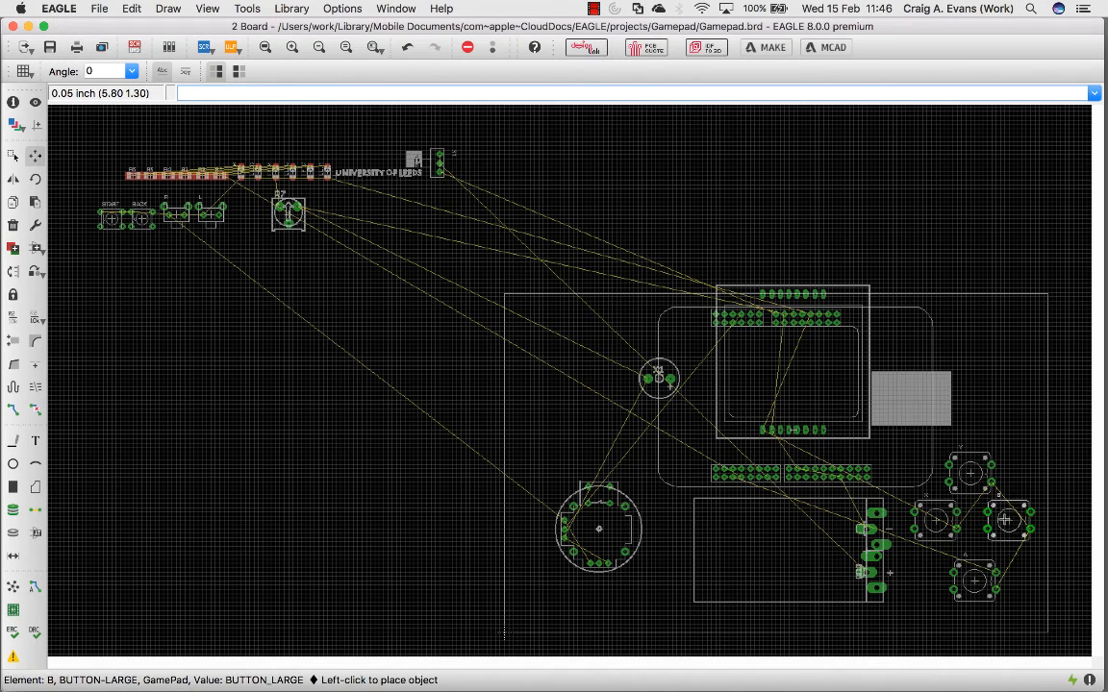
click(1006, 520)
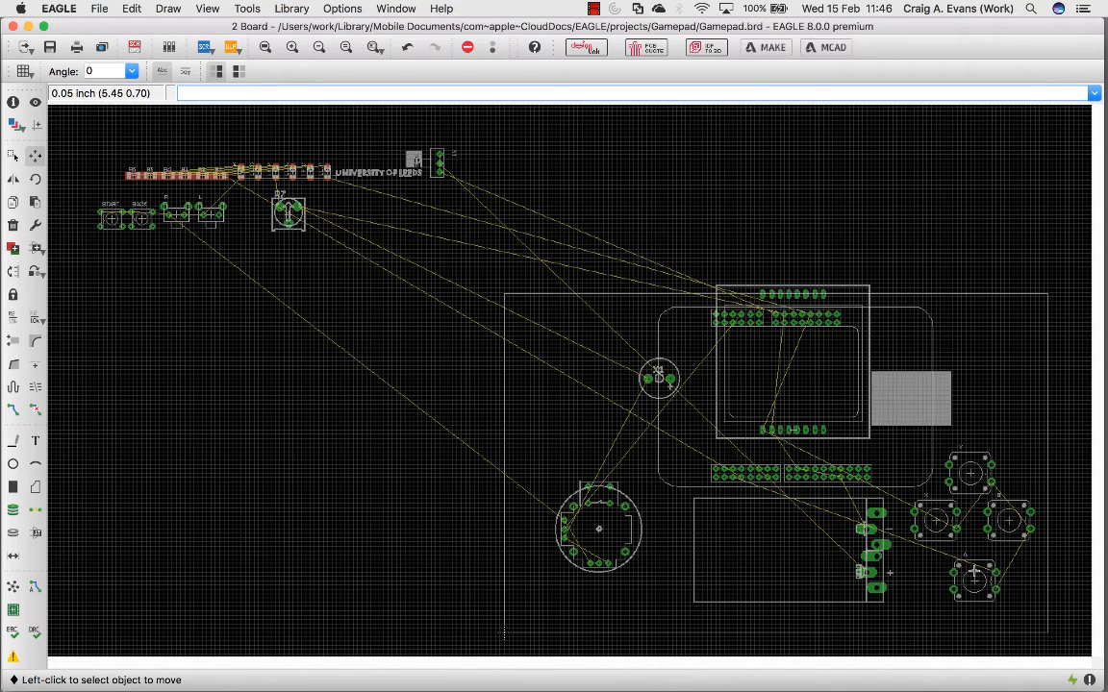
click(973, 571)
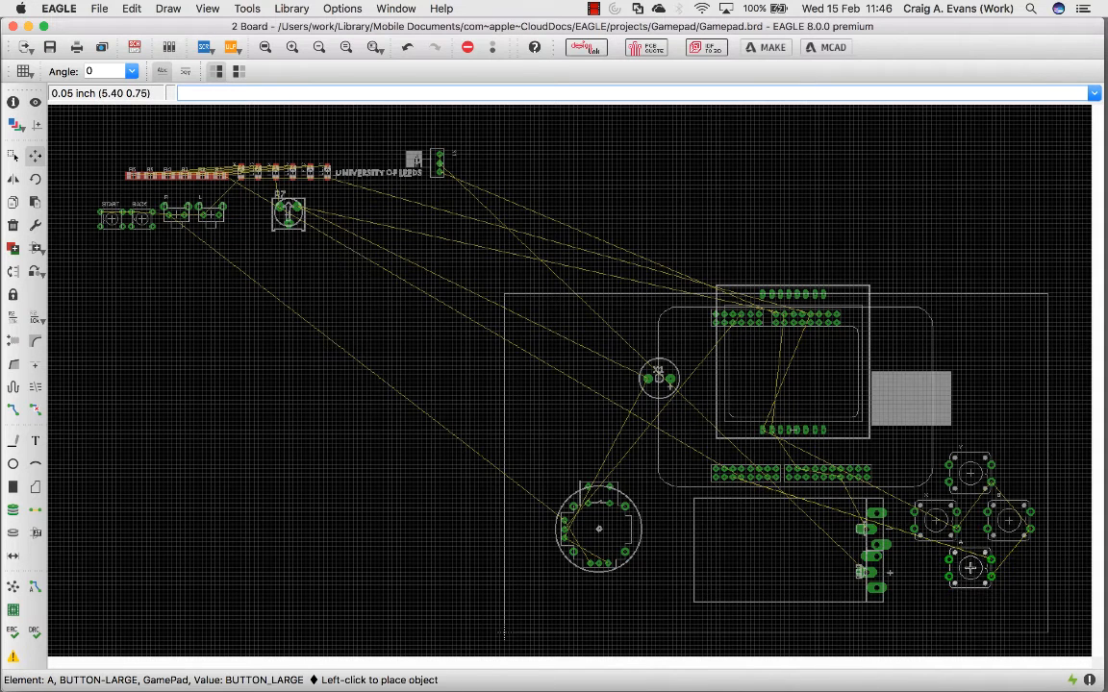
click(971, 568)
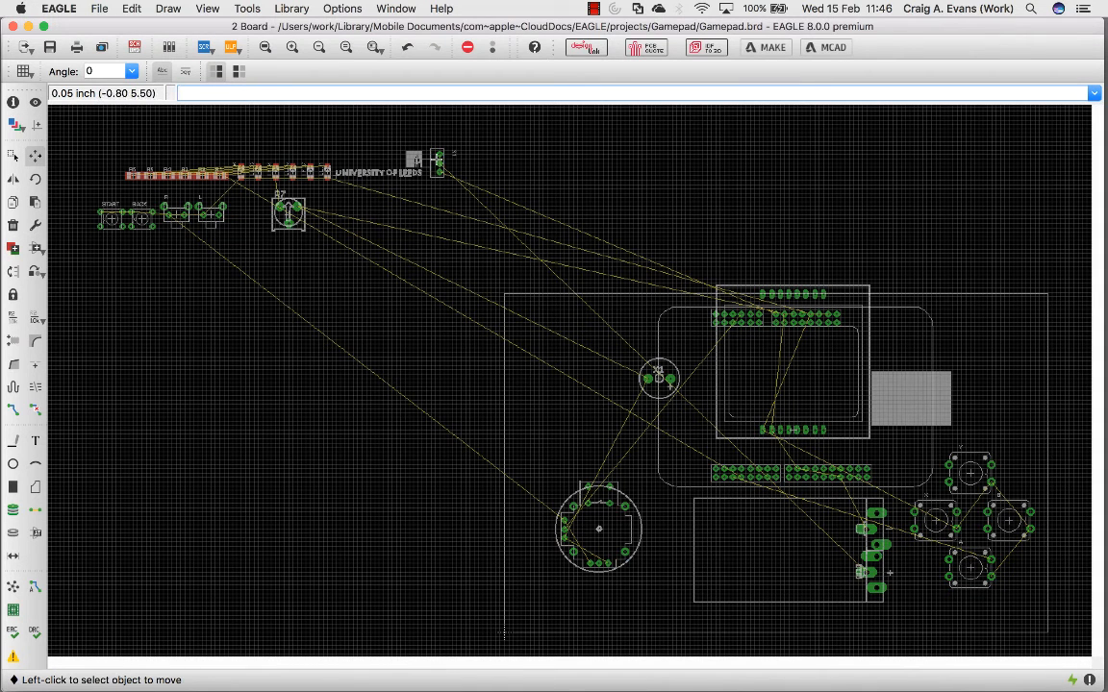
Step: Rotate switch S1 to 90 degrees and place it on the board's lower edge, centred below the battery holder
click(438, 165)
right_click(774, 556)
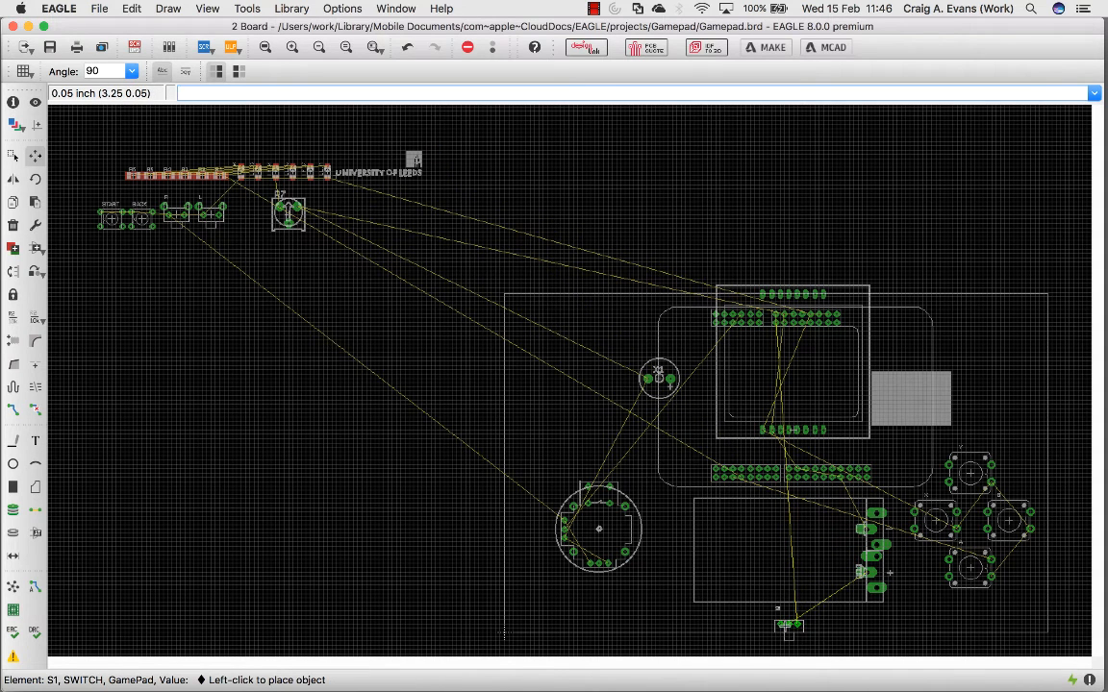
click(792, 625)
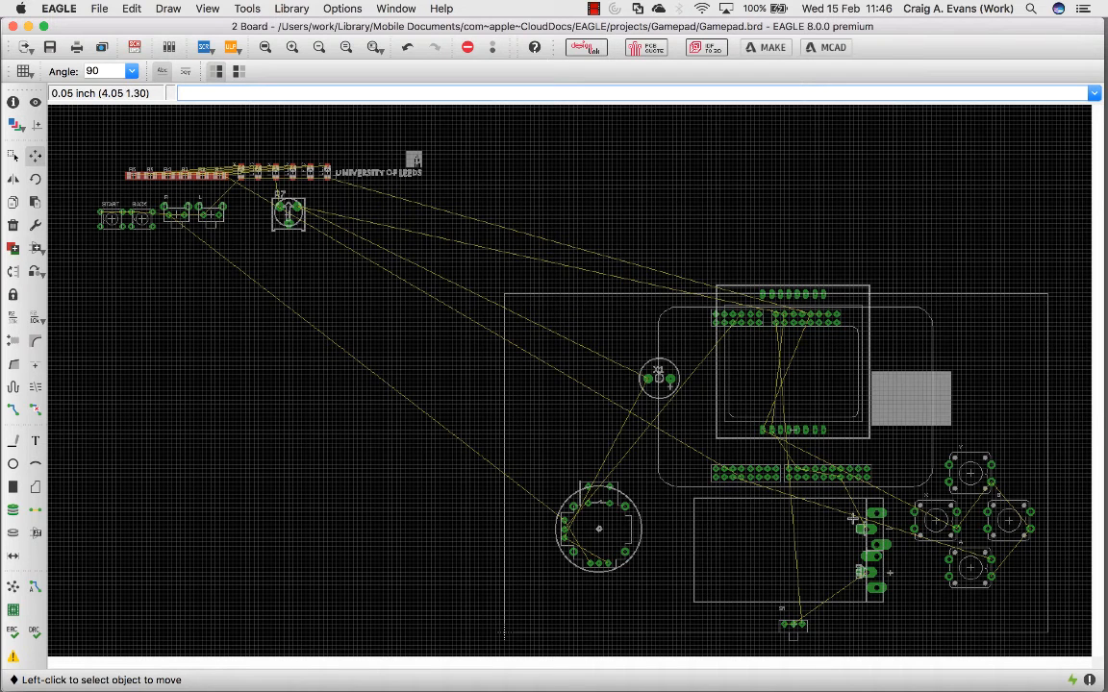
Step: Place potentiometer R7 right of the LCD, just above the grey block, checking its position against the reference layout in Preview
click(288, 212)
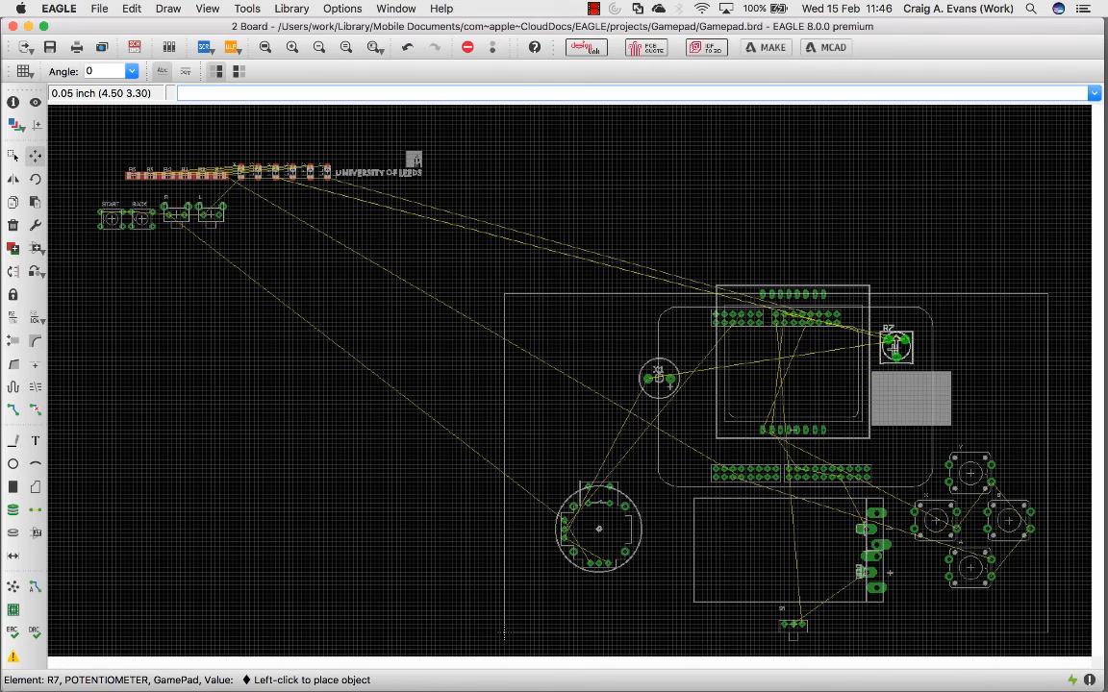
key(super+Tab)
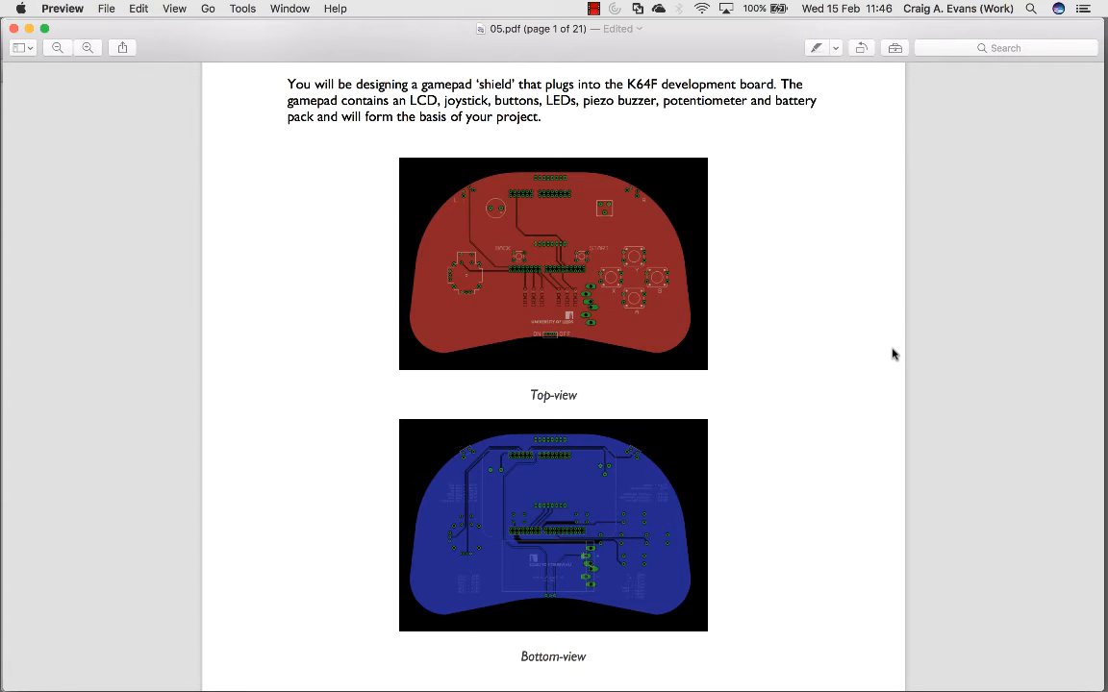
key(super+Tab)
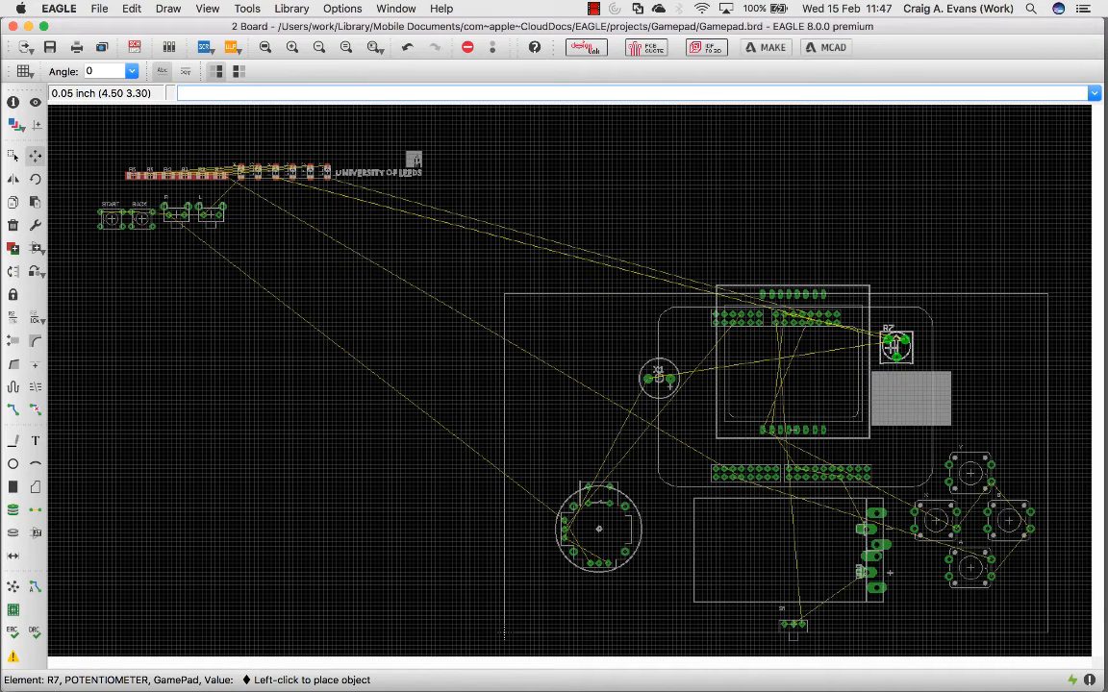
click(892, 351)
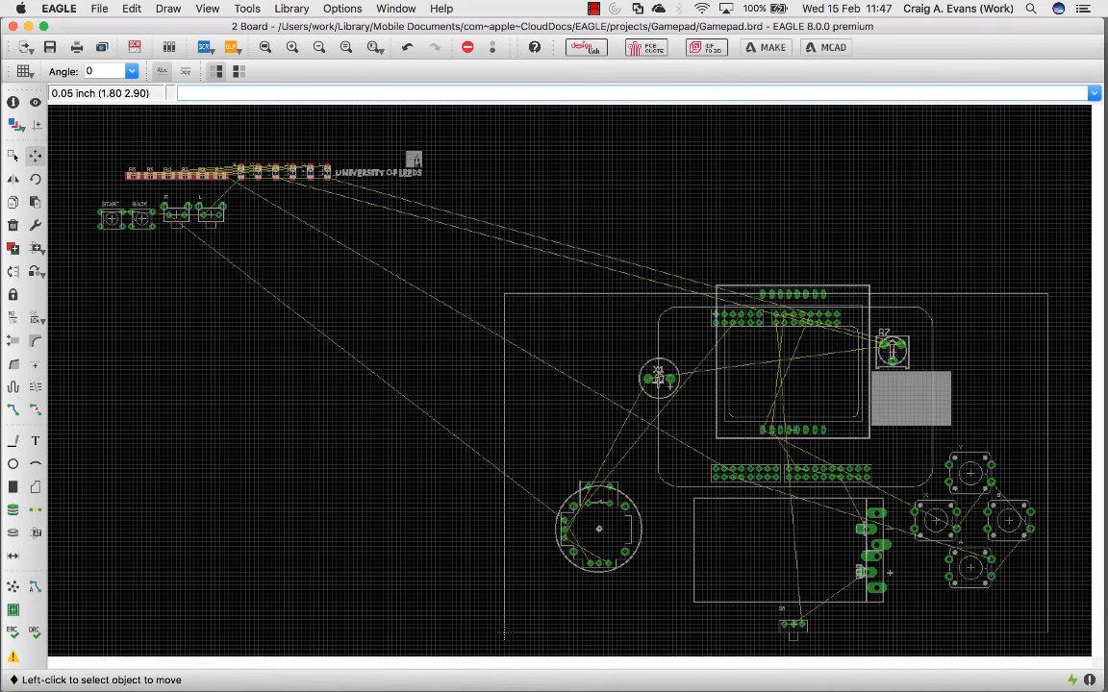
Step: Place piezo X1 left of the LCD, just inside the upper-left part of the rounded outline
click(658, 379)
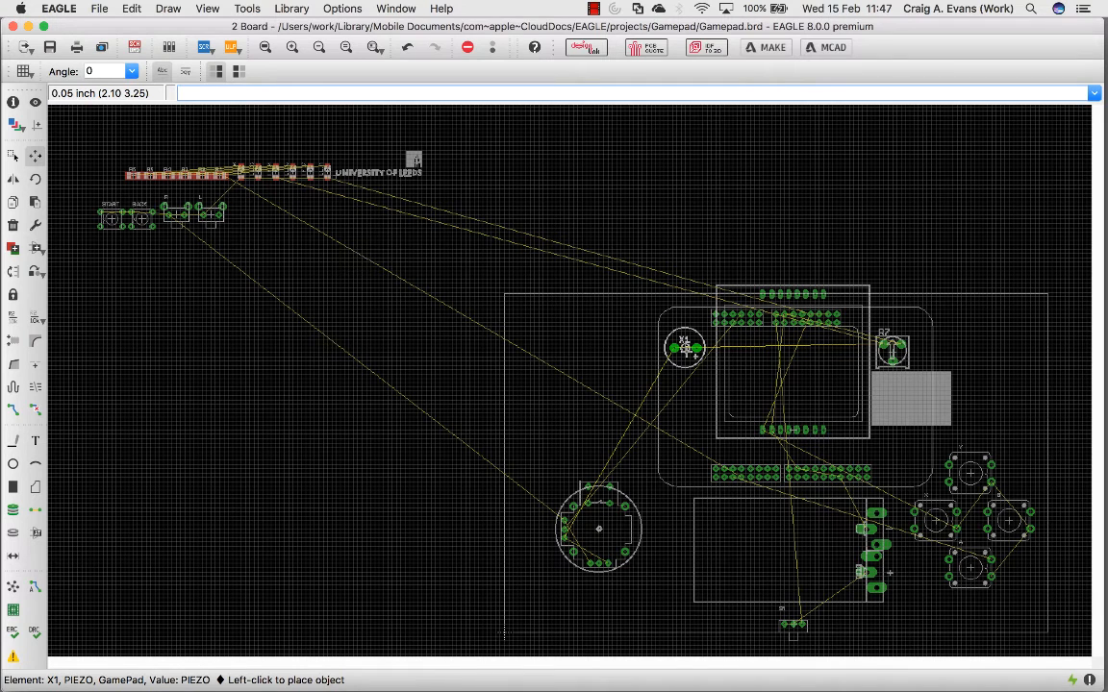
click(688, 348)
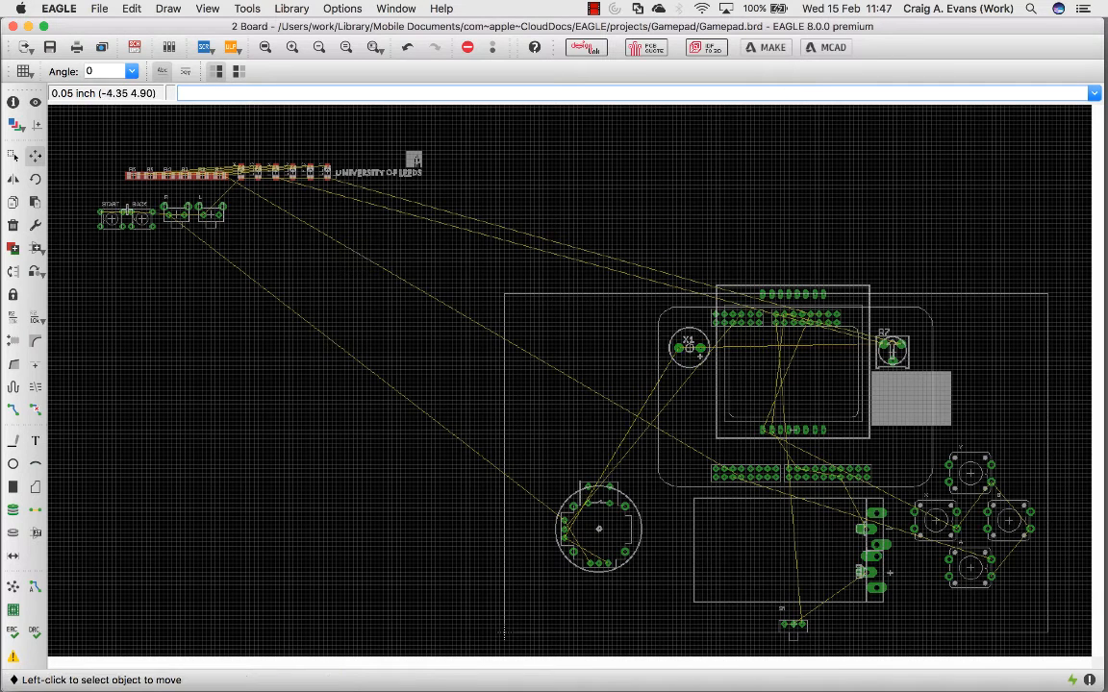
Step: Place LED6 and LED5 side by side inside the battery holder outline near its terminals, and recalculate the ratsnest
click(239, 171)
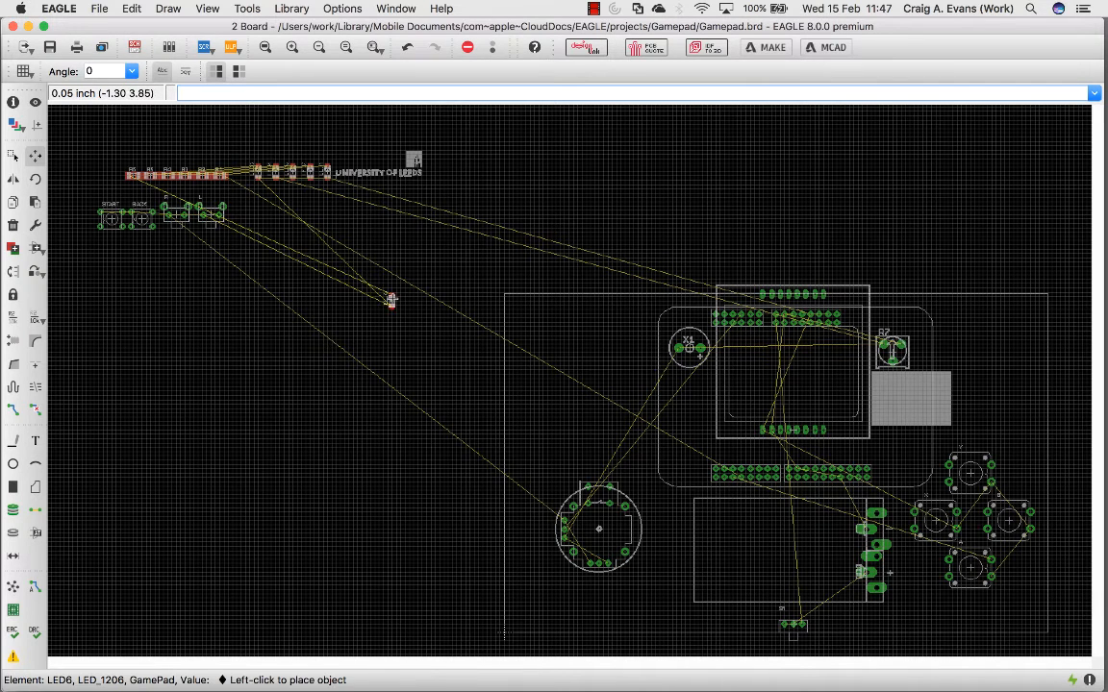
scroll(646, 472, up, 3)
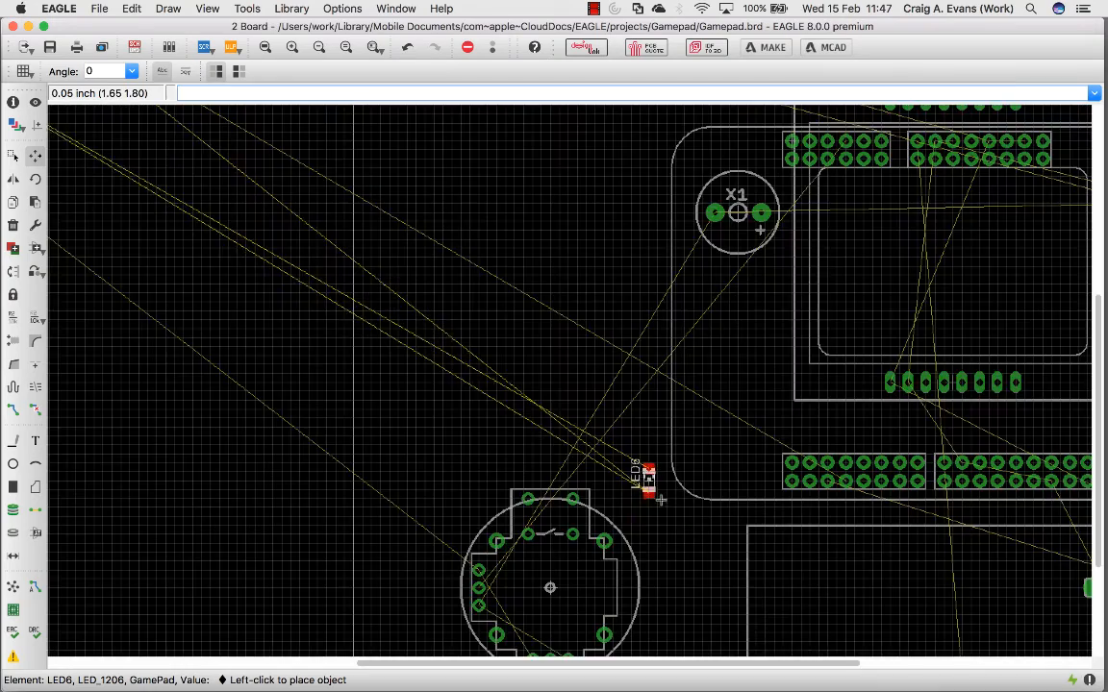
scroll(663, 485, down, 6)
scroll(673, 507, up, 6)
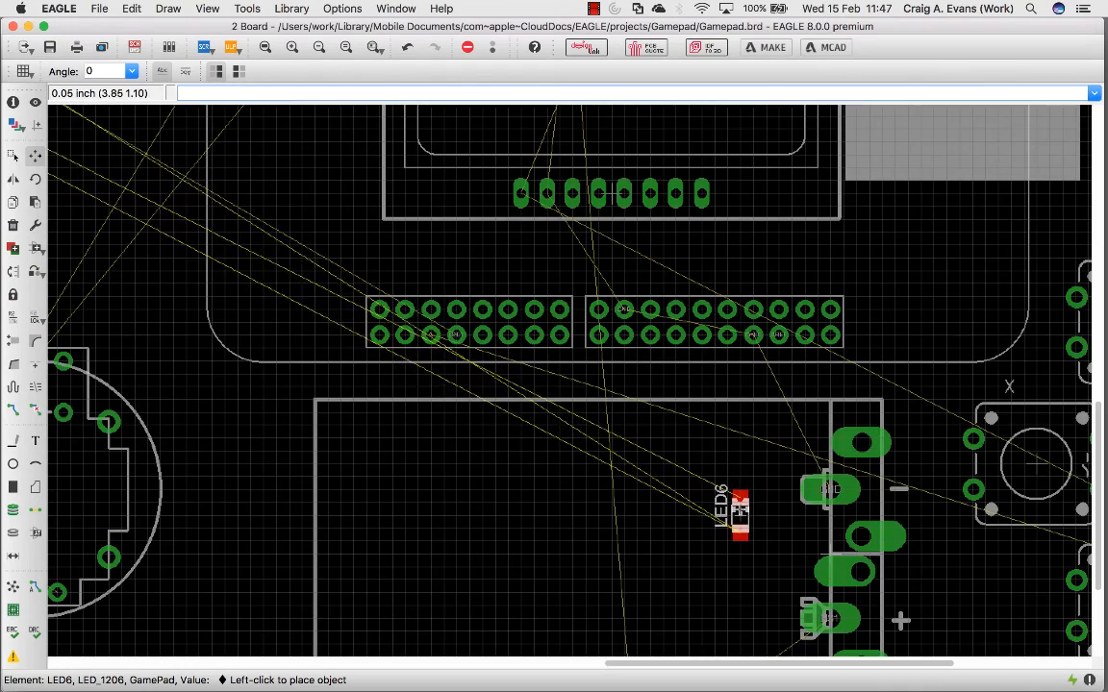
click(674, 507)
click(264, 47)
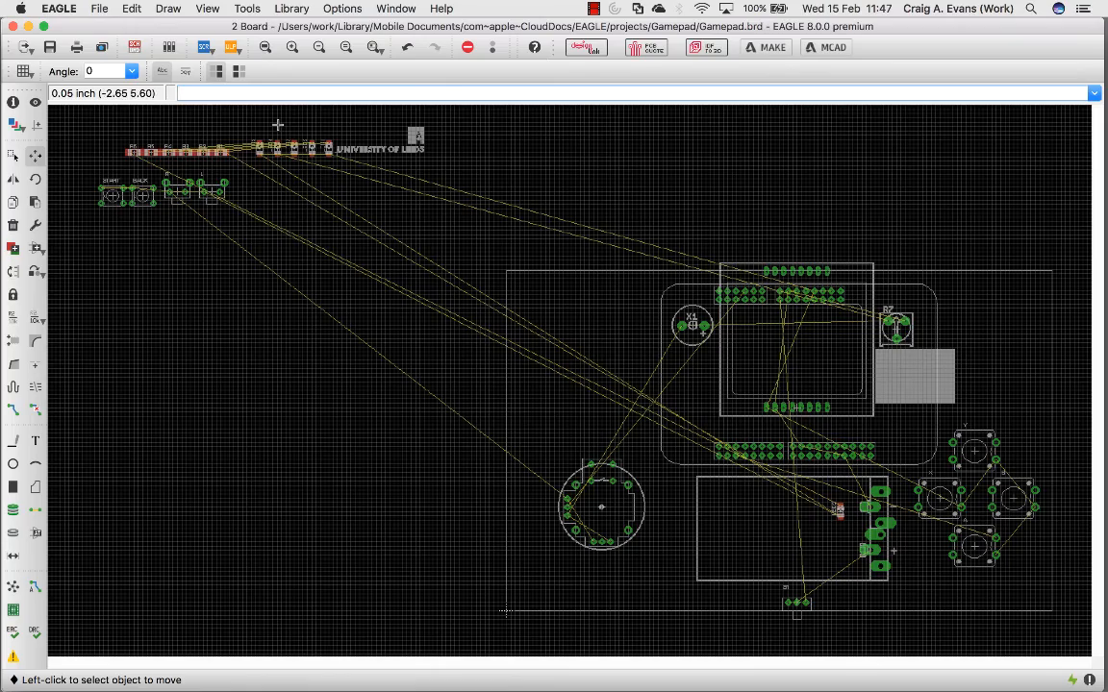
click(260, 147)
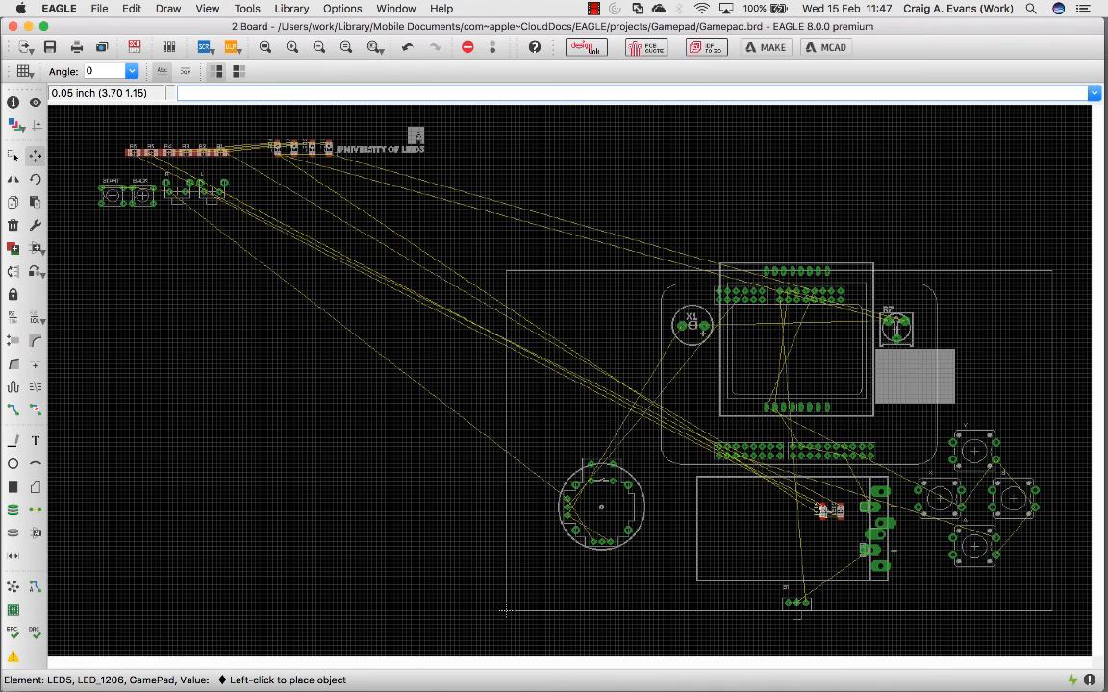
click(823, 510)
click(12, 588)
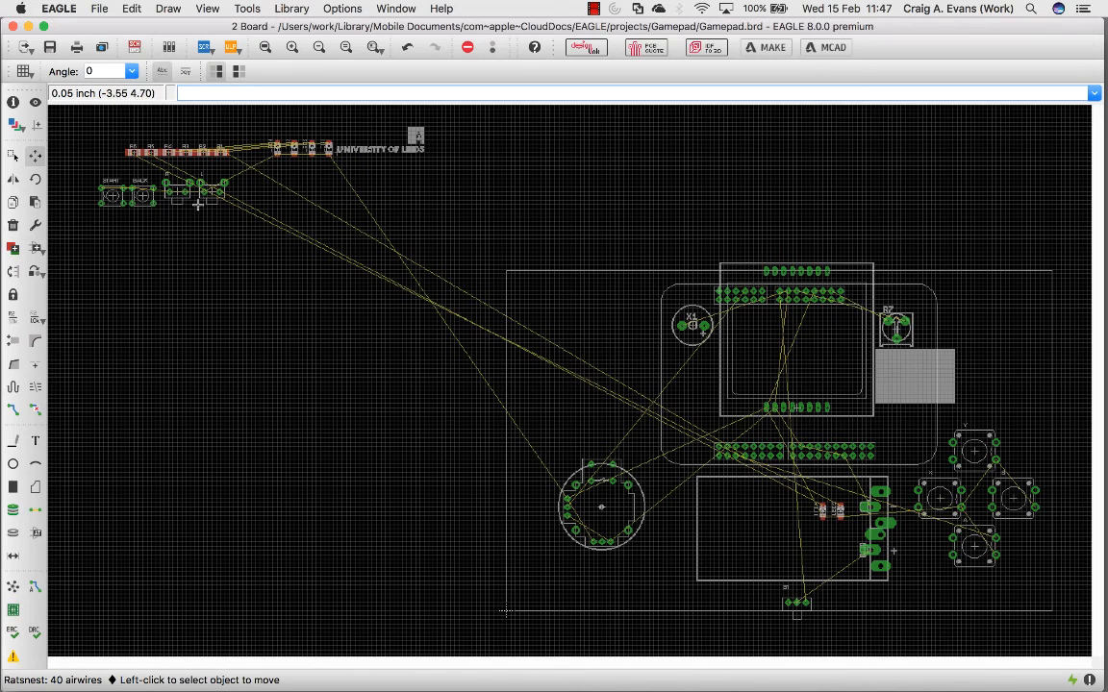
Step: Place the BACK button beside the LCD's lower-left corner and the START button level with it near the lower-right corner
click(142, 195)
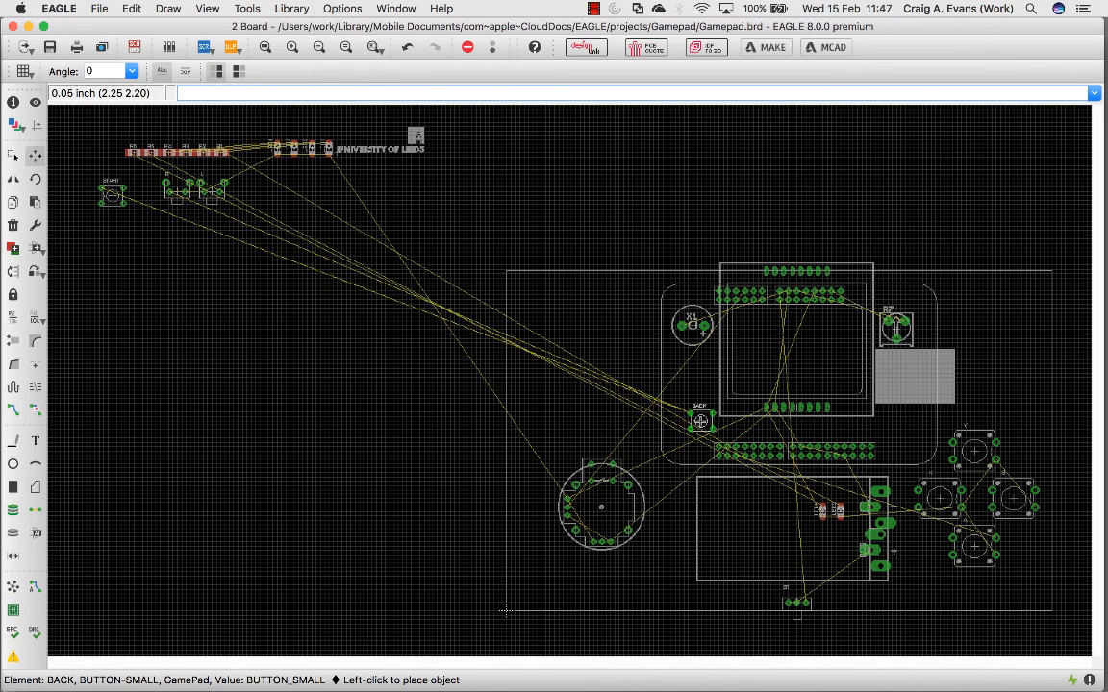
click(700, 421)
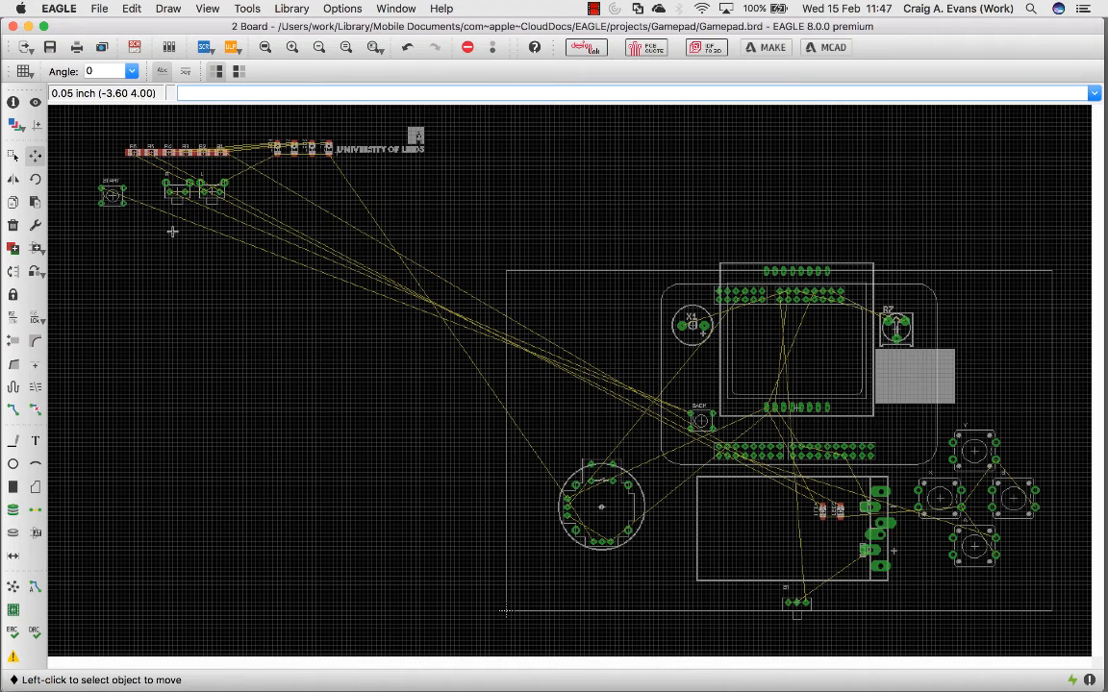
click(113, 195)
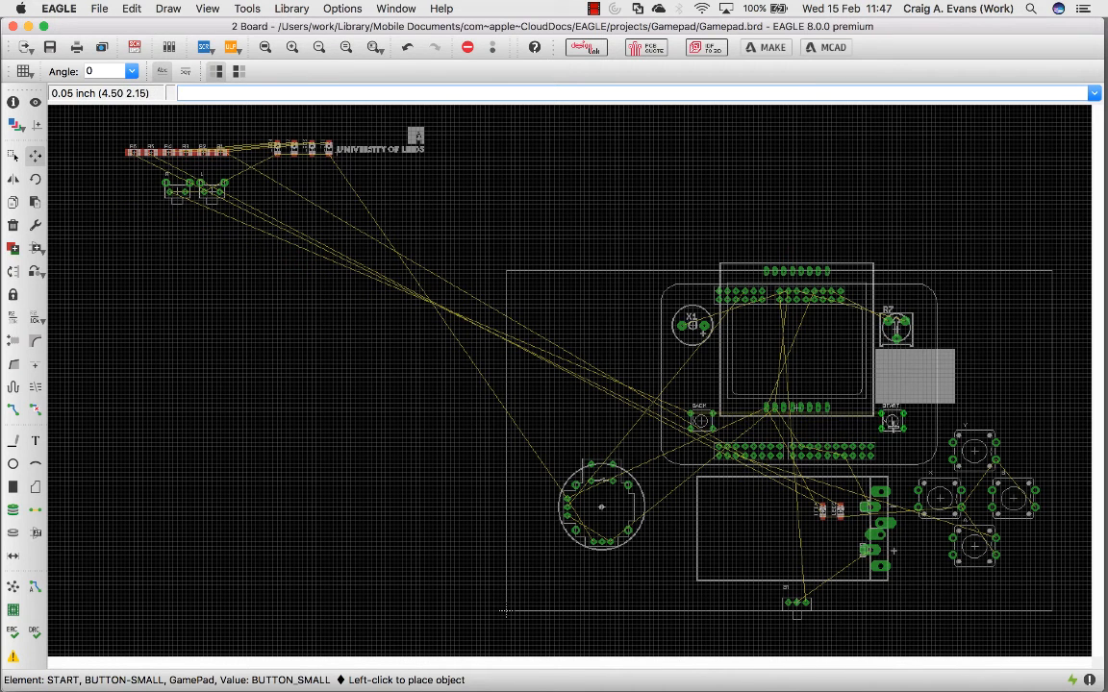
click(892, 422)
Step: Rotate side button L to 180 degrees and place it on the board's upper edge, left of the LCD
click(213, 191)
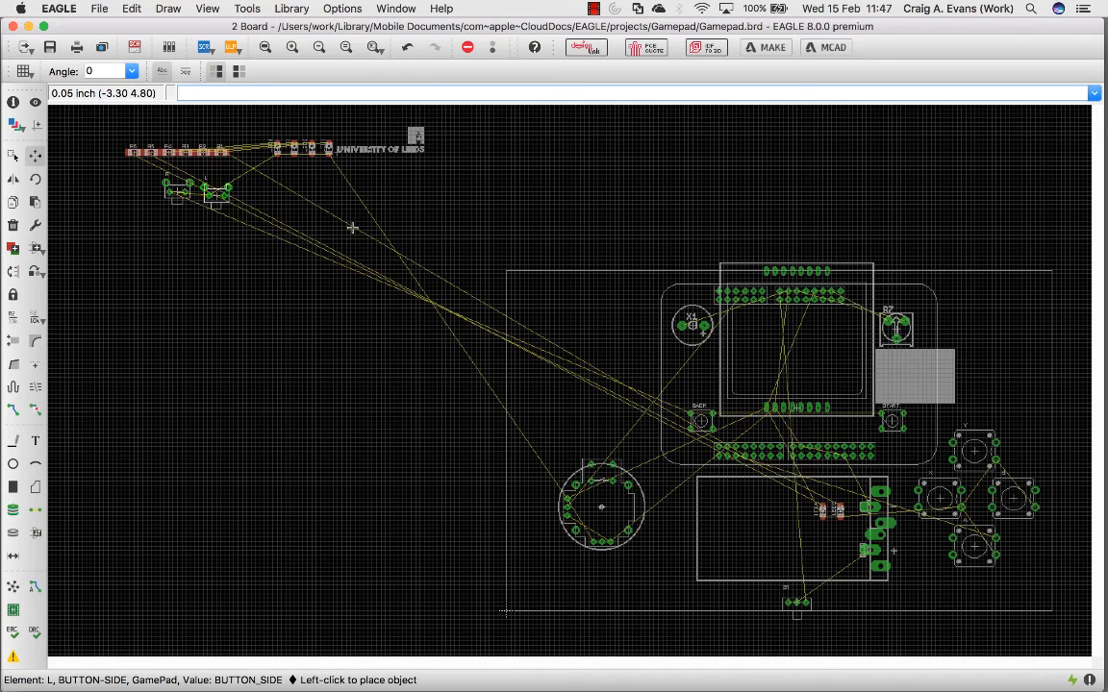
right_click(610, 289)
right_click(610, 289)
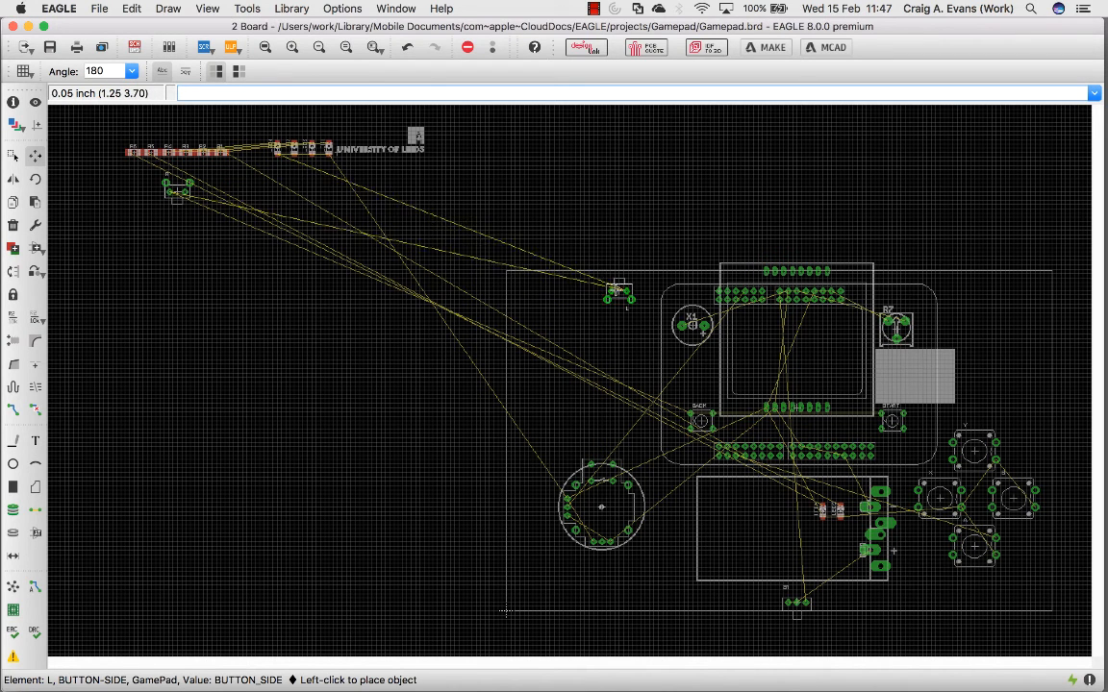
click(603, 278)
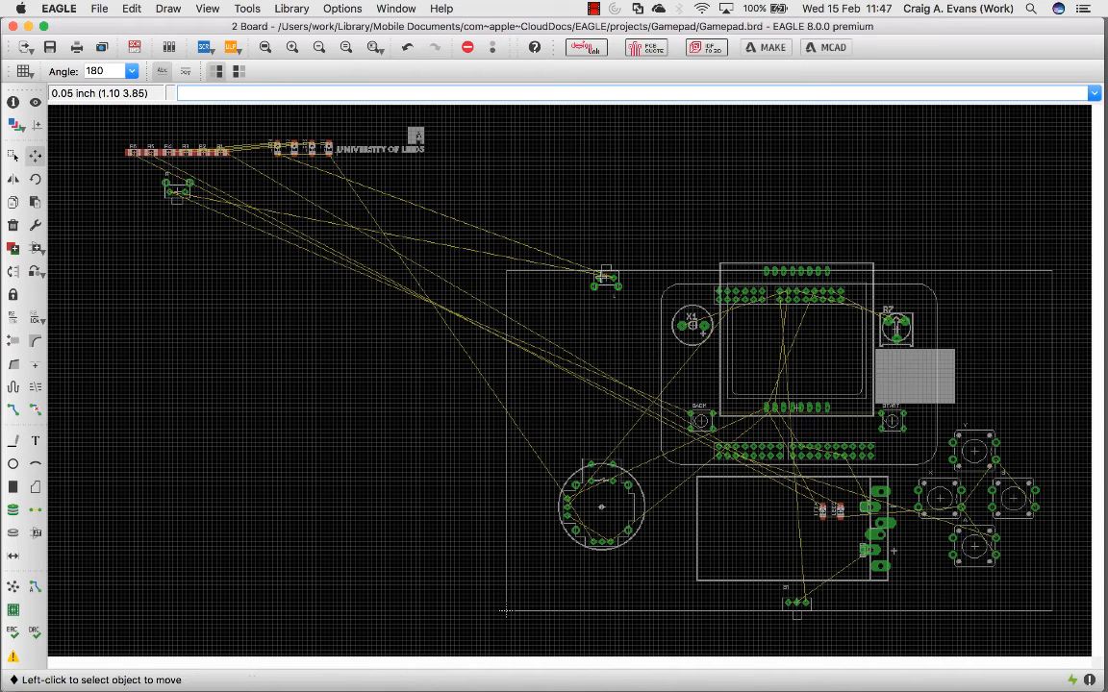
Step: Rotate side button R to 180 degrees and place it on the board's upper edge right of the LCD, level with button L
click(178, 193)
right_click(606, 331)
right_click(668, 331)
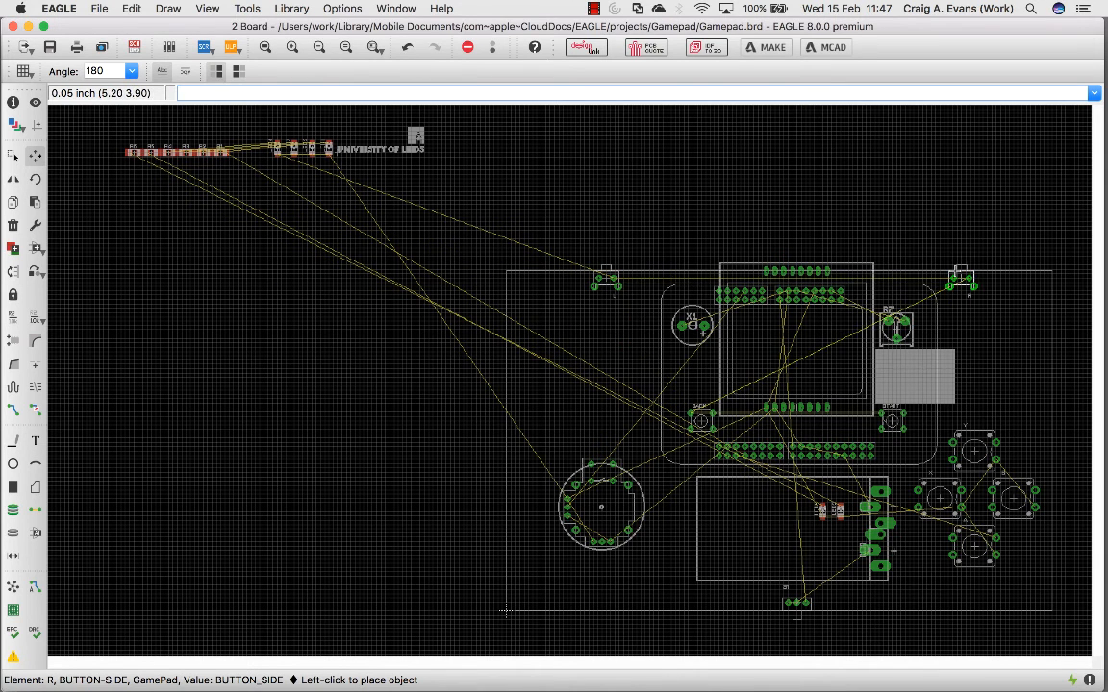
click(961, 279)
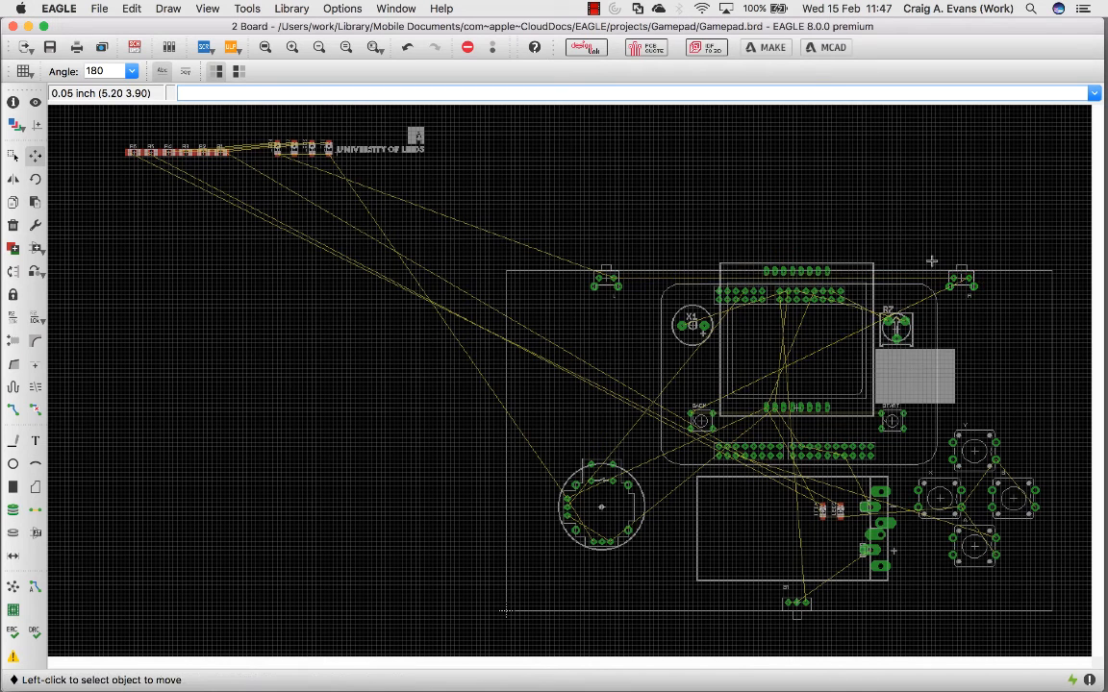
Step: Place LED4 and LED3 to the left of LED5, extending the LED row inside the battery holder
click(328, 149)
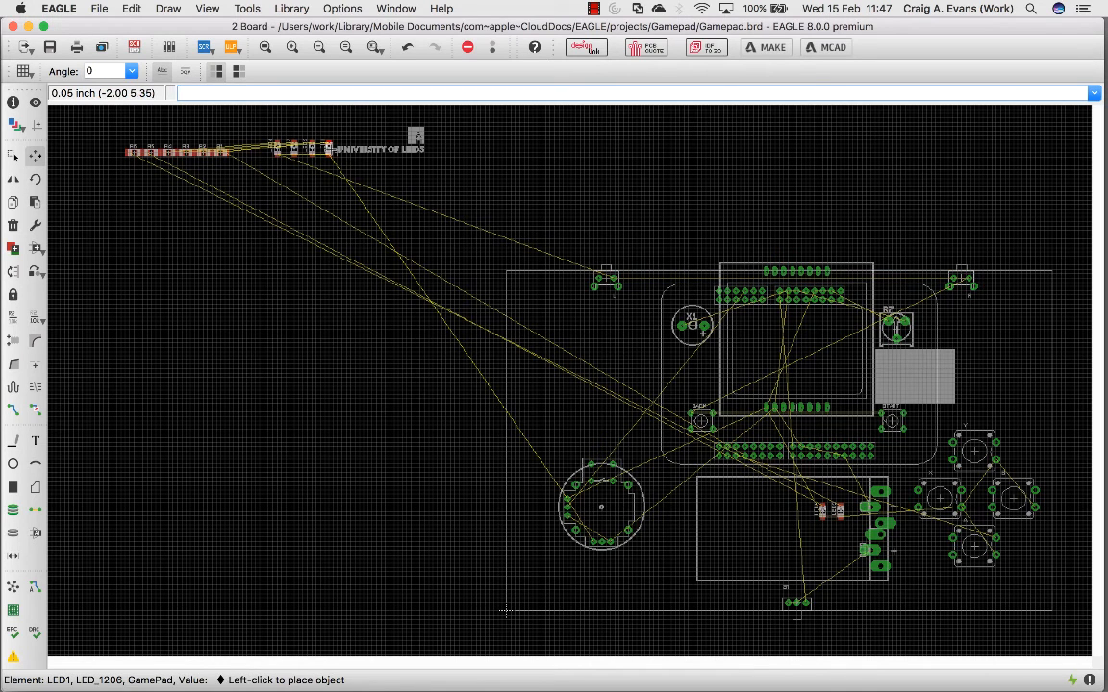
click(328, 148)
click(277, 148)
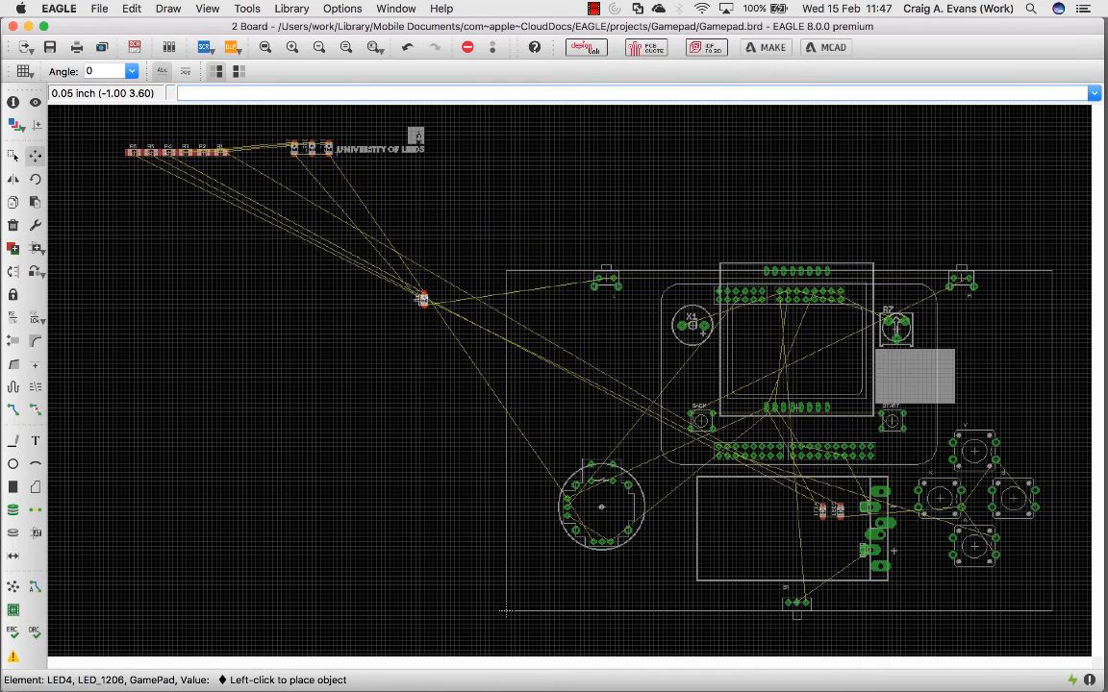
click(827, 527)
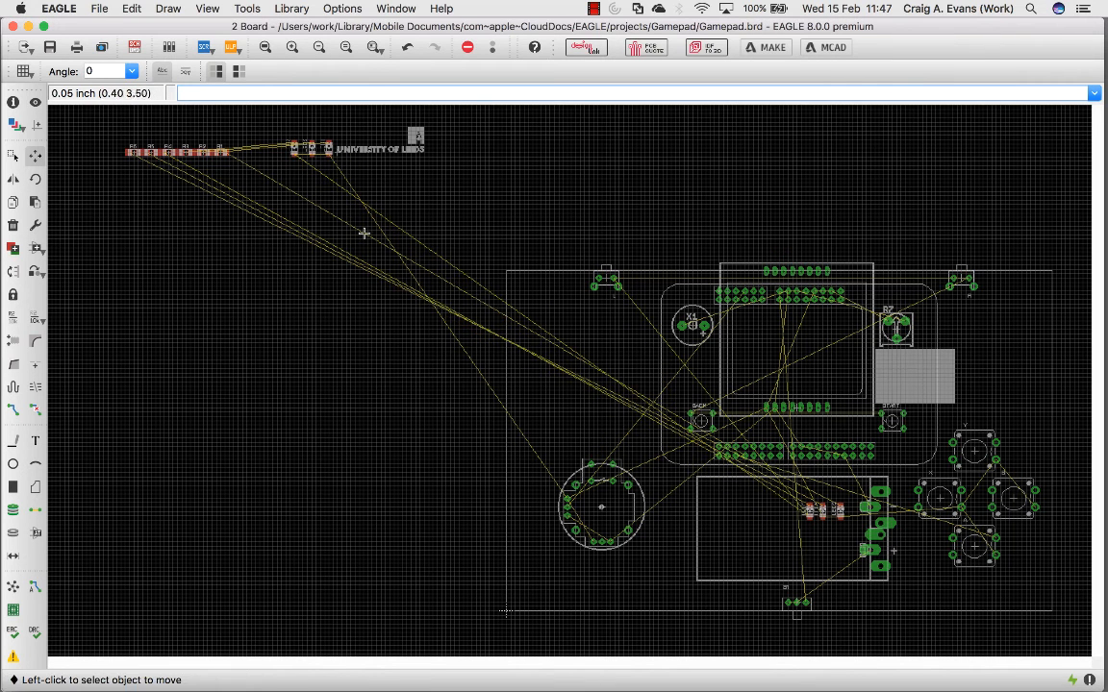
click(293, 149)
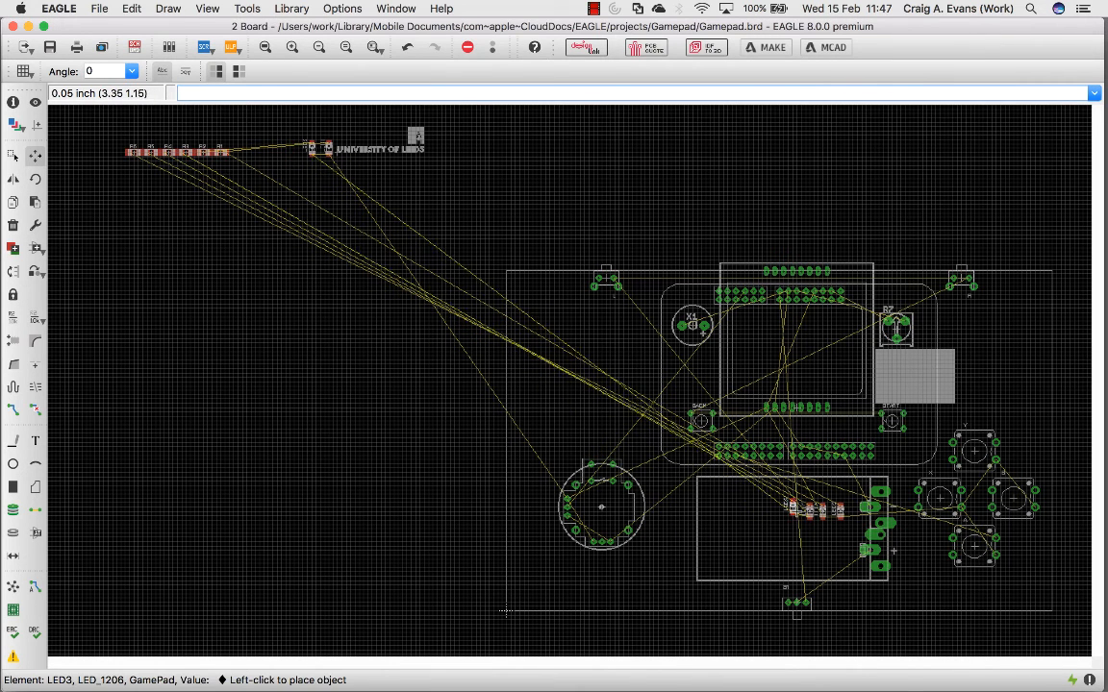
click(791, 511)
Step: Place LED2 and LED1 at the left end of the LED row, and align LED2 vertically with the other LEDs
click(313, 149)
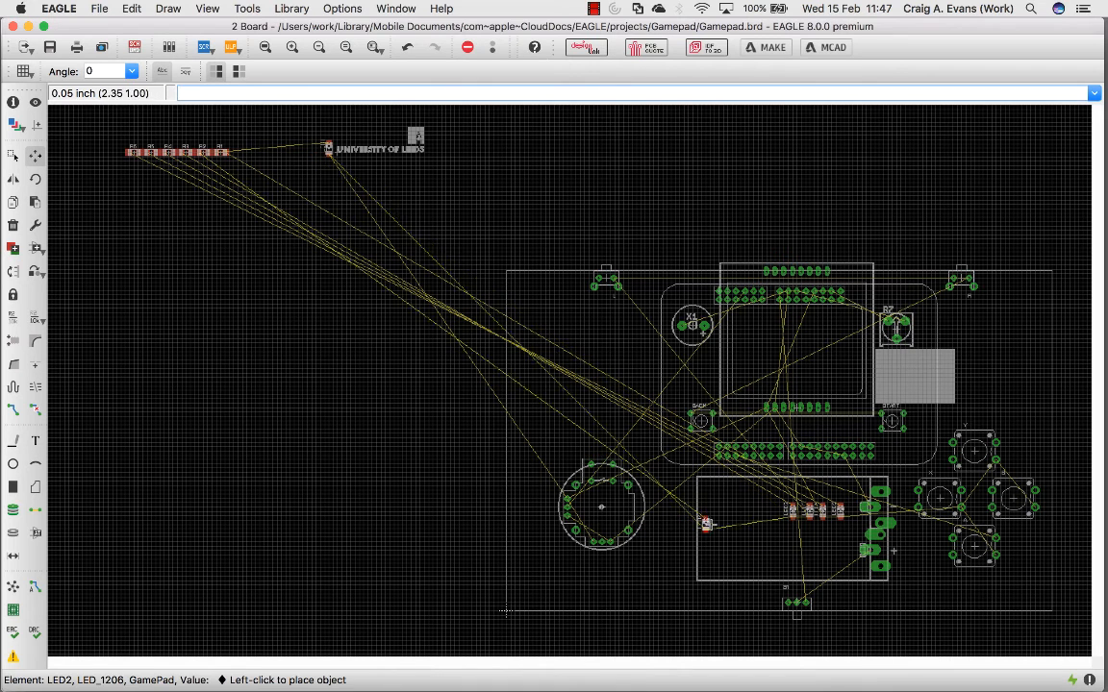
click(775, 508)
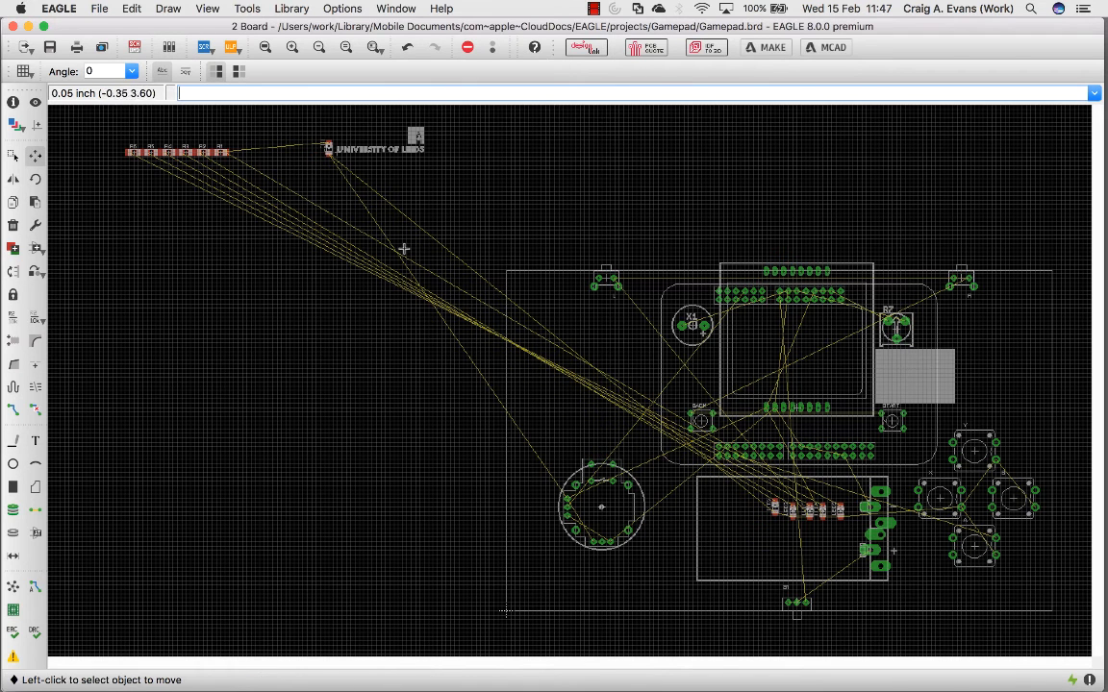
click(325, 146)
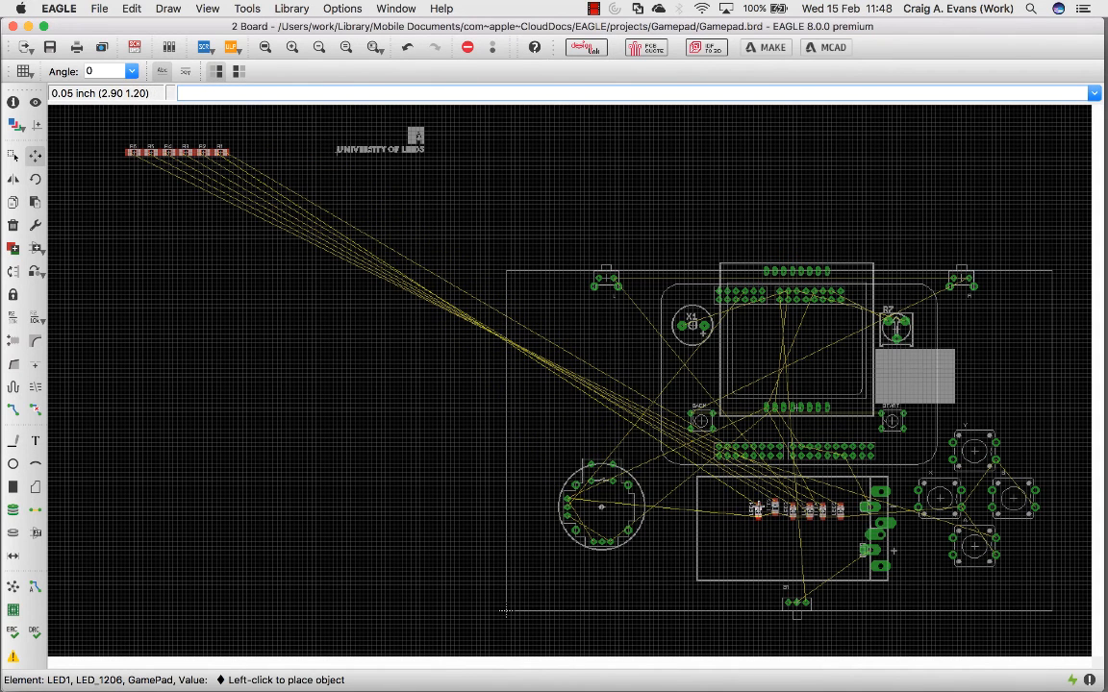
click(758, 510)
click(776, 503)
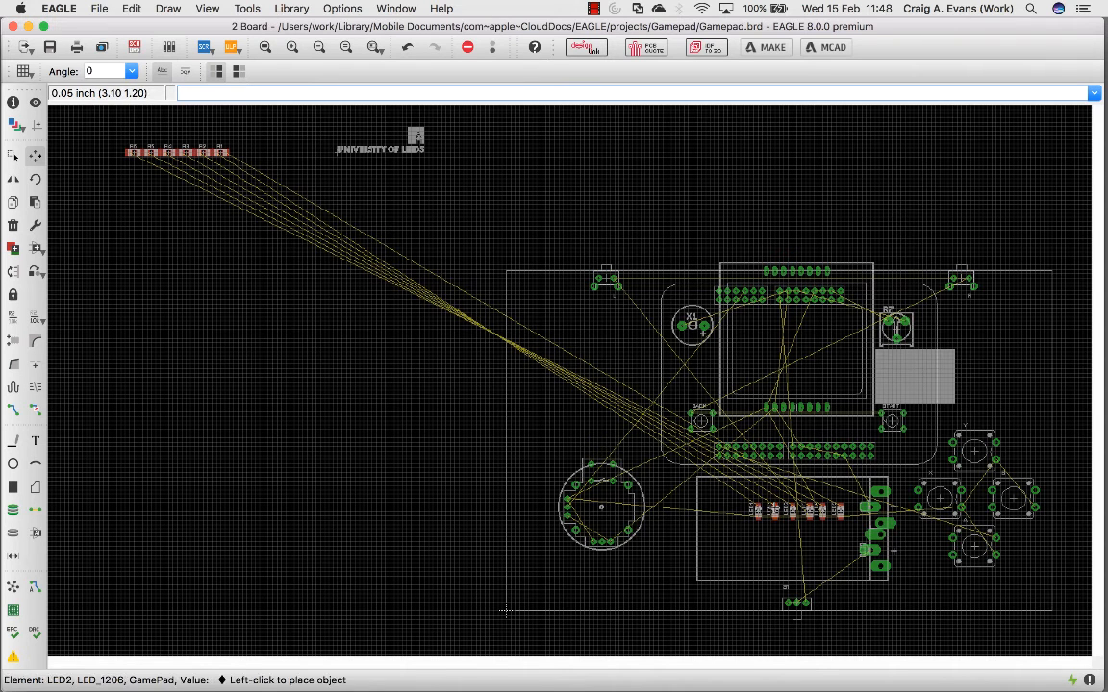
click(776, 507)
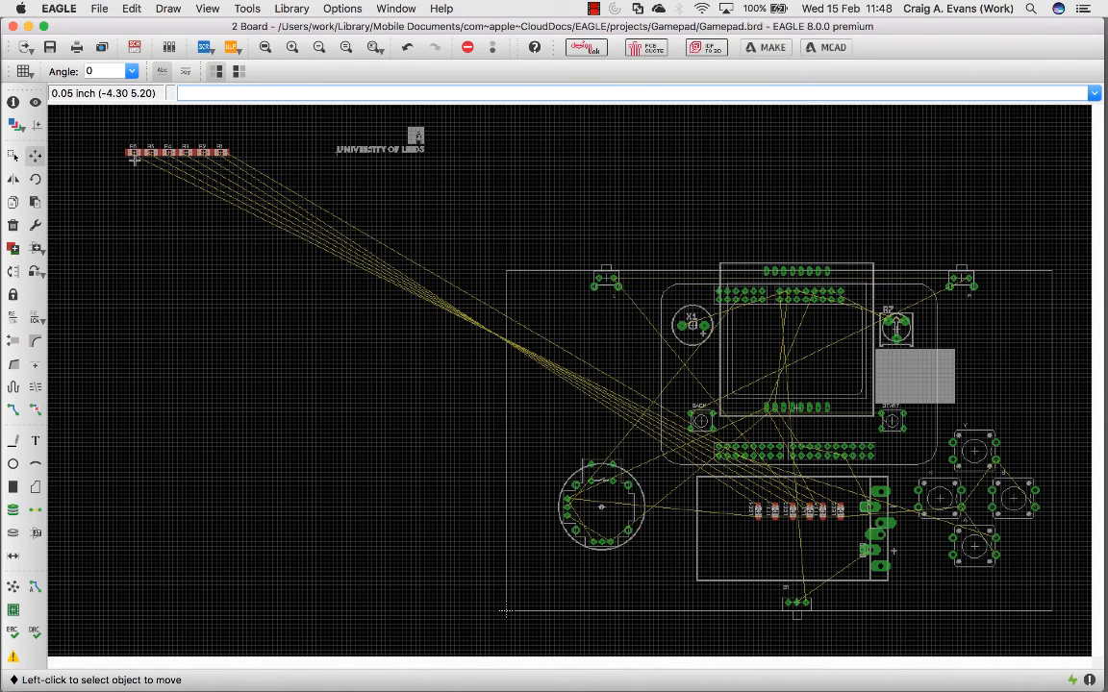
Step: Rotate resistor R6 to 90 degrees and place it directly above LED6, just inside the battery holder's upper edge
click(135, 157)
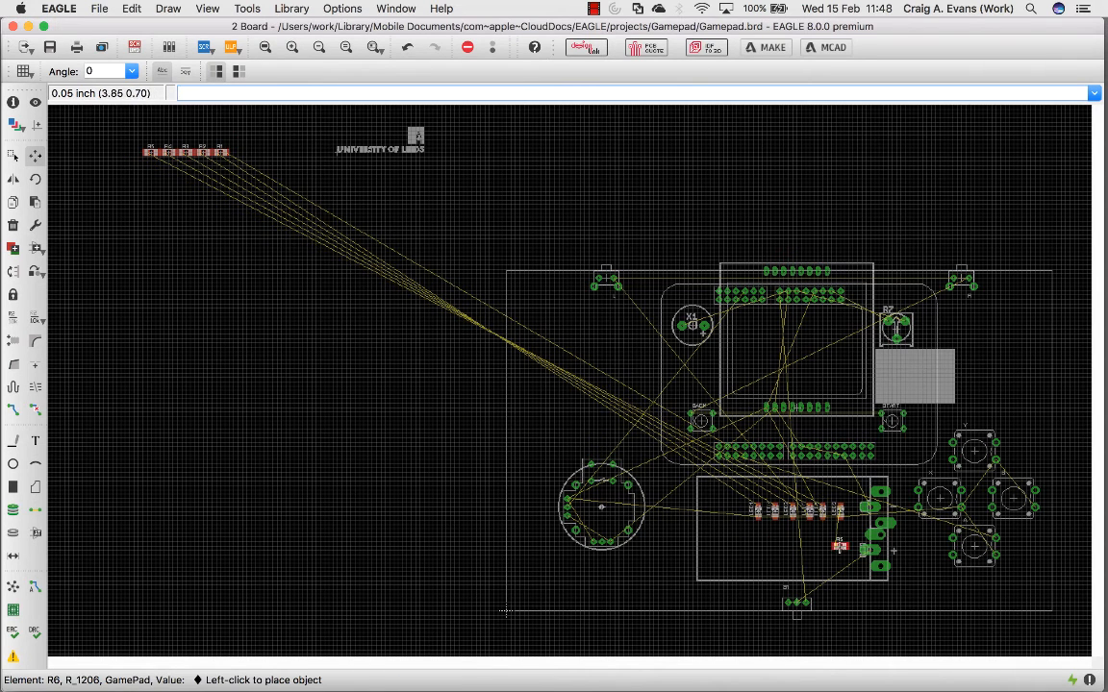
right_click(840, 546)
right_click(839, 550)
right_click(840, 553)
scroll(840, 543, down, 2)
scroll(837, 534, up, 5)
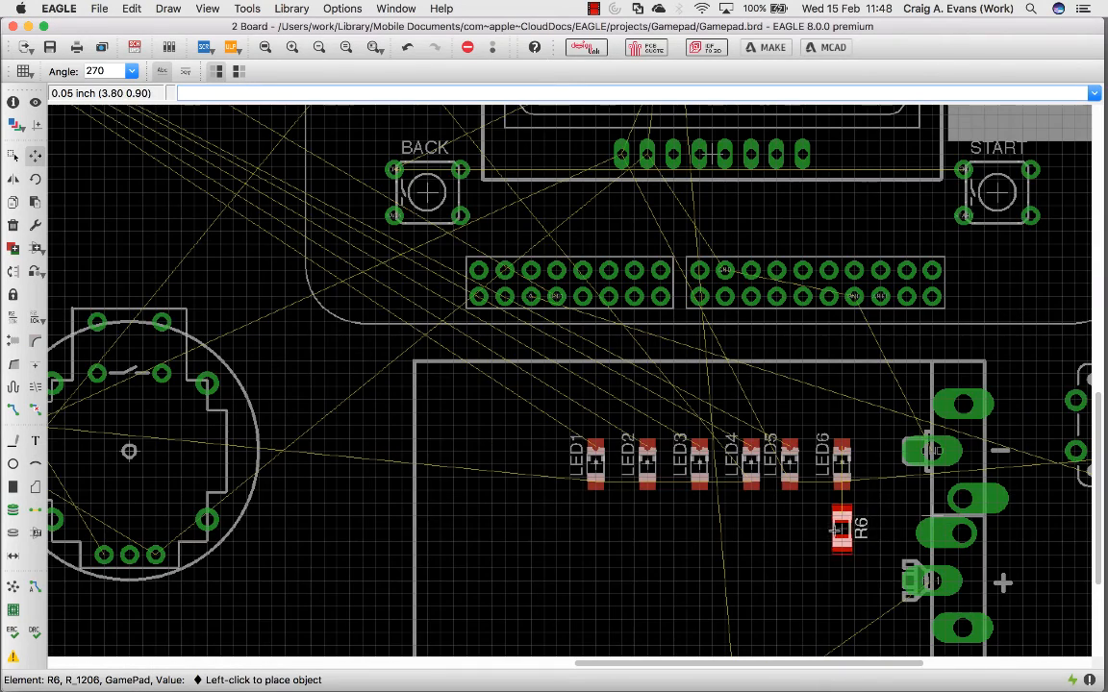
right_click(828, 395)
right_click(828, 395)
scroll(828, 395, up, 2)
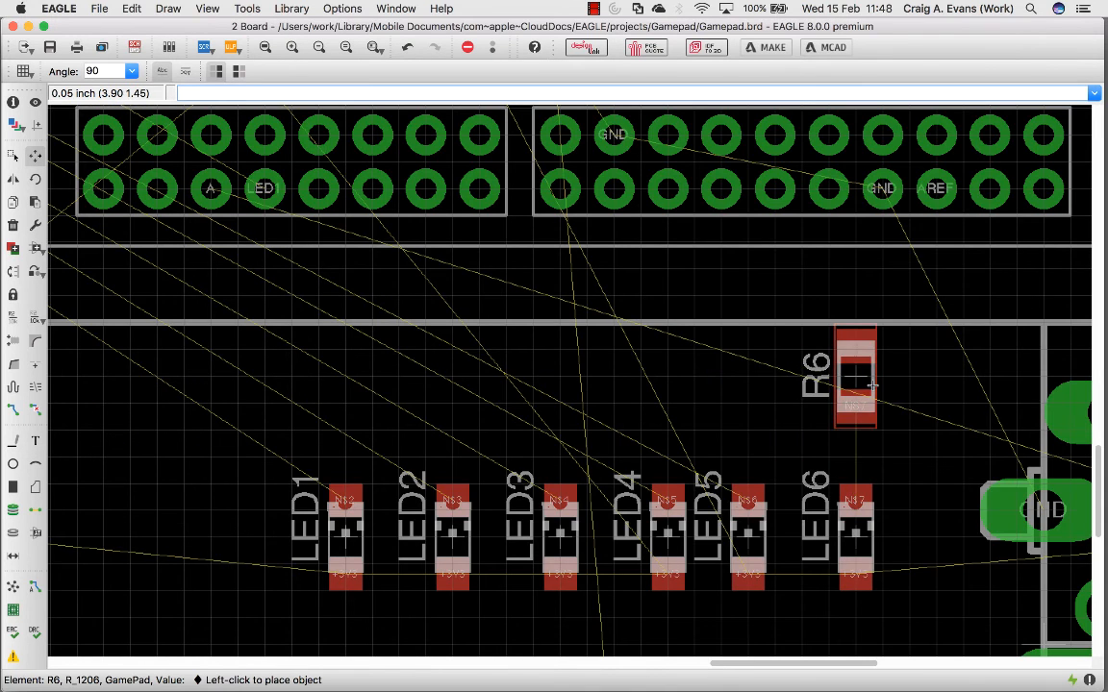
click(871, 385)
Step: Rotate resistor R5 to 90 degrees and place it directly above LED5, level with R6
click(266, 47)
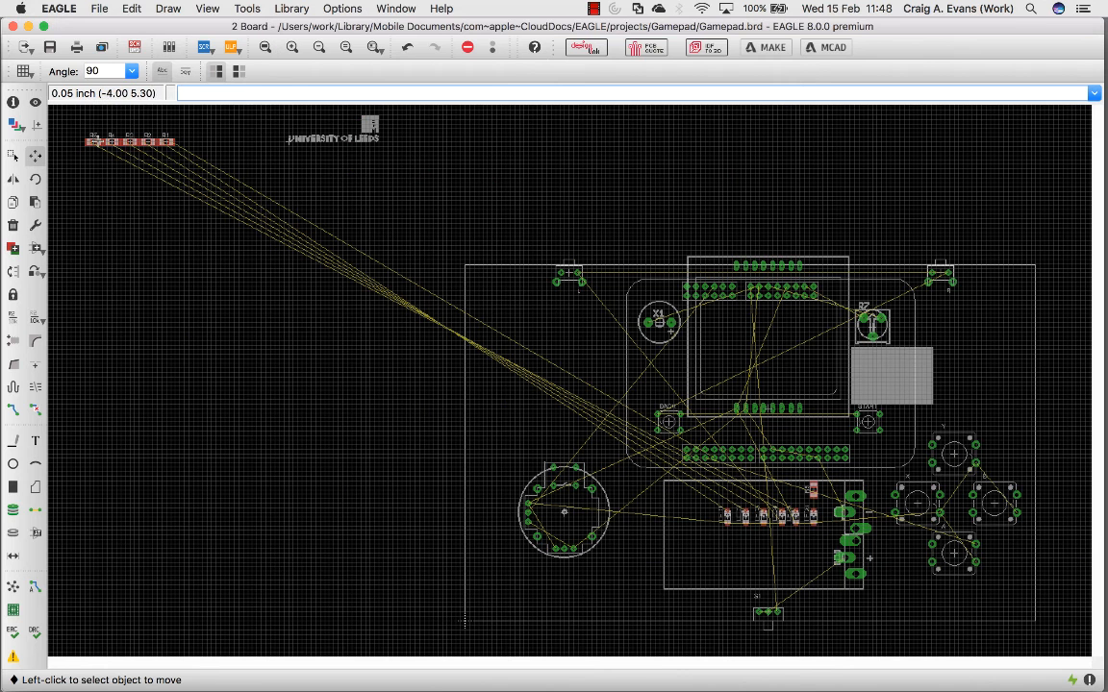
click(93, 141)
right_click(792, 478)
right_click(790, 480)
scroll(788, 480, up, 4)
right_click(784, 483)
scroll(792, 505, up, 5)
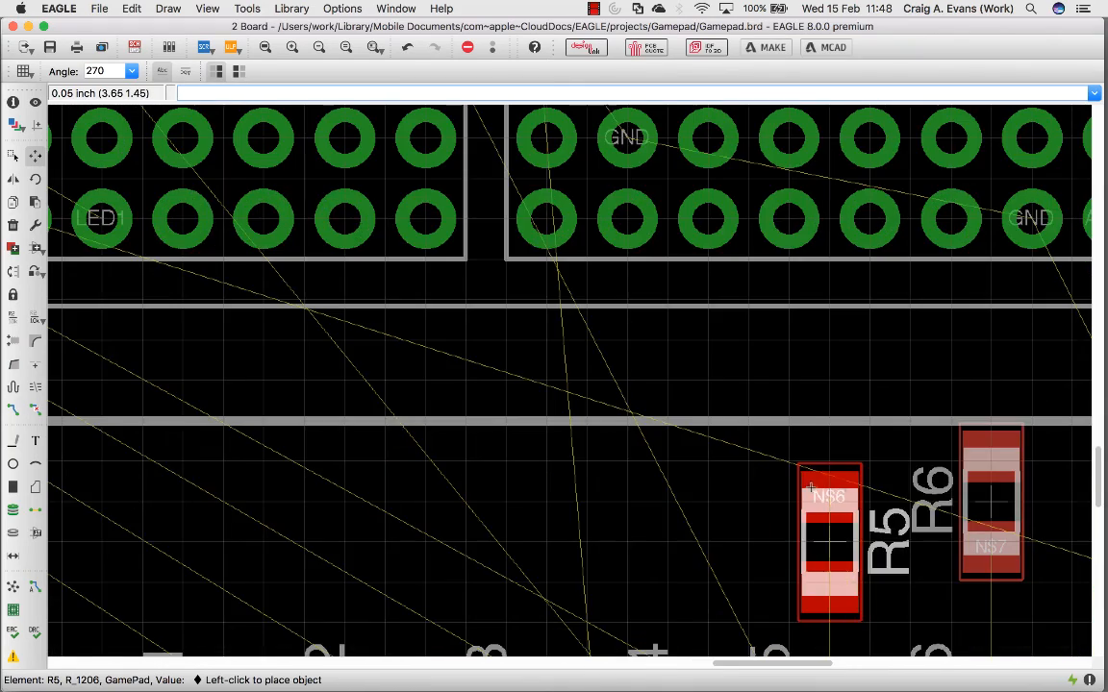
scroll(822, 457, down, 1)
scroll(815, 444, down, 1)
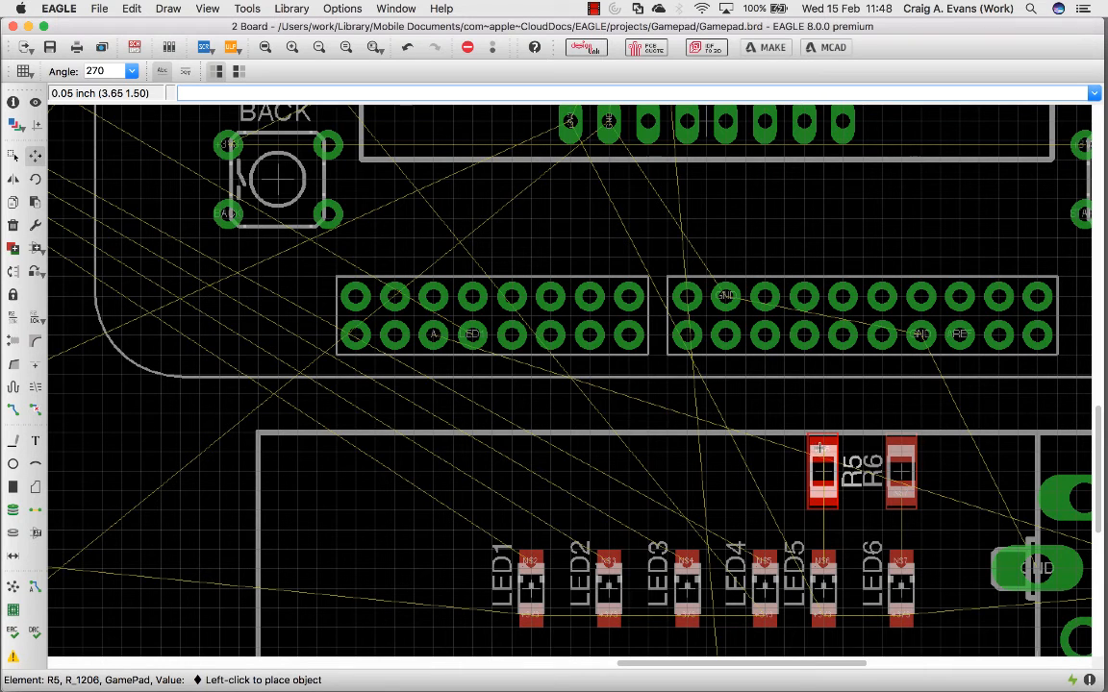
right_click(820, 448)
right_click(819, 449)
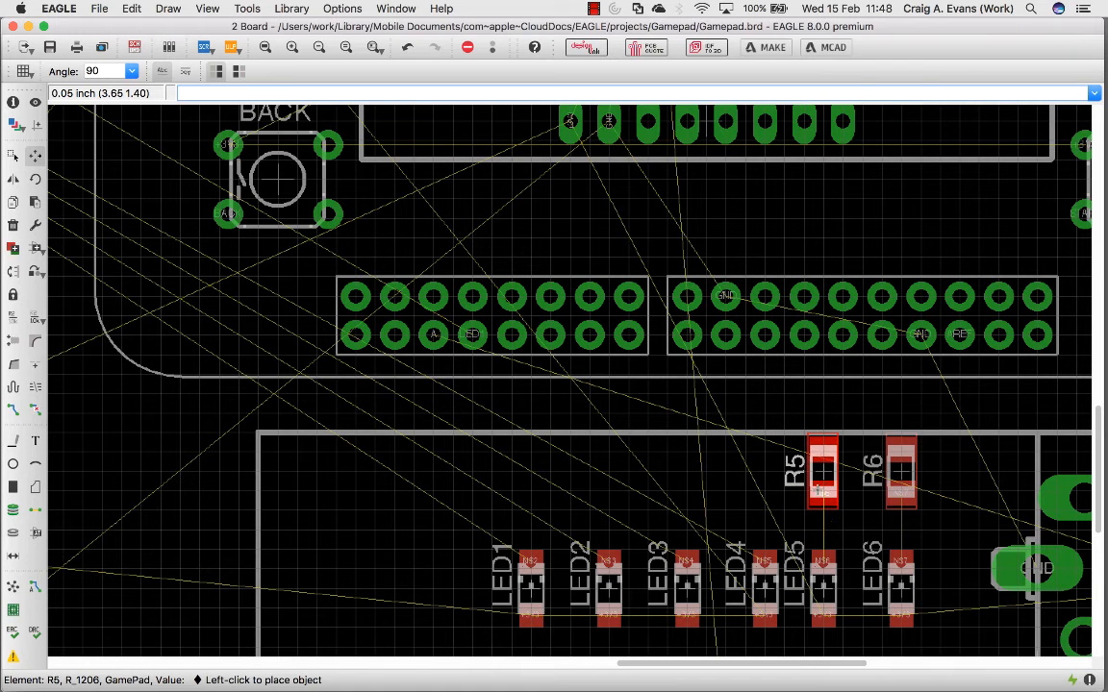
click(819, 491)
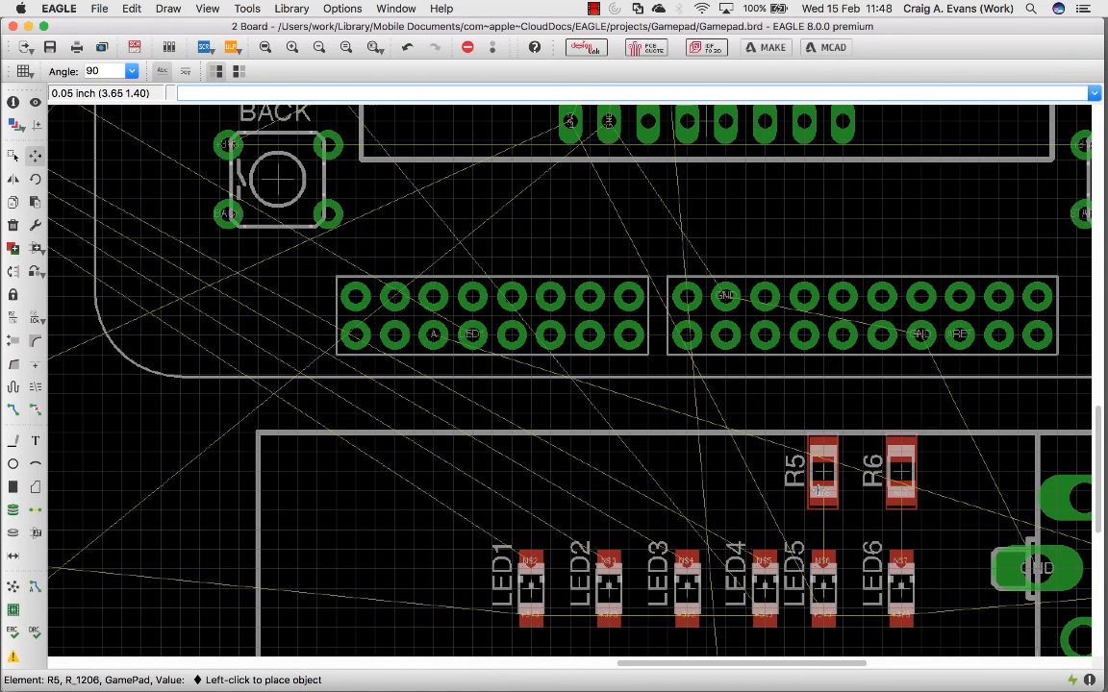
Step: Rotate resistor R4 to 90 degrees and place it directly above LED4, level with R5 and R6
click(264, 47)
click(96, 135)
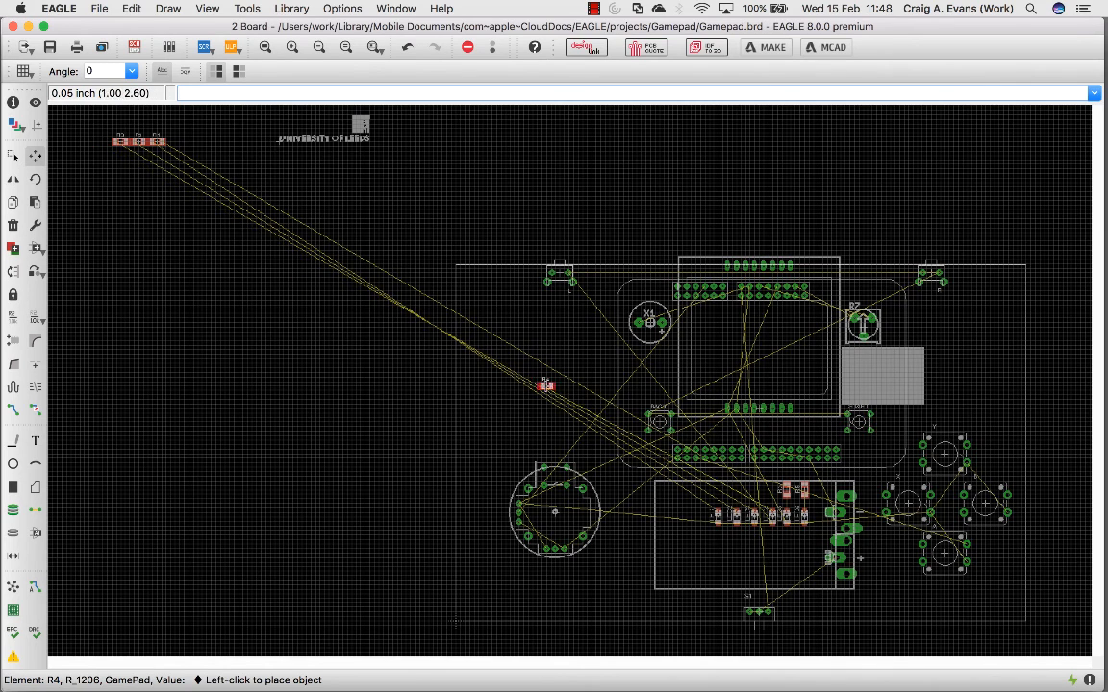
scroll(755, 487, up, 2)
right_click(782, 494)
right_click(782, 494)
right_click(766, 489)
right_click(767, 489)
right_click(769, 490)
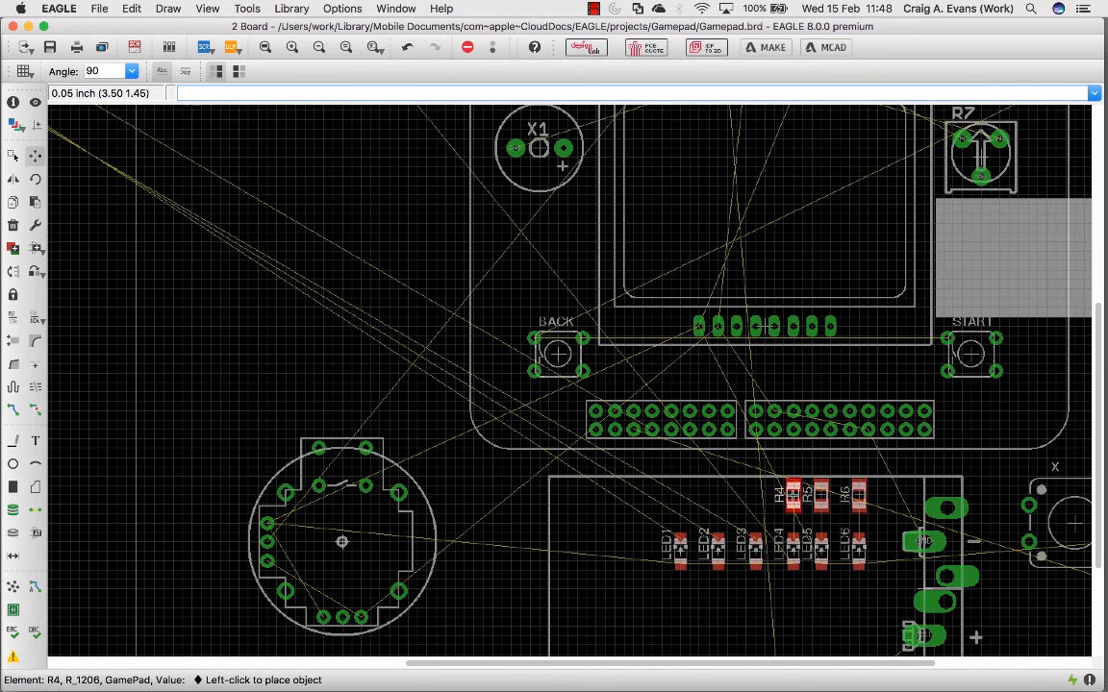
click(792, 495)
Step: Rotate resistors R3, R2 and R1 to 90 degrees and place them above LED3, LED2 and LED1, completing the resistor row
click(258, 48)
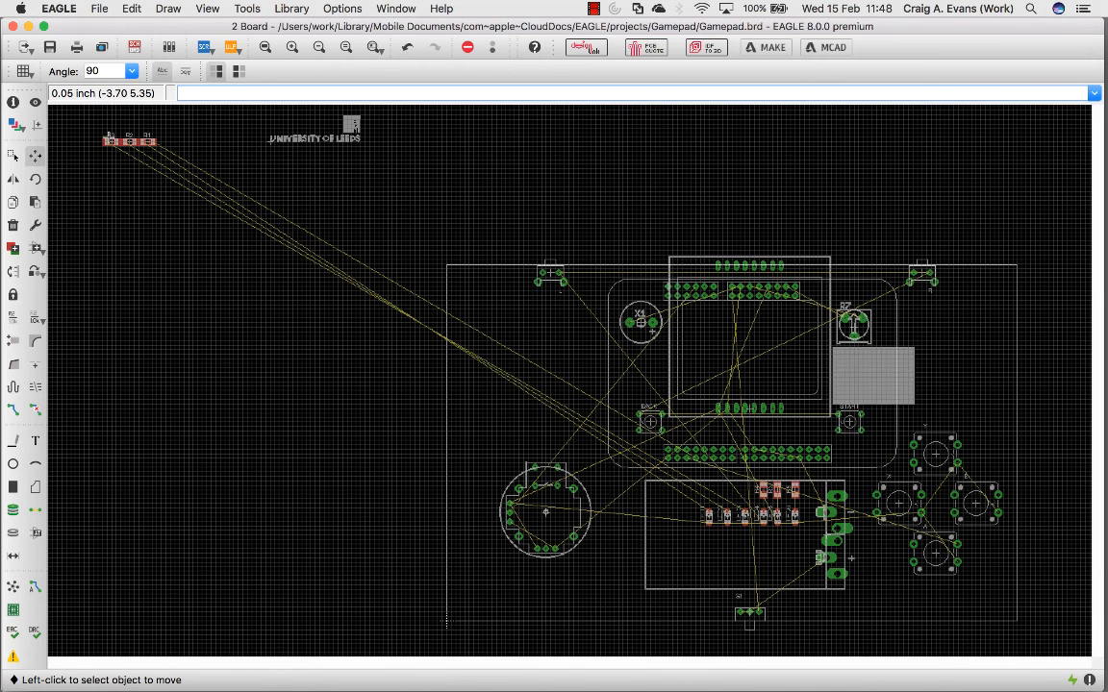
click(111, 142)
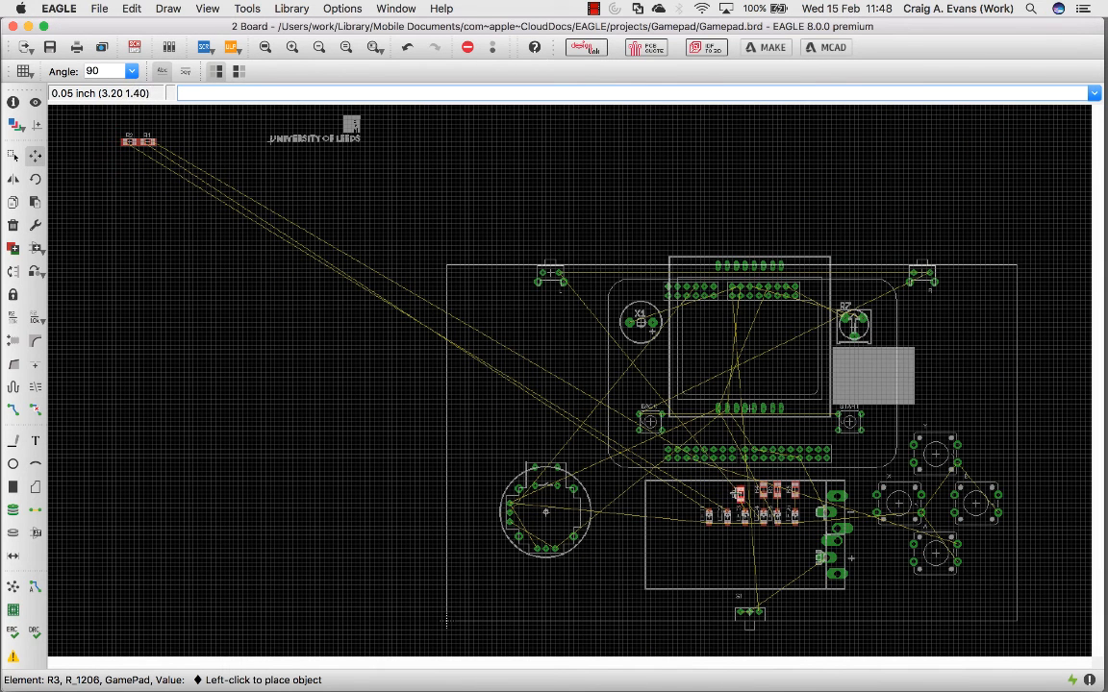
click(742, 493)
click(130, 141)
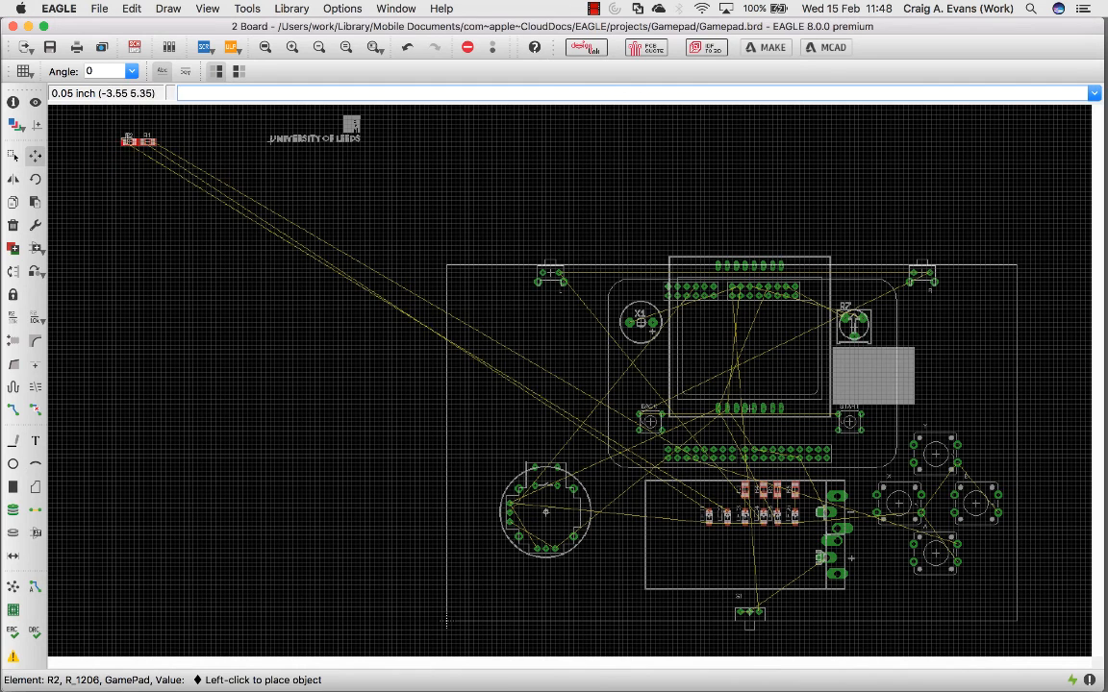
click(726, 493)
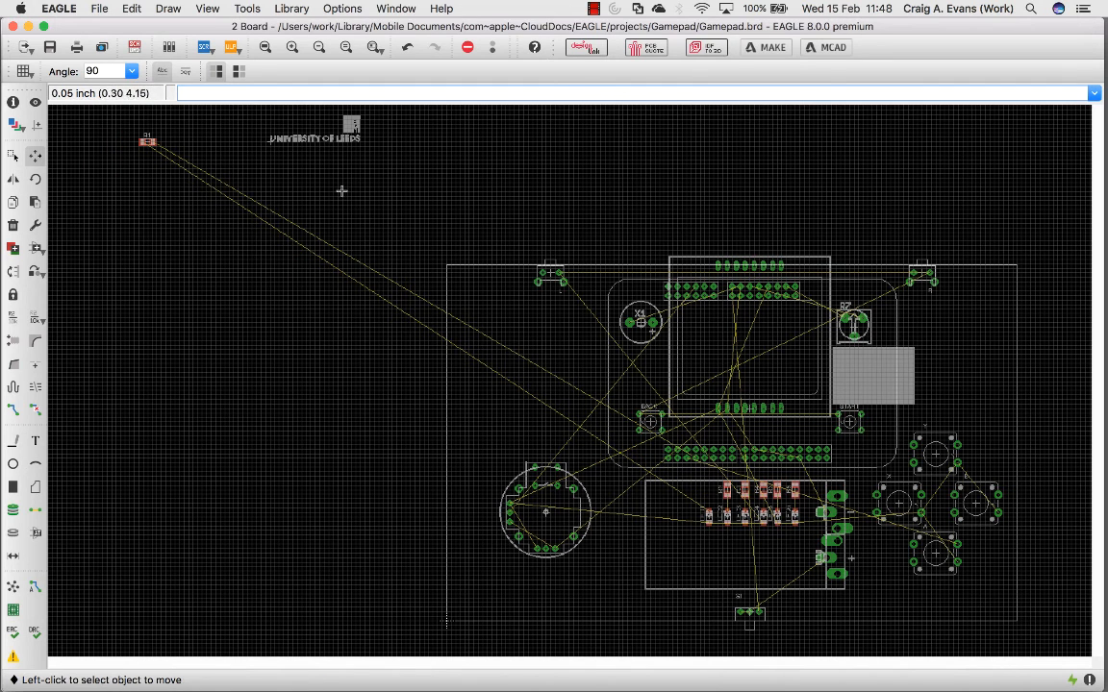
click(146, 141)
right_click(706, 505)
click(709, 503)
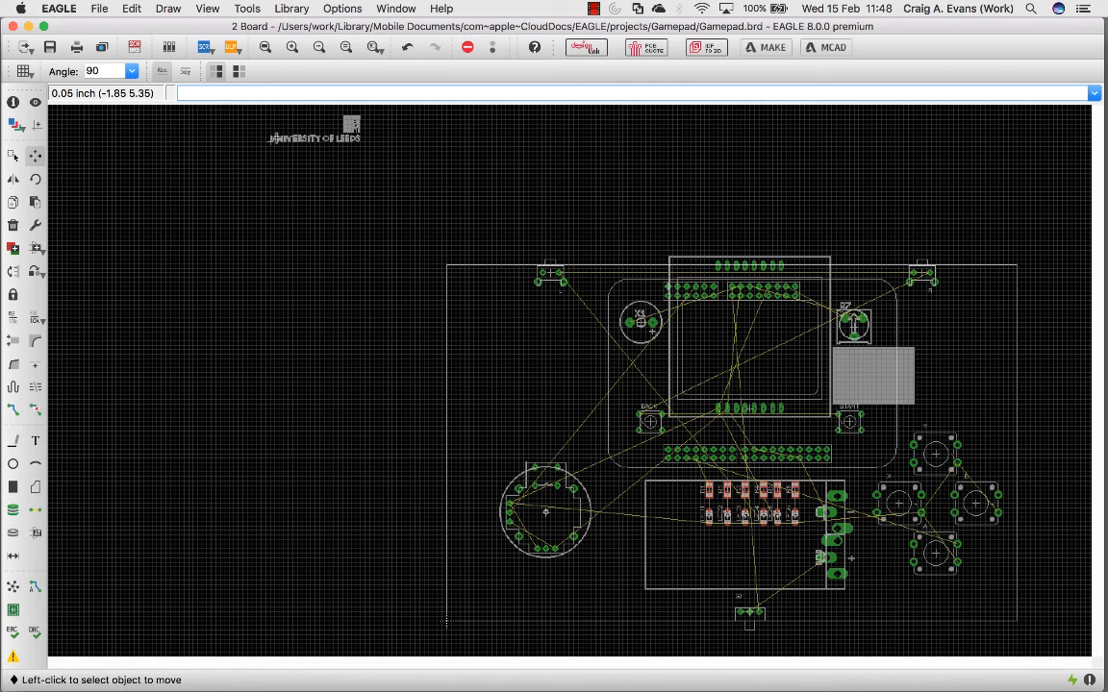
Step: Place the University of Leeds logo inside the battery holder below the LED row, and recalculate the airwires
click(314, 134)
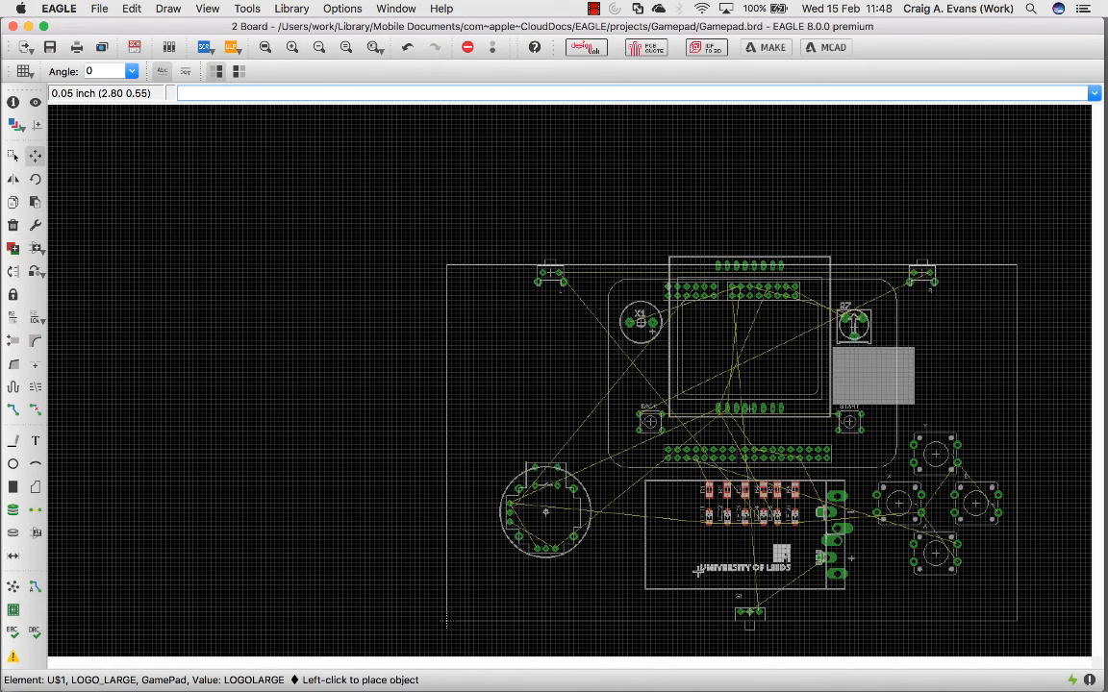
click(698, 569)
click(266, 47)
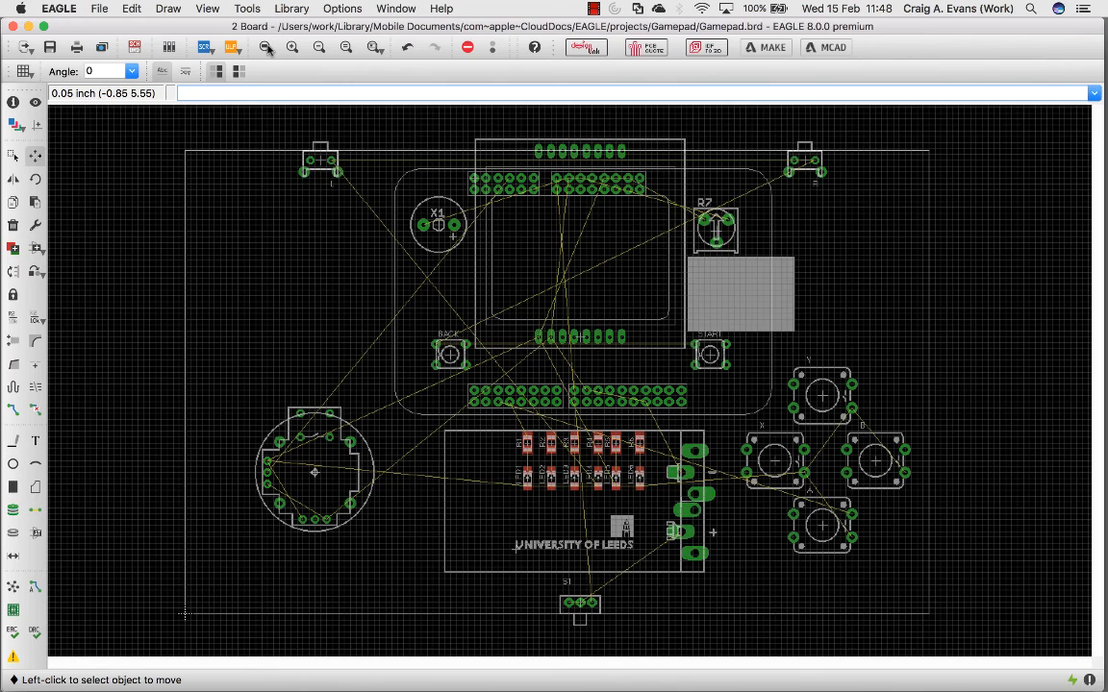
click(12, 587)
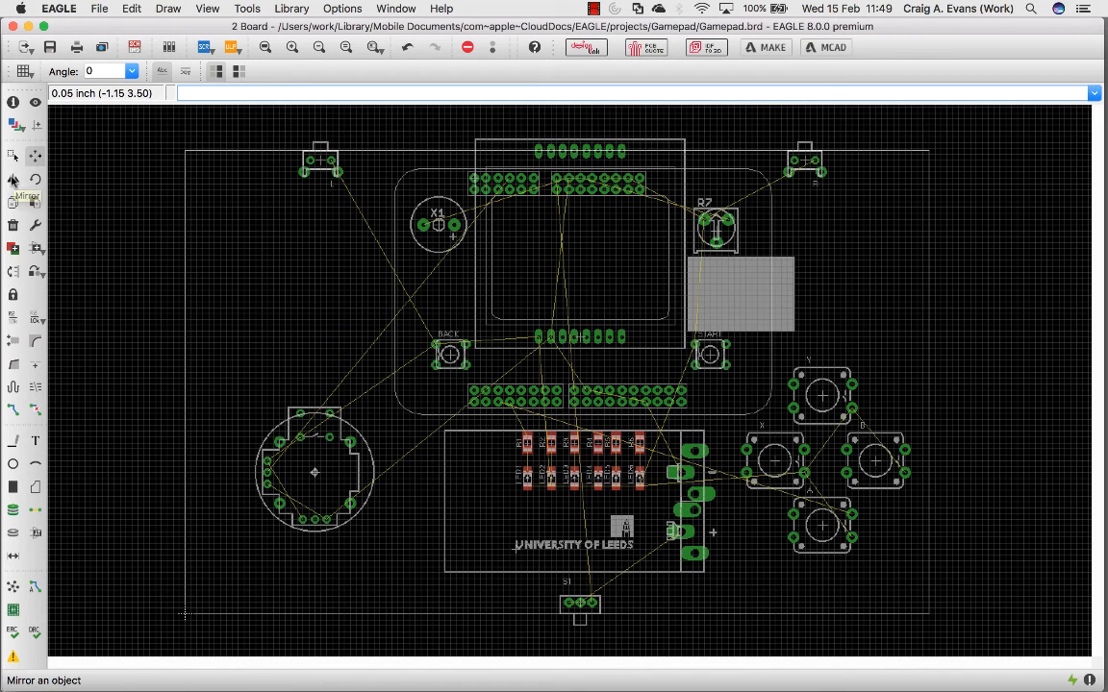
Step: Mirror the L and R side buttons and the battery holder to the other side of the board
click(13, 180)
click(321, 160)
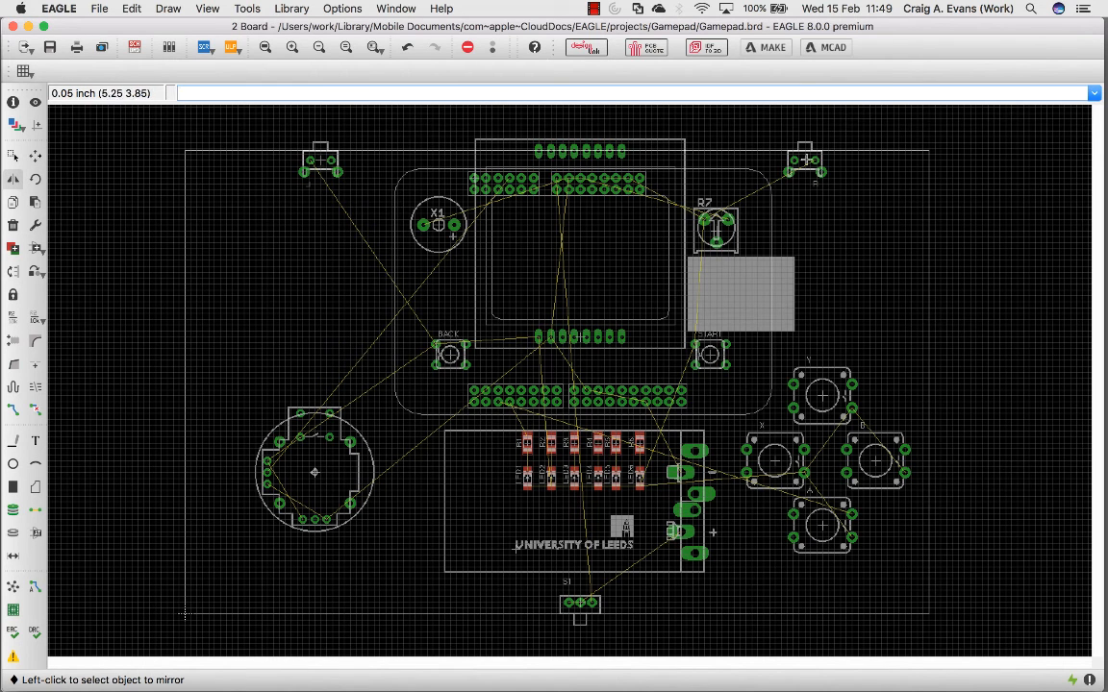
click(806, 160)
click(684, 501)
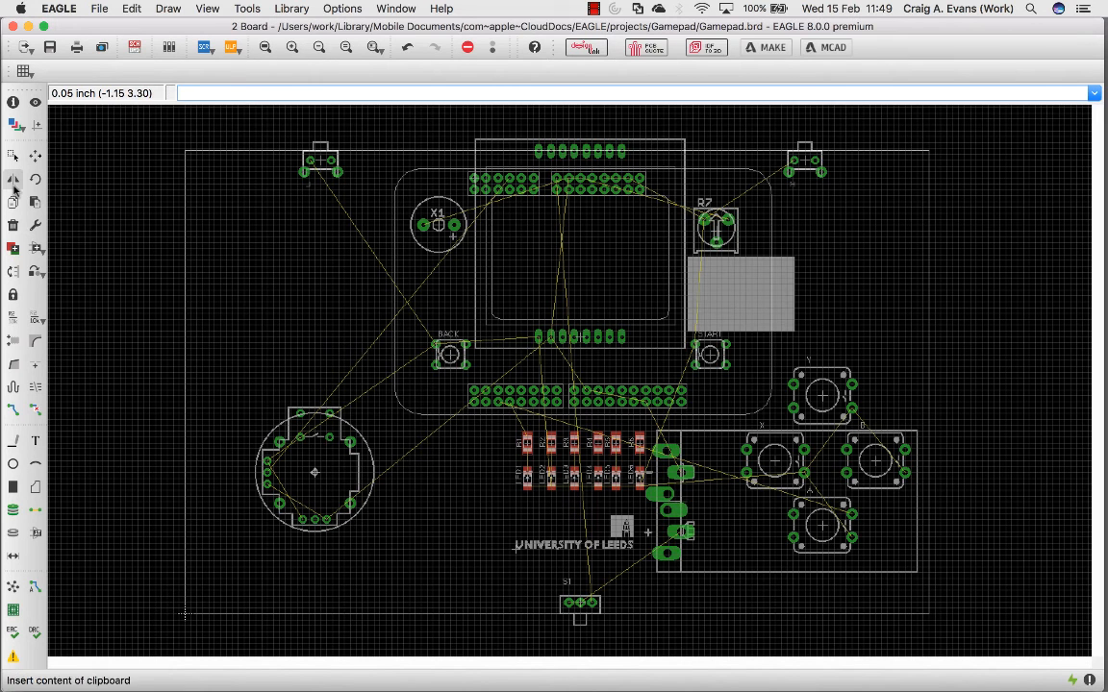
Step: Rotate the mirrored battery holder to 180 degrees at its current position so its body surrounds the LEDs and logo again
click(35, 155)
click(680, 501)
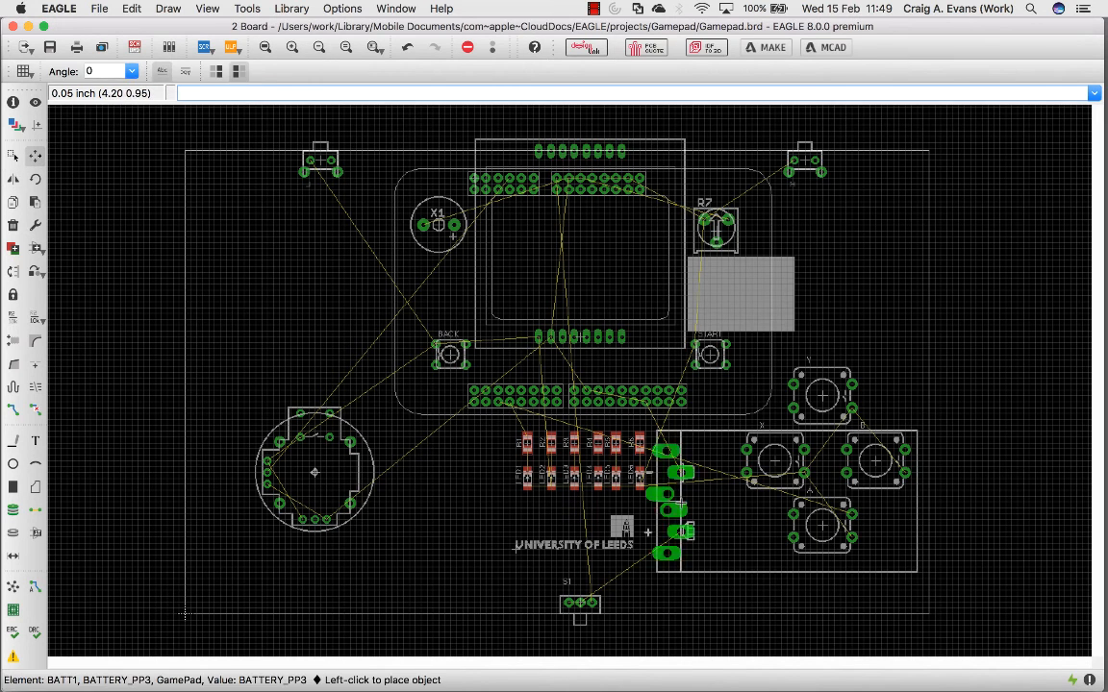
right_click(680, 501)
right_click(680, 501)
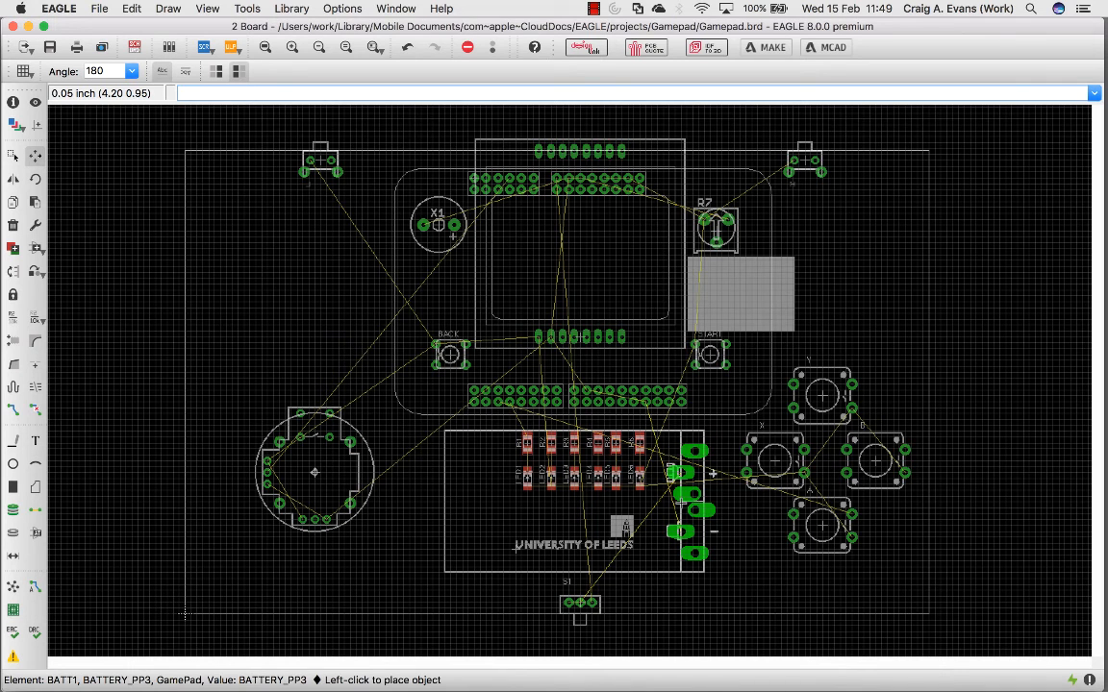
click(680, 501)
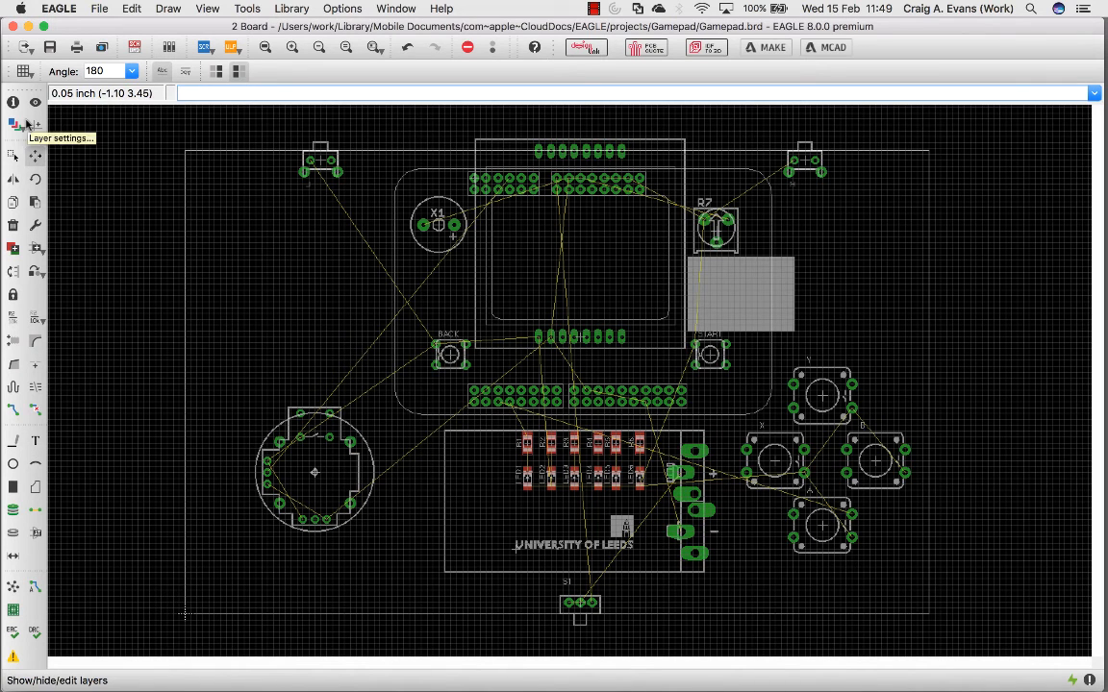
Step: Mirror switch S1 at the board's lower edge to the other side of the board
click(12, 179)
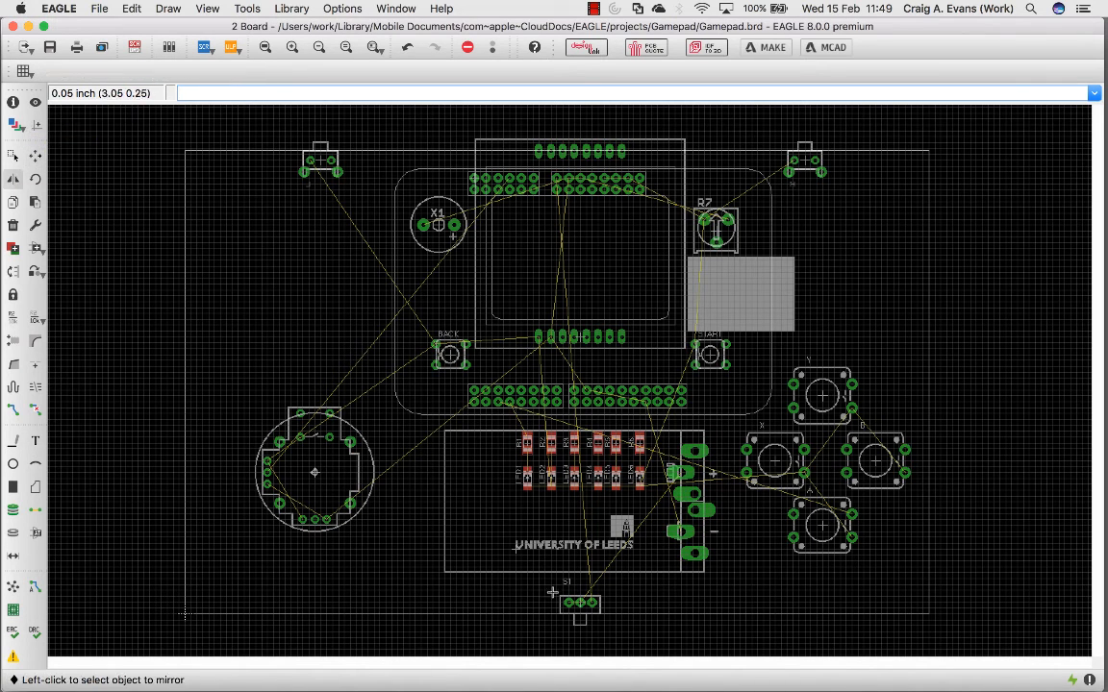
click(581, 603)
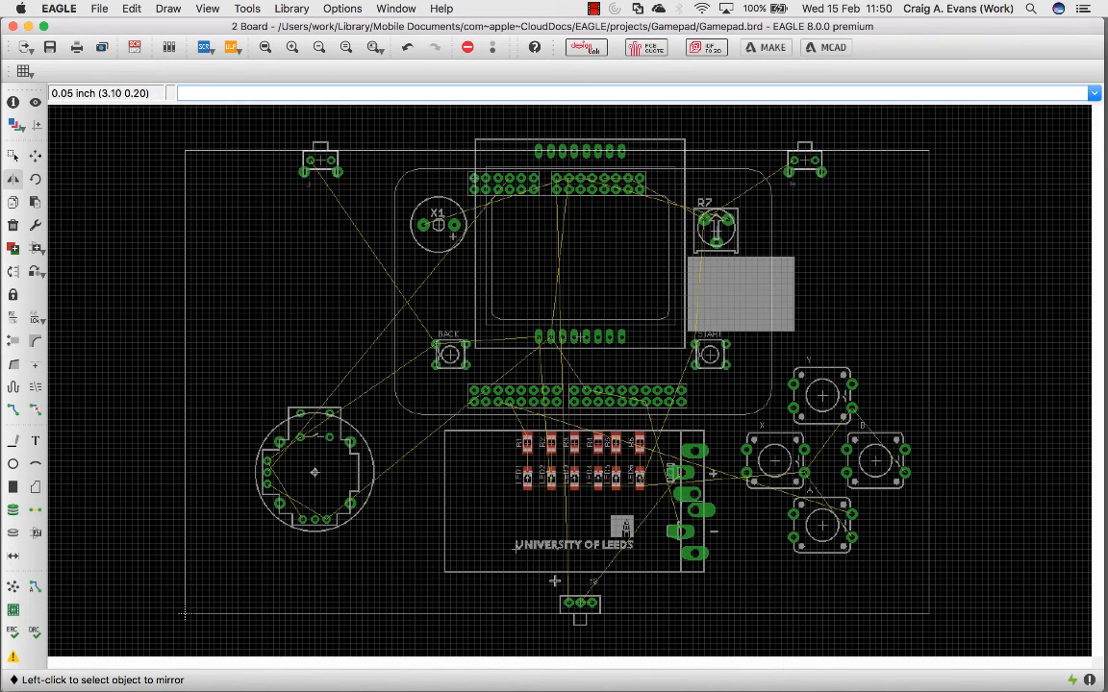
click(593, 9)
click(642, 42)
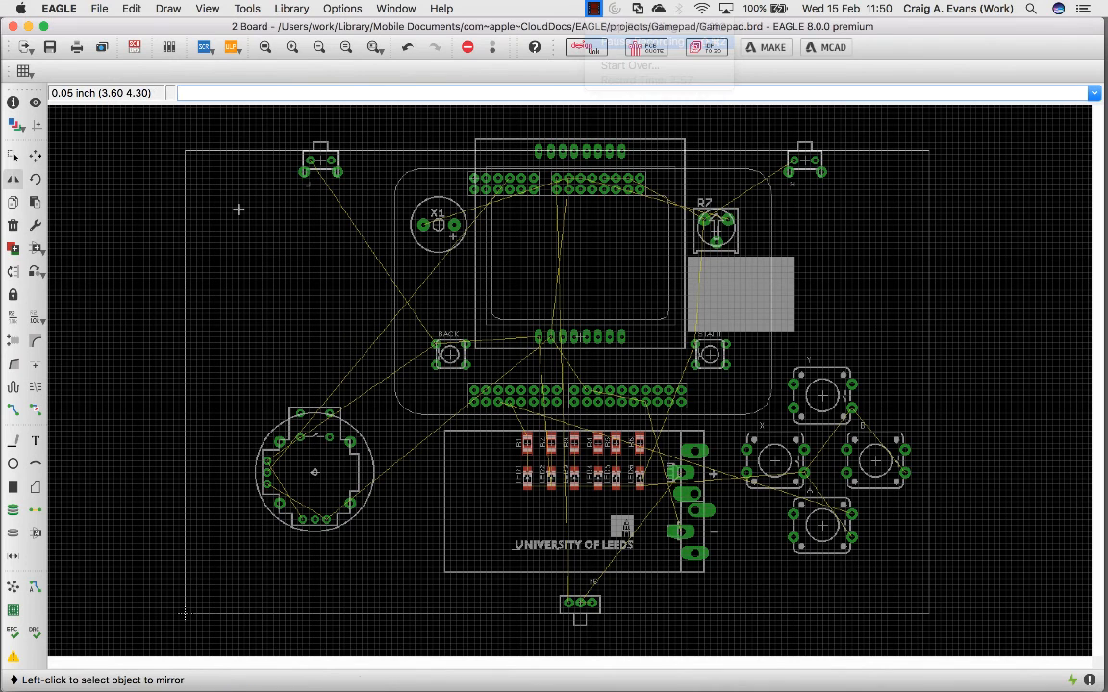
Step: Set the angle of side button R to 45 degrees in its properties
key(g)
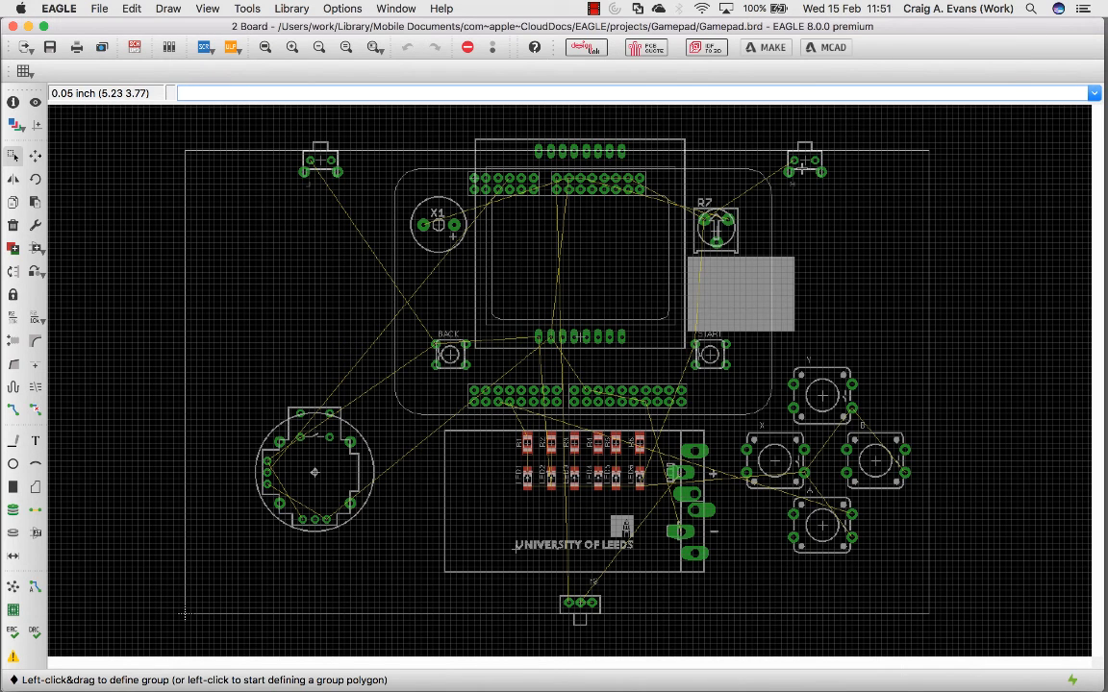
right_click(806, 167)
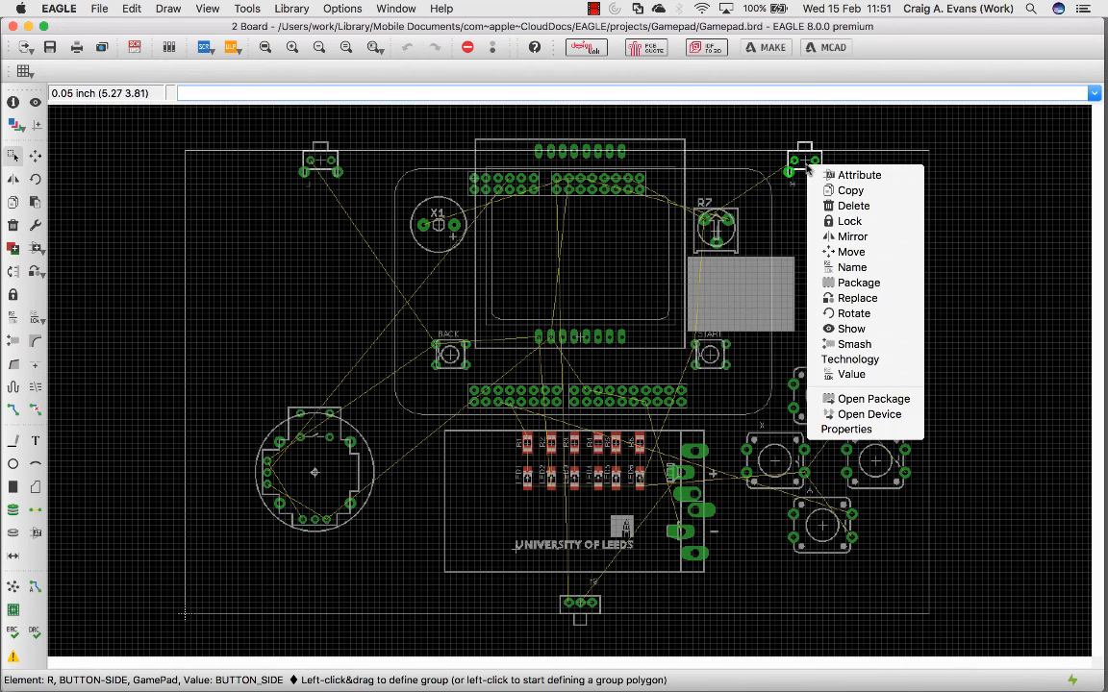
click(851, 429)
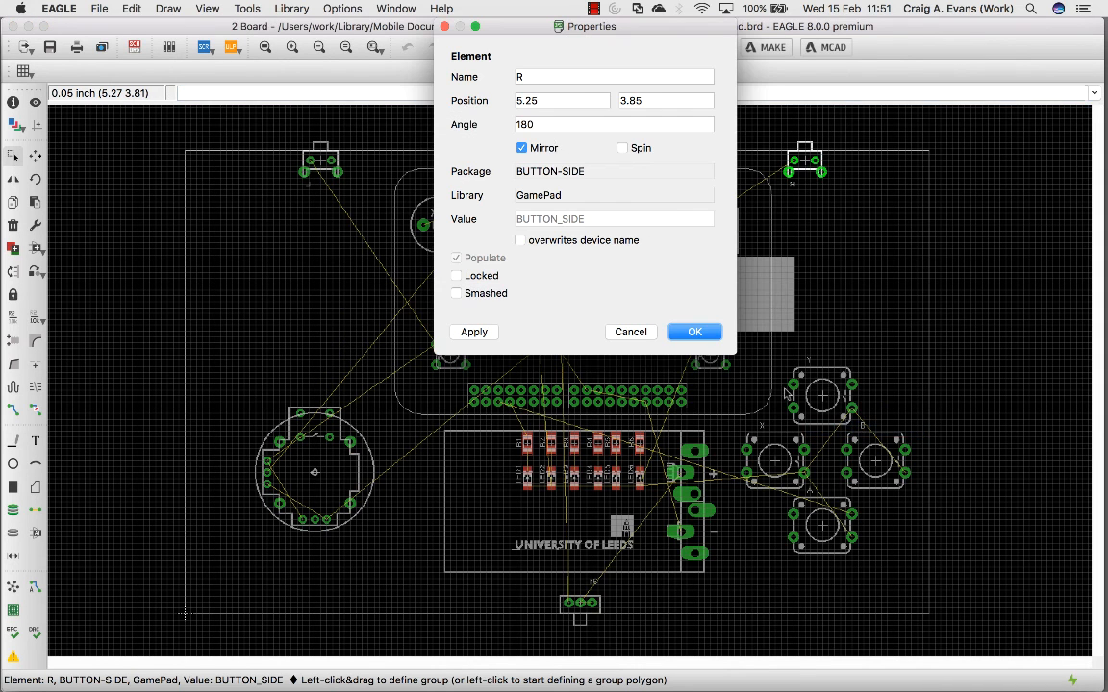
double_click(531, 124)
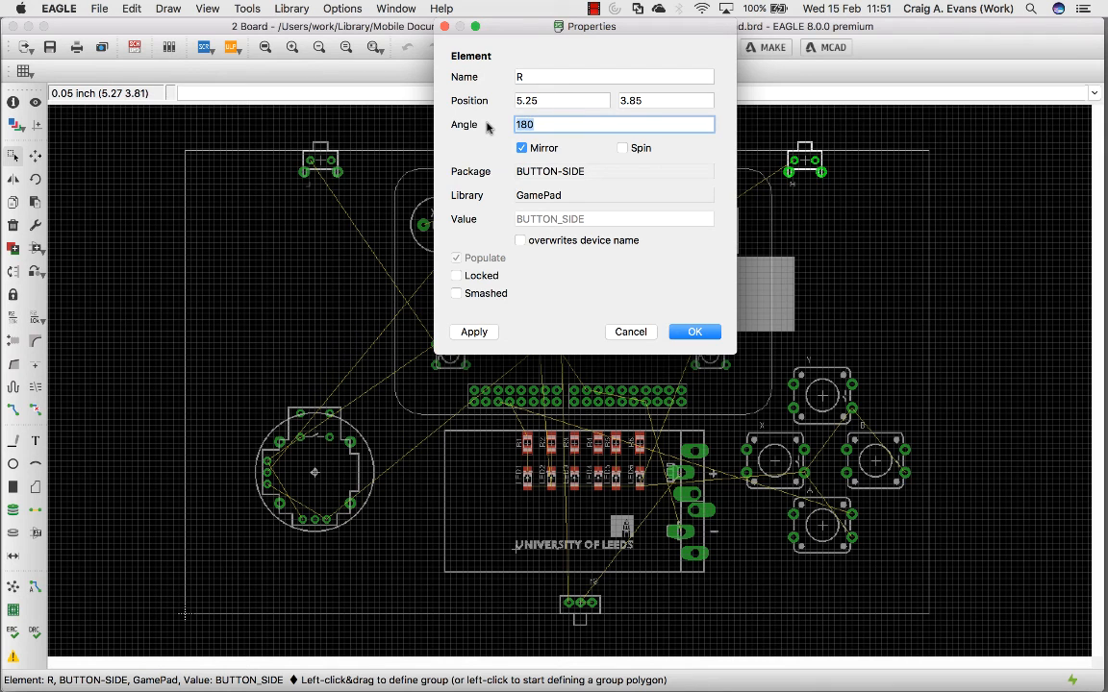
text(45)
key(Return)
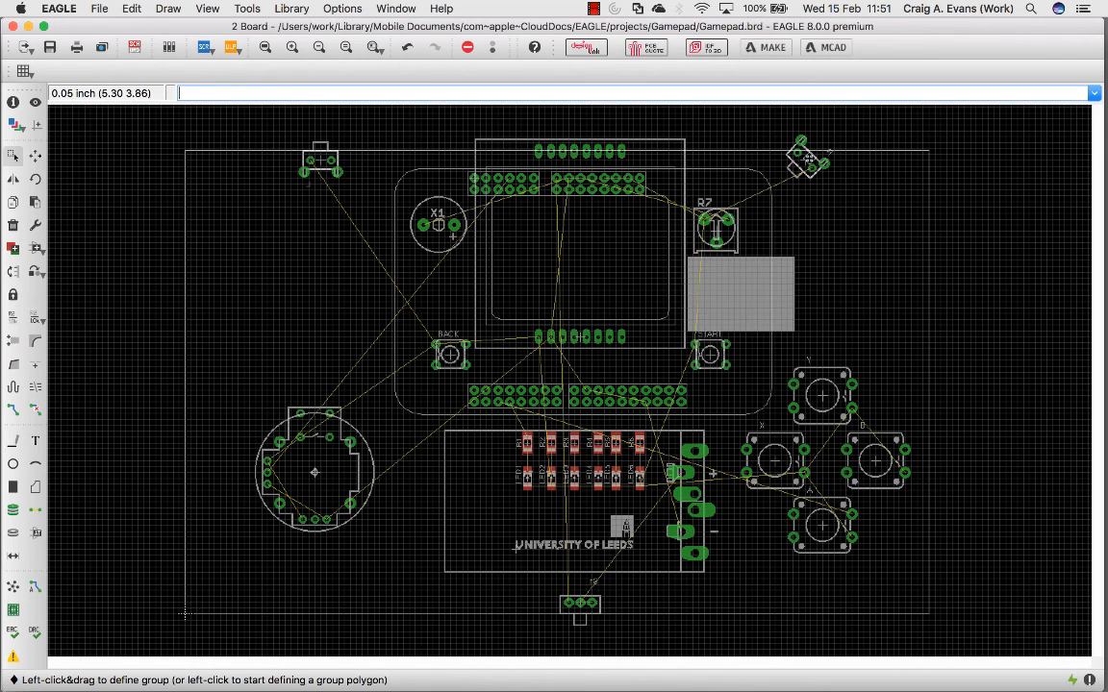
Step: Set the angle of side button R to 225 degrees in its properties so it faces the board's upper-right corner
right_click(809, 160)
click(847, 424)
click(579, 124)
drag(579, 124, 501, 125)
text(225)
key(Return)
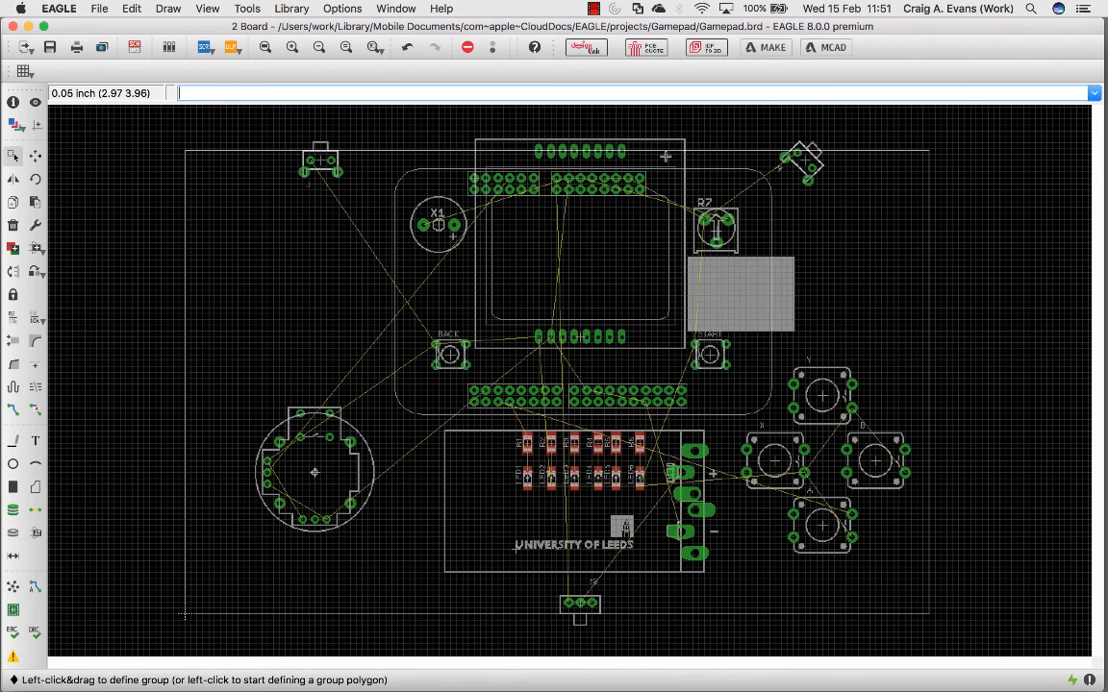
Step: Set the angle of side button L to 135 degrees in its properties so it faces the board's upper-left corner
right_click(318, 163)
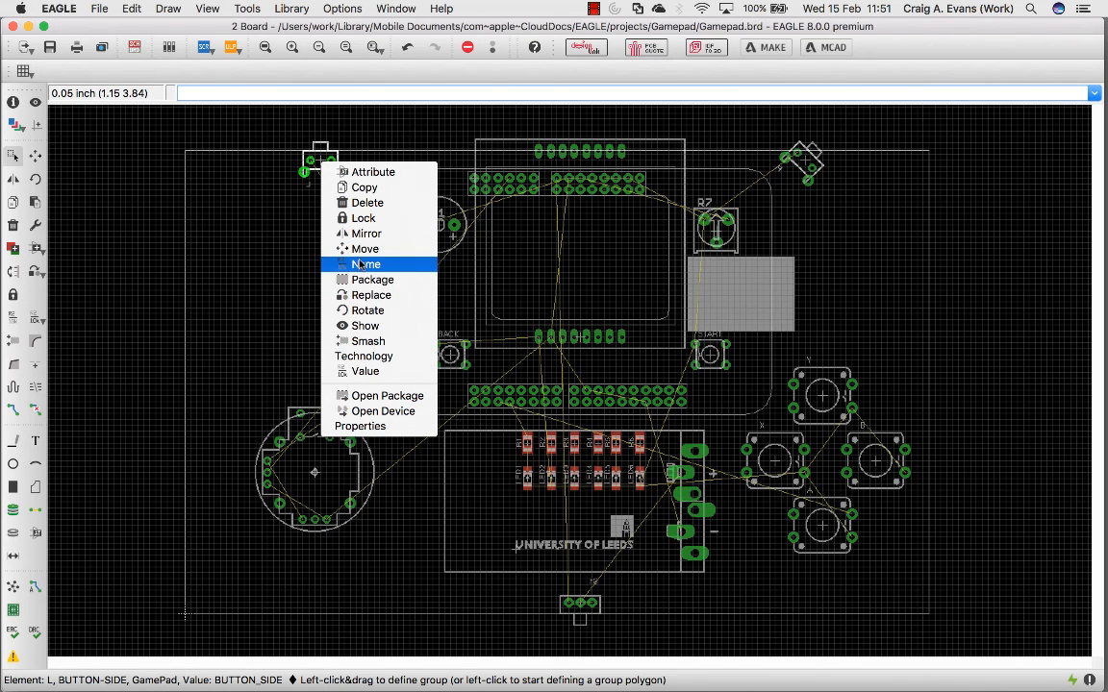
click(371, 426)
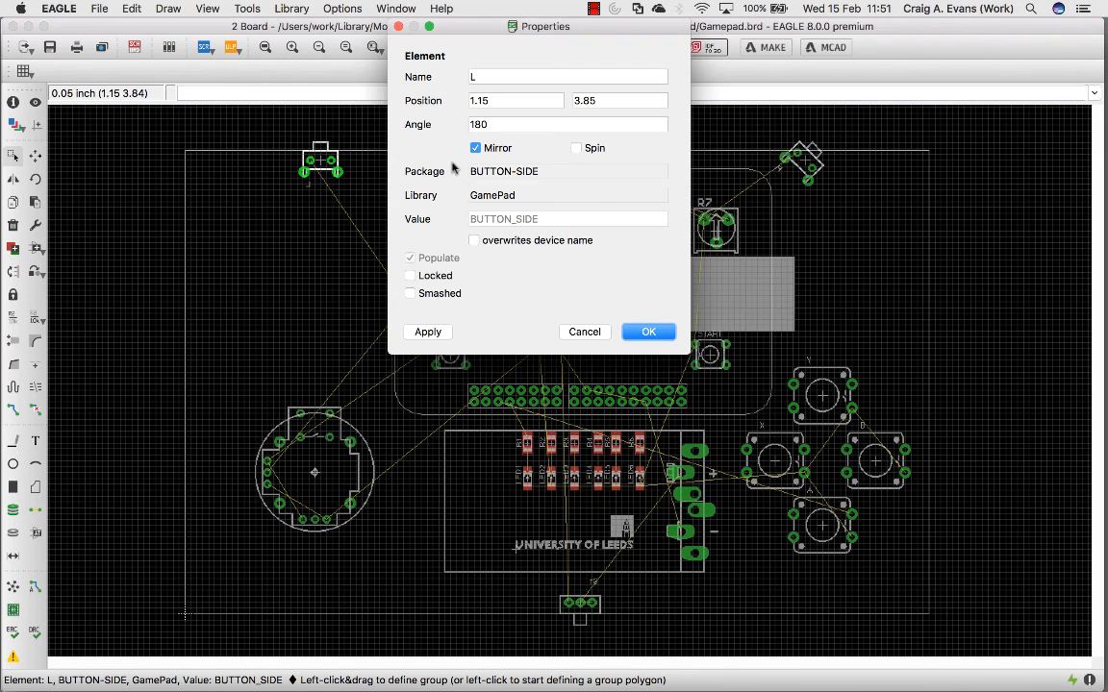
double_click(492, 191)
text(135)
click(655, 332)
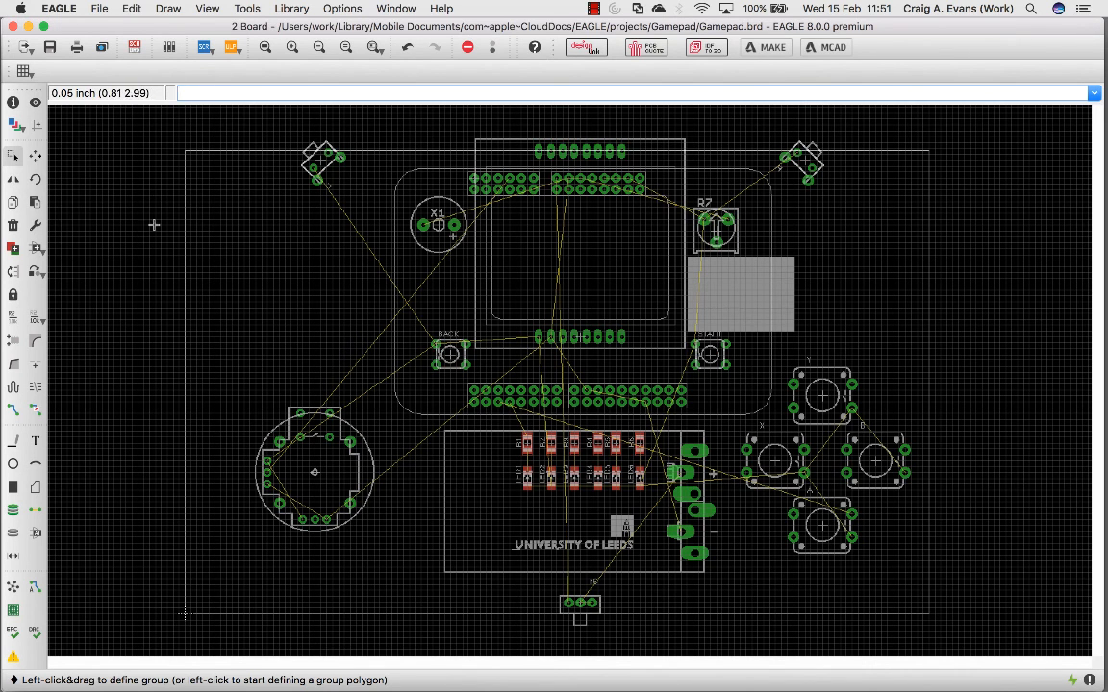
Step: Move the board outline's upper-left and lower-left corners inward to x = 0.25 inch, keeping the left edge vertical
click(35, 156)
click(185, 151)
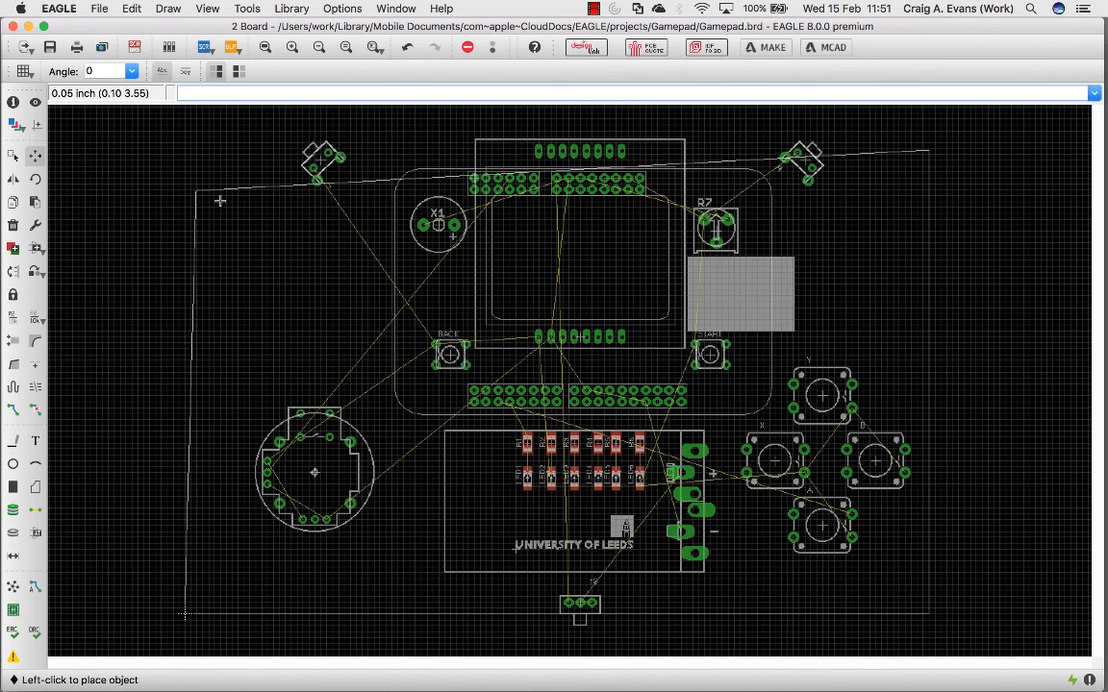
click(214, 151)
click(928, 150)
click(928, 150)
click(184, 607)
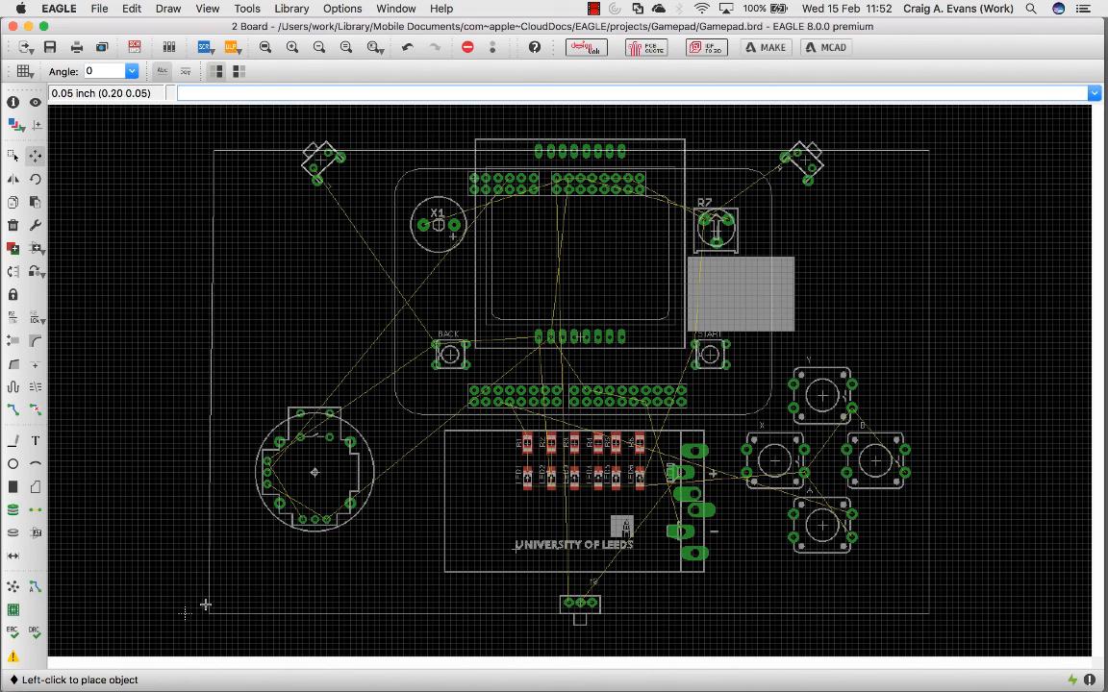
click(213, 612)
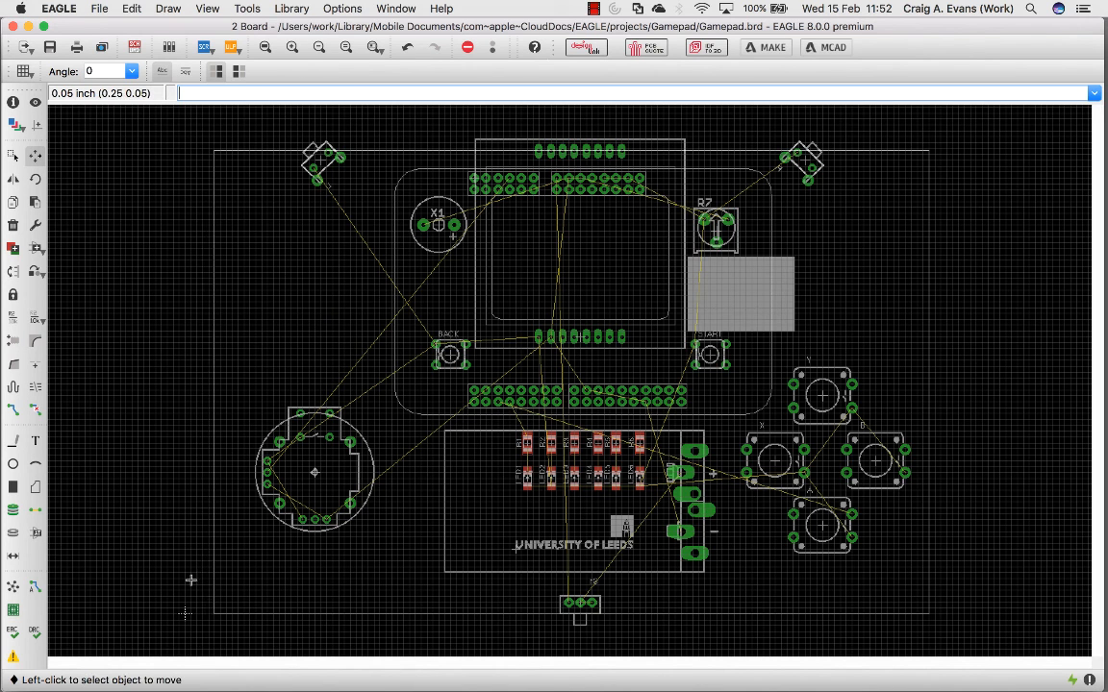
Step: Round the board outline's upper-left corner beside button L with a large round miter
click(36, 343)
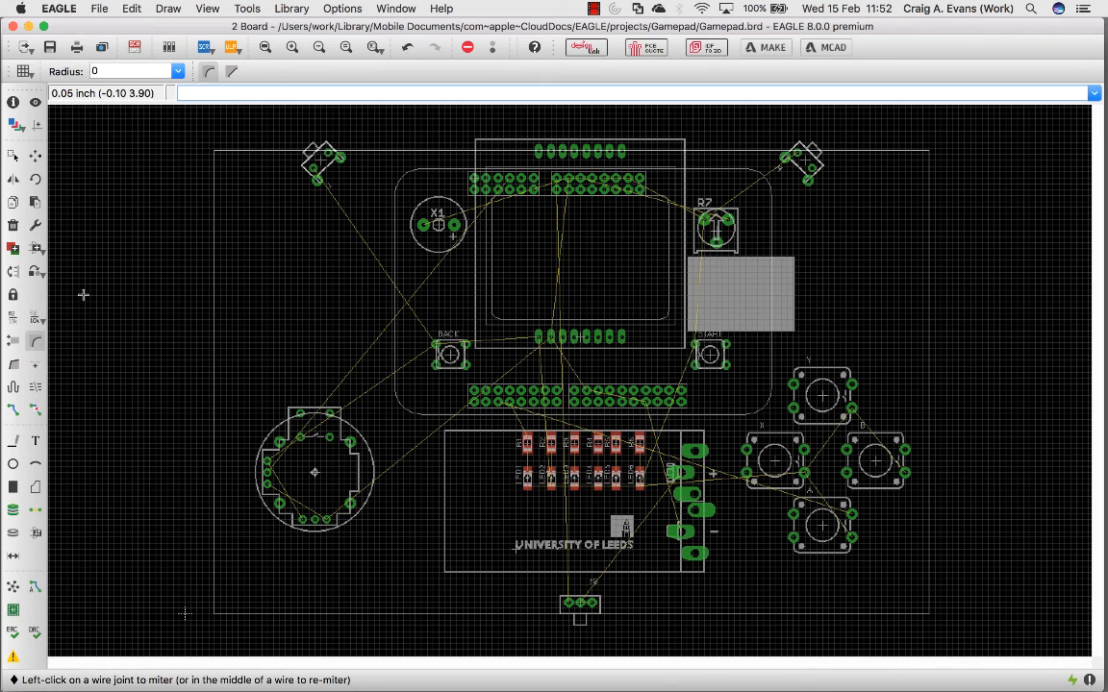
click(208, 73)
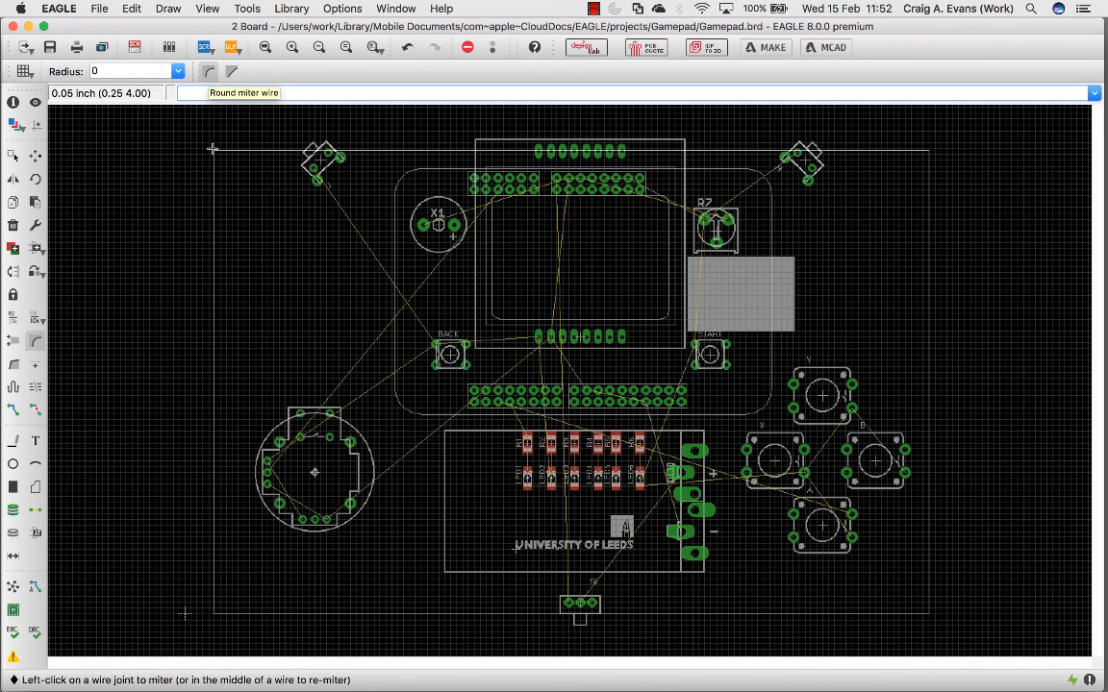
drag(212, 150, 327, 196)
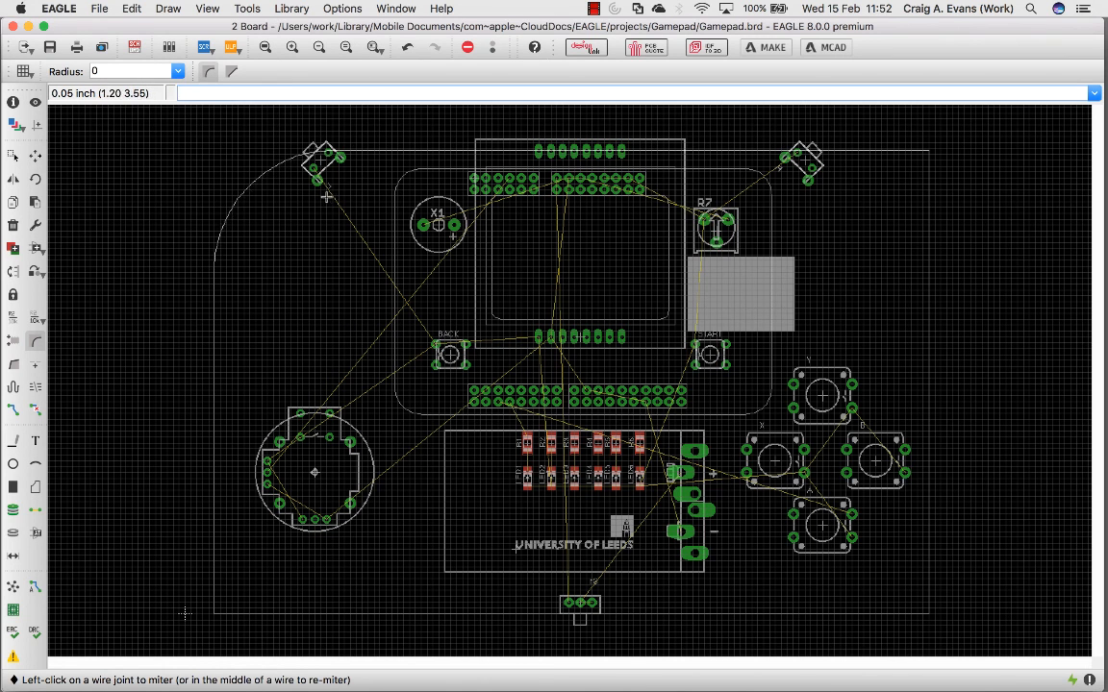
Step: Try to move the board outline's upper-right corner, and undo the latest changes including the upper-left corner's miter
click(34, 156)
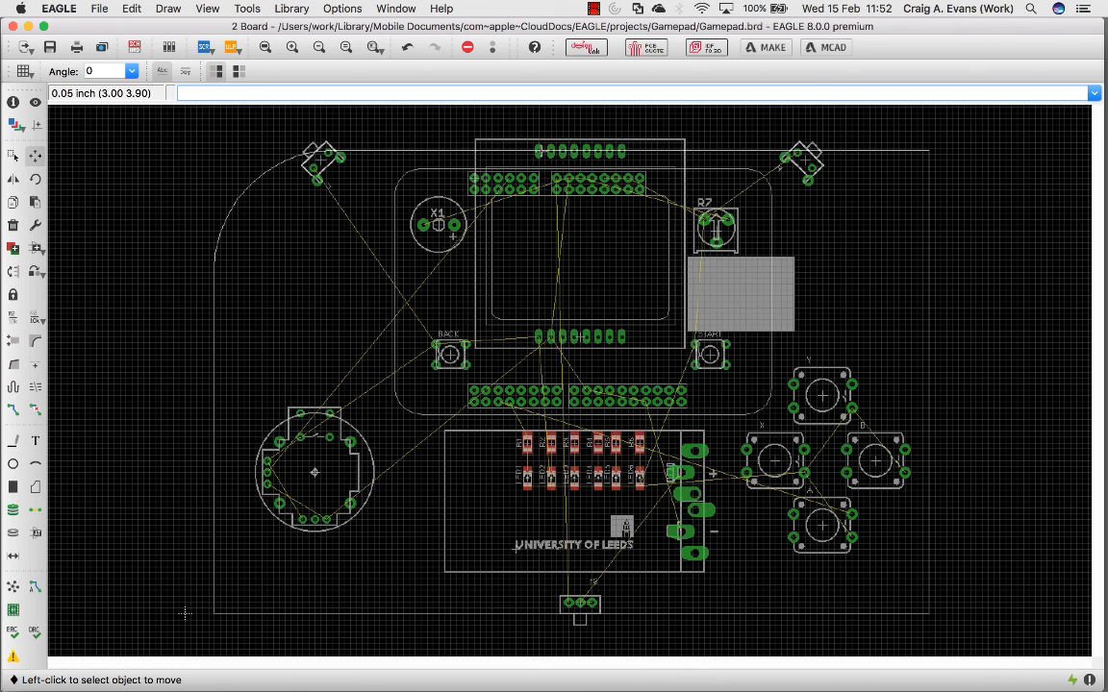
click(923, 145)
click(894, 132)
key(super+z)
key(super+z)
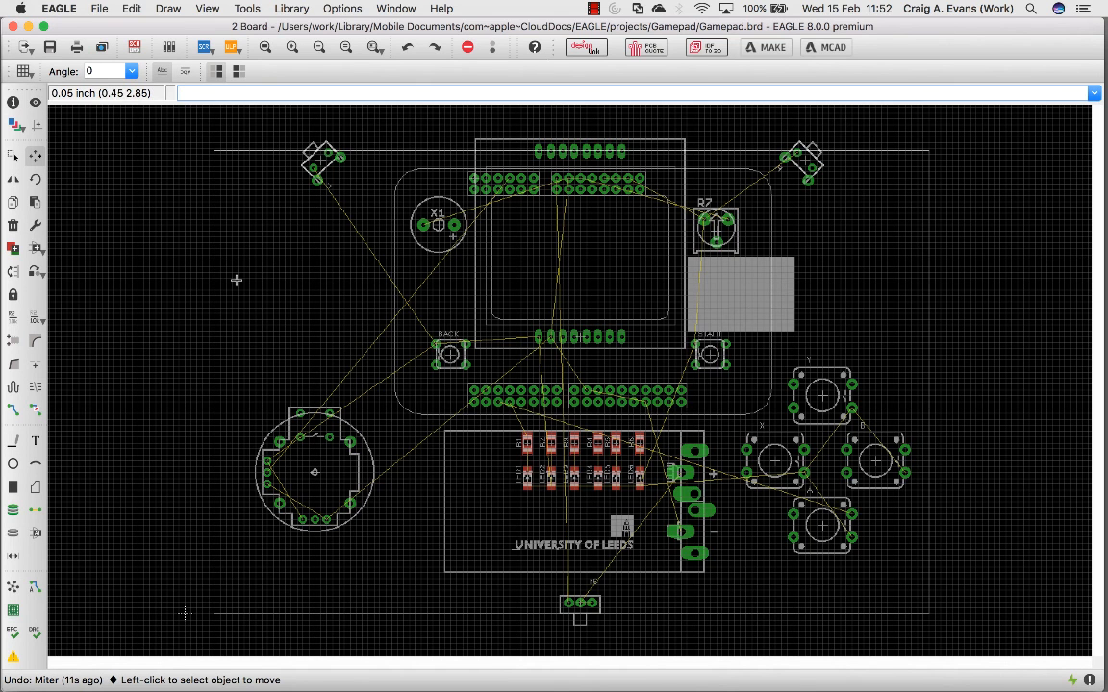
Step: Move the board outline's upper-left corner to about (0.80, 4.10) inch and its upper-right corner inward to the same height, forming a trapezoid
click(214, 151)
click(278, 126)
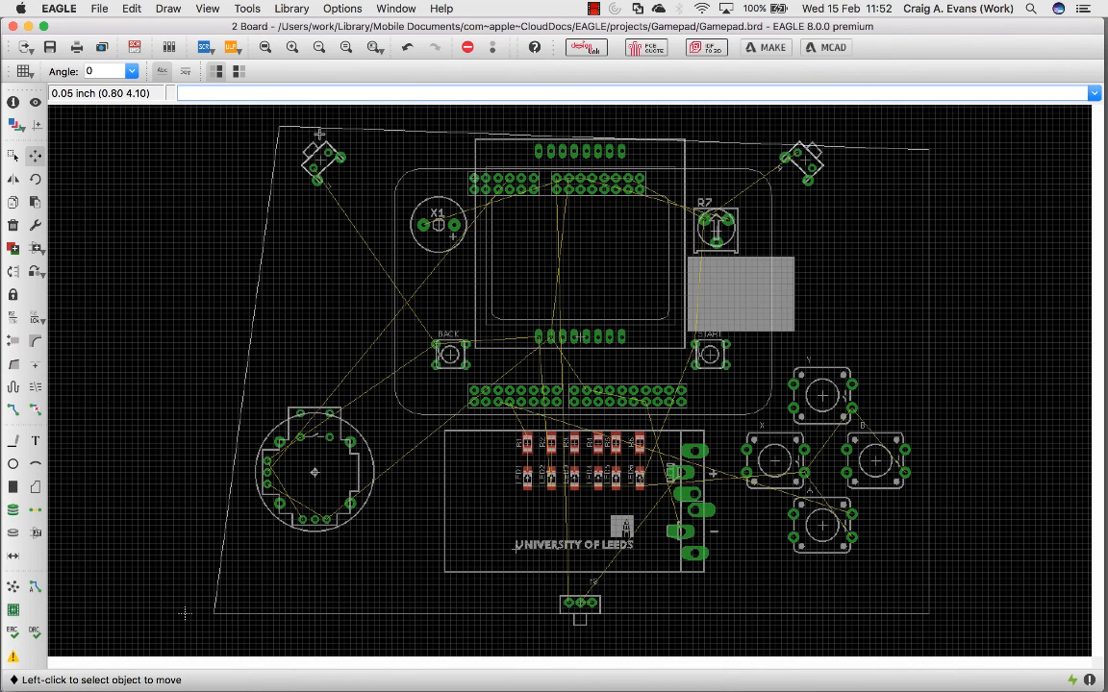
click(928, 151)
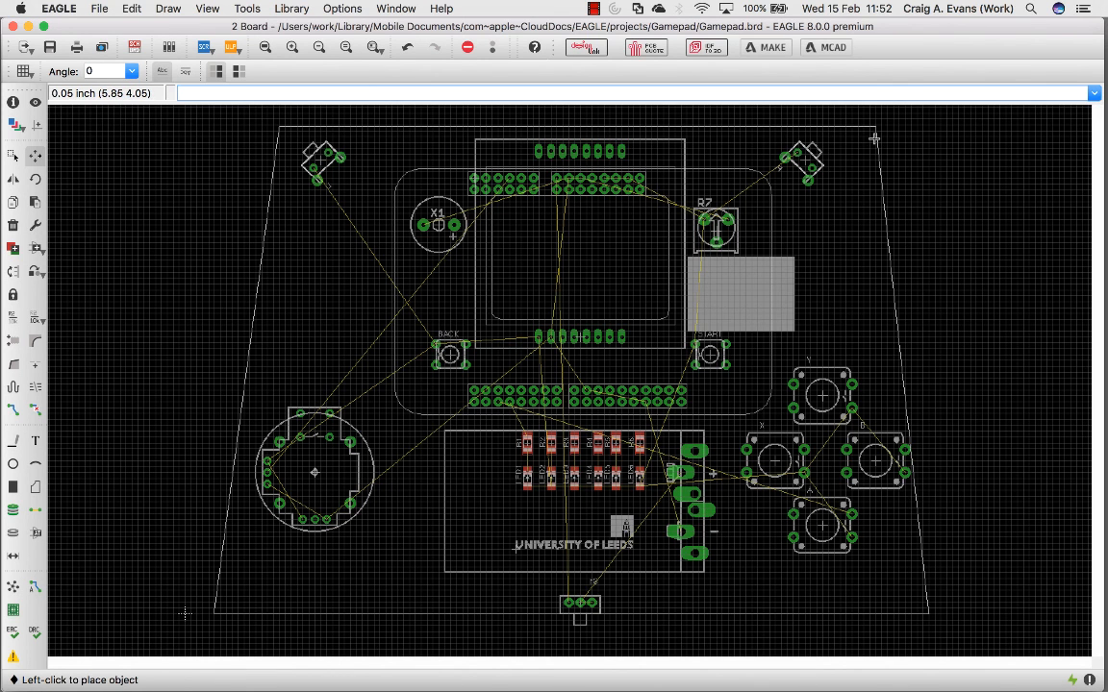
click(881, 126)
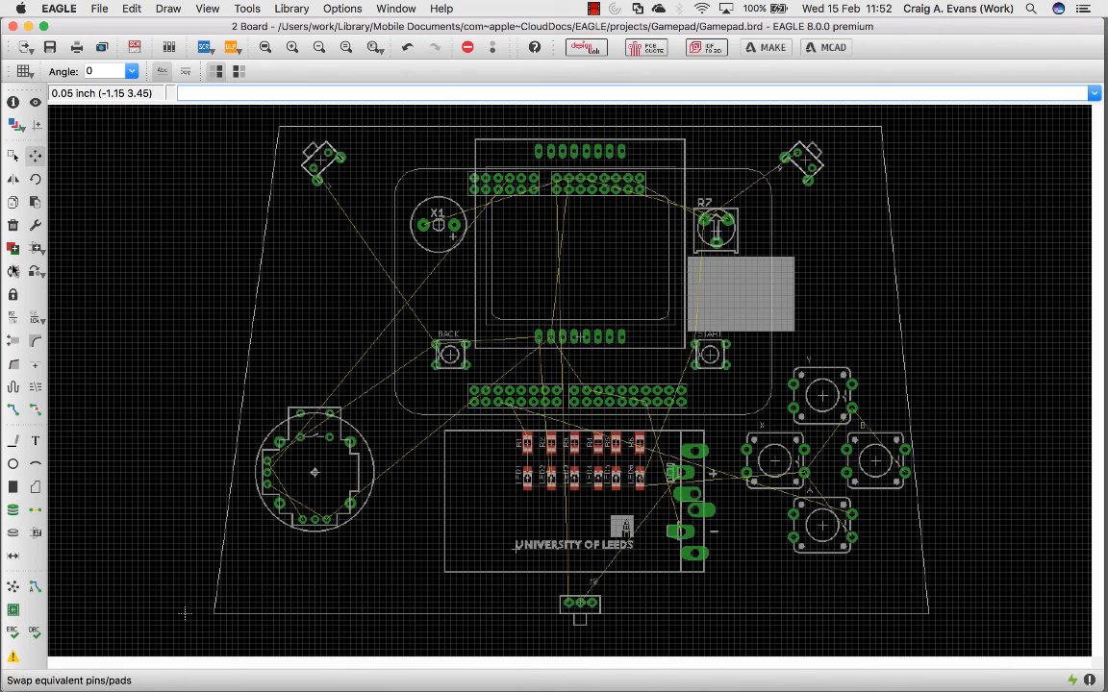
Step: Round the board outline's upper-left and upper-right corners with large round miters that curve past the two angled side buttons
click(35, 342)
click(281, 129)
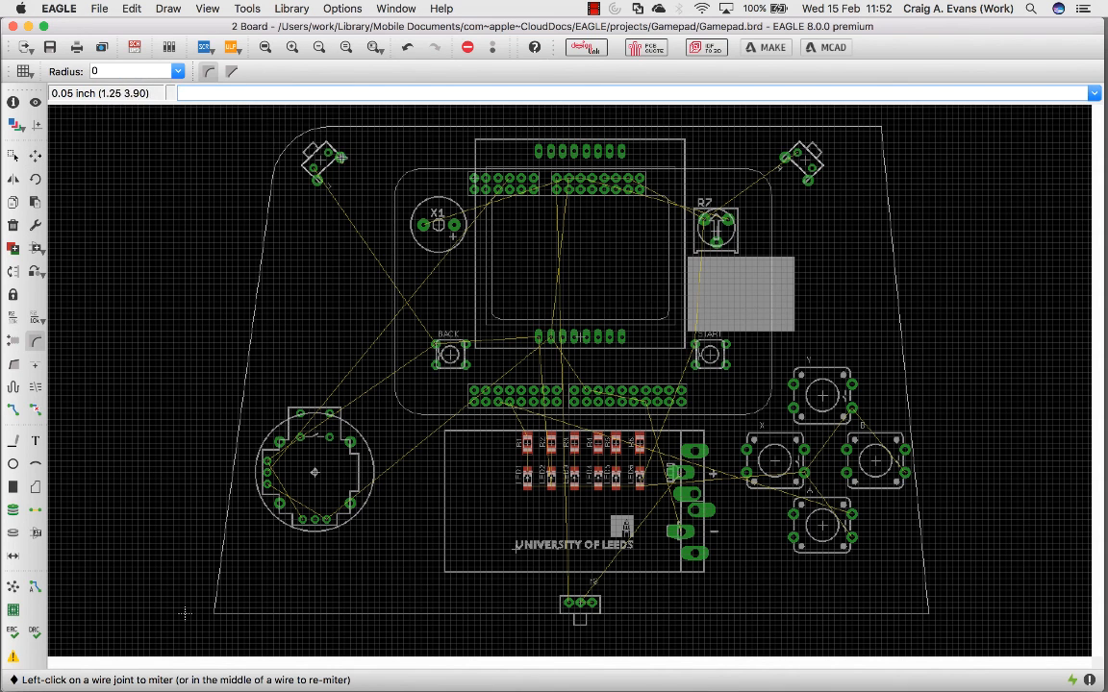
click(393, 165)
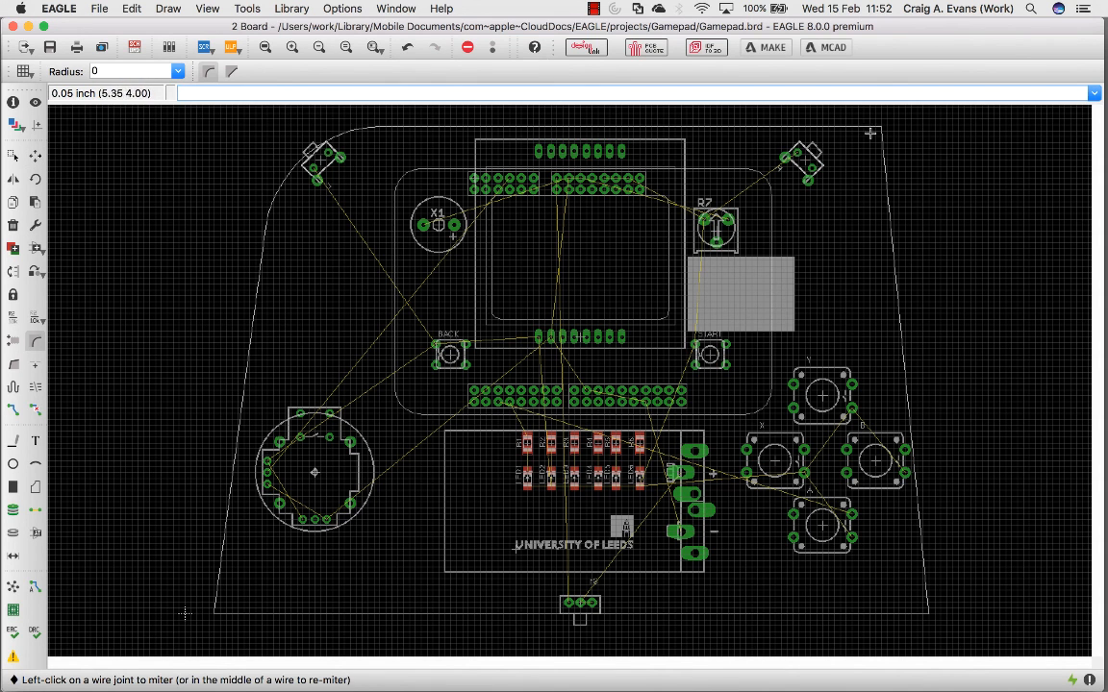
click(791, 117)
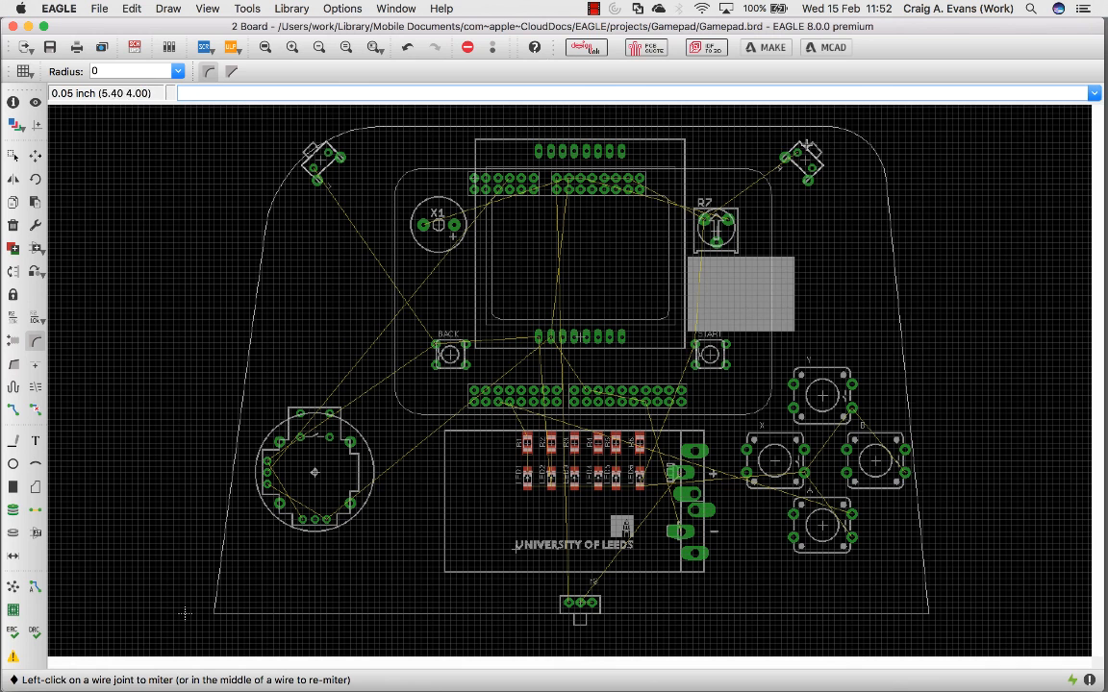
click(725, 145)
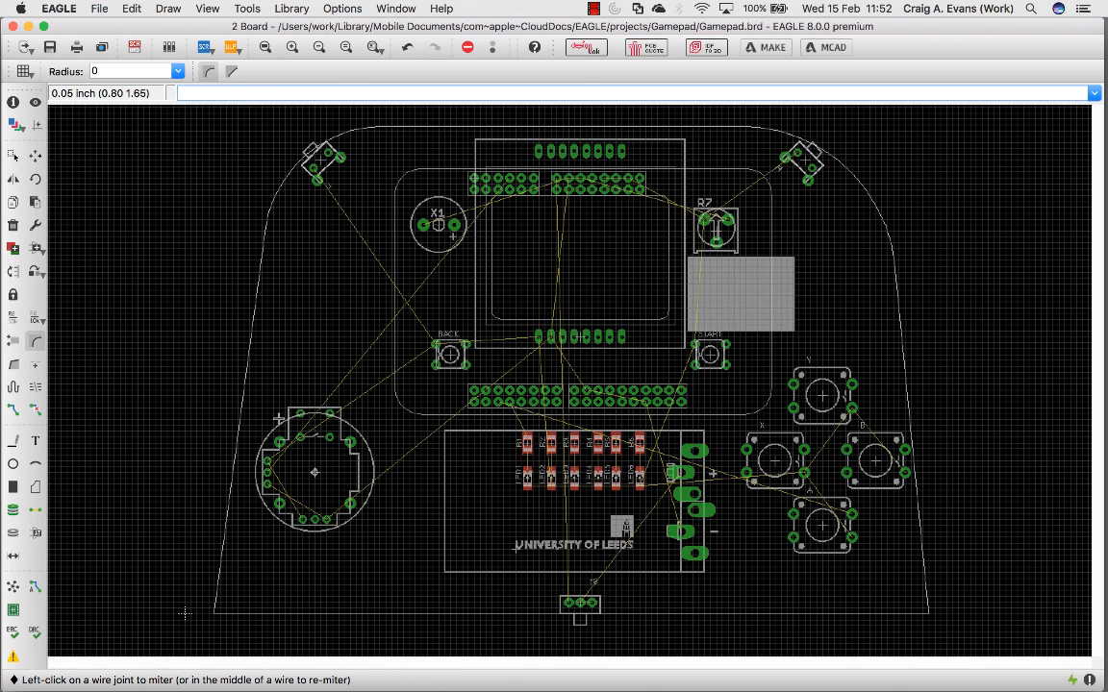
Step: Round the board outline's lower-left and lower-right corners with large round miters around the joystick and the A/B/X/Y buttons
click(217, 612)
click(318, 493)
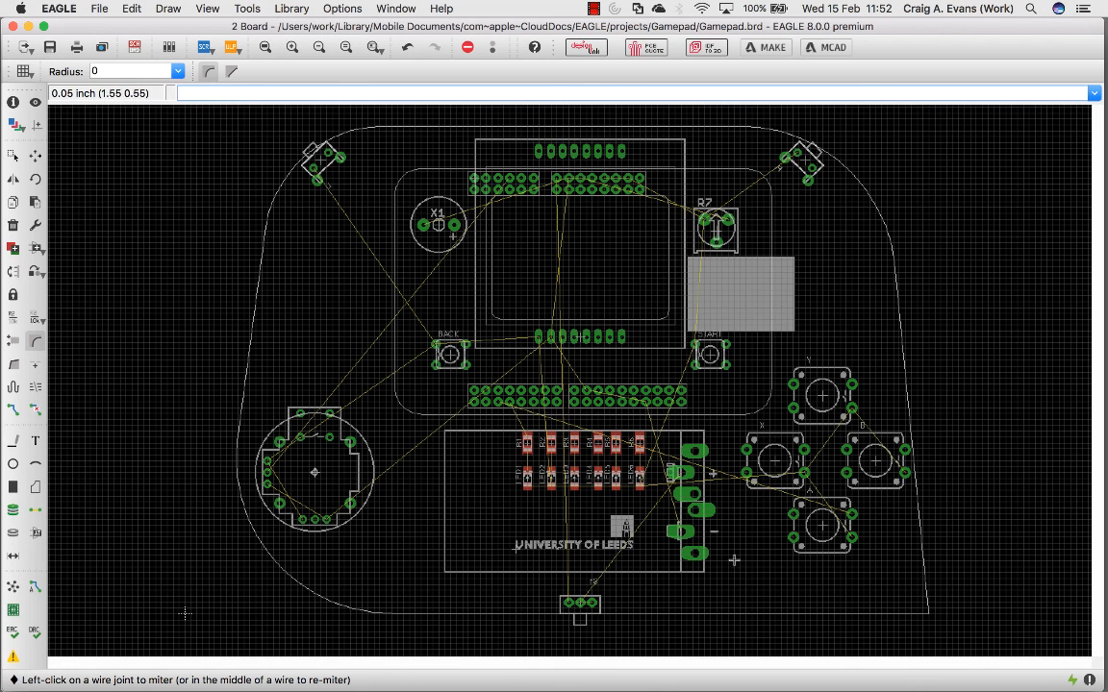
click(910, 601)
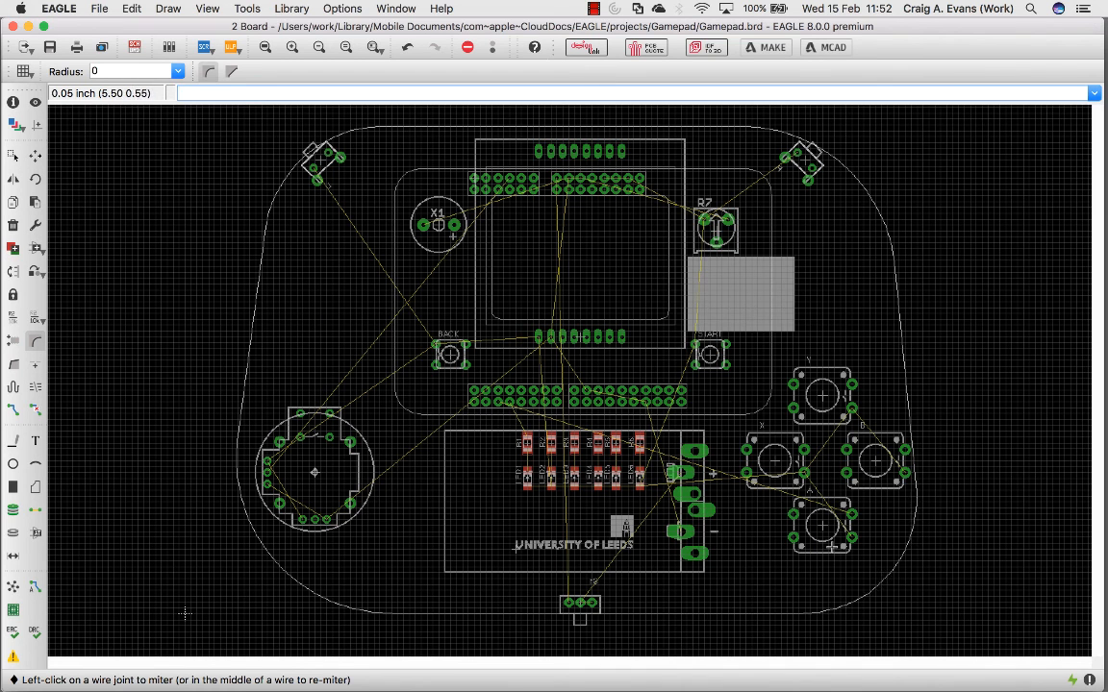
click(829, 540)
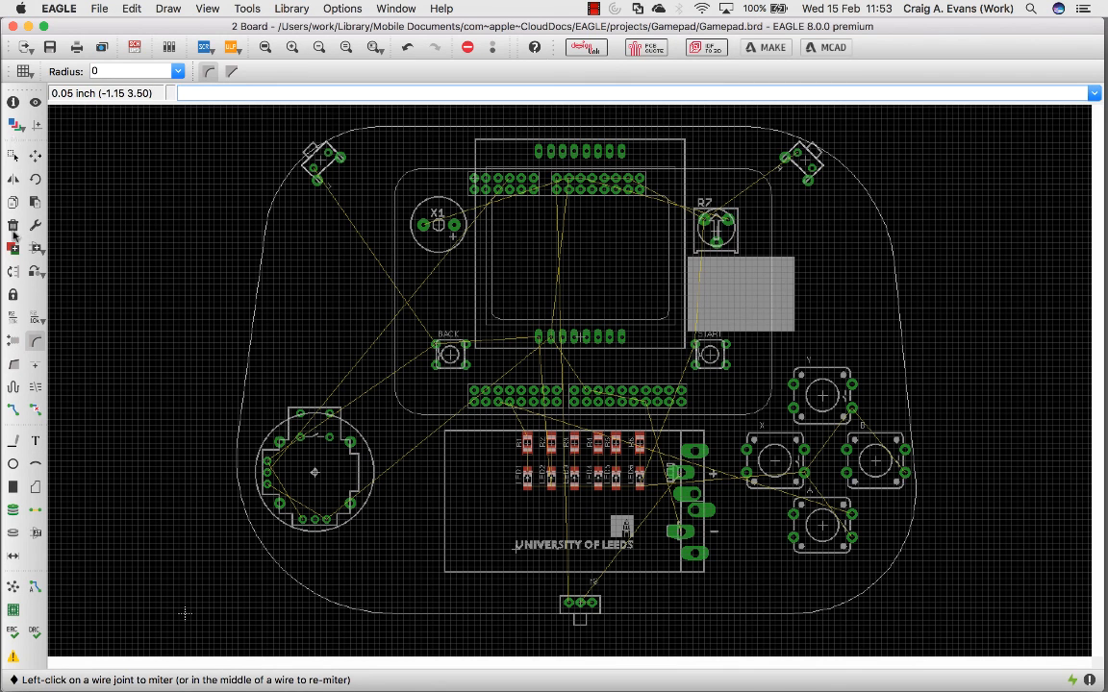
Step: Draw a closed upright rectangle on layer 20 Dimension with a 0.016 line width, outside the board beside its upper-left edge
click(12, 442)
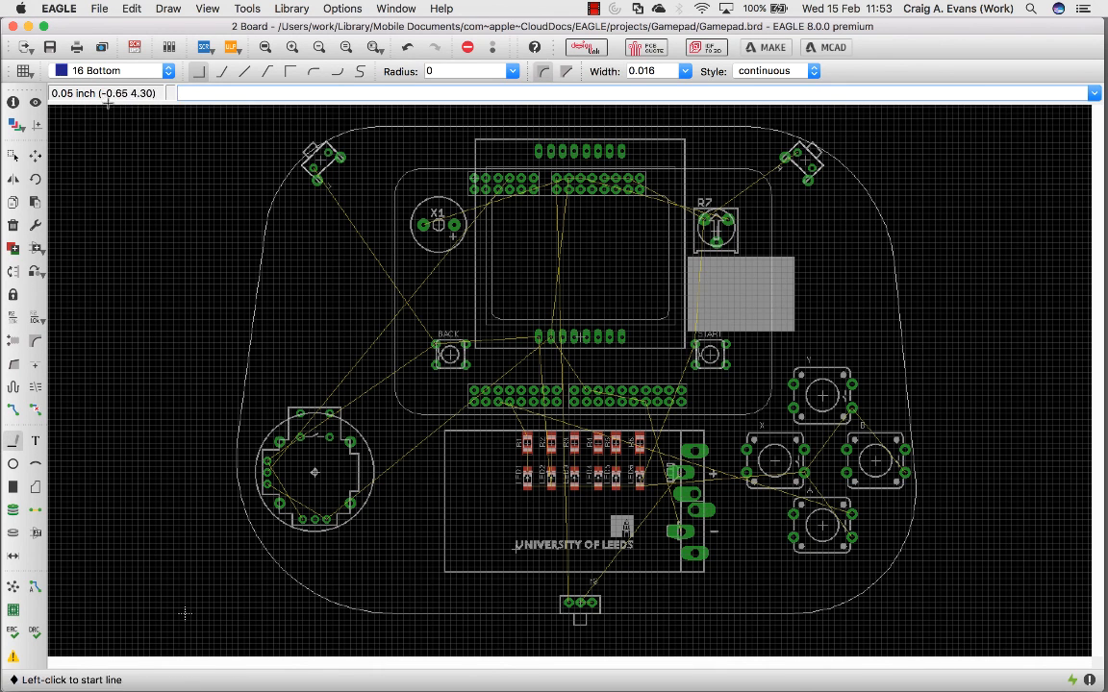
click(98, 71)
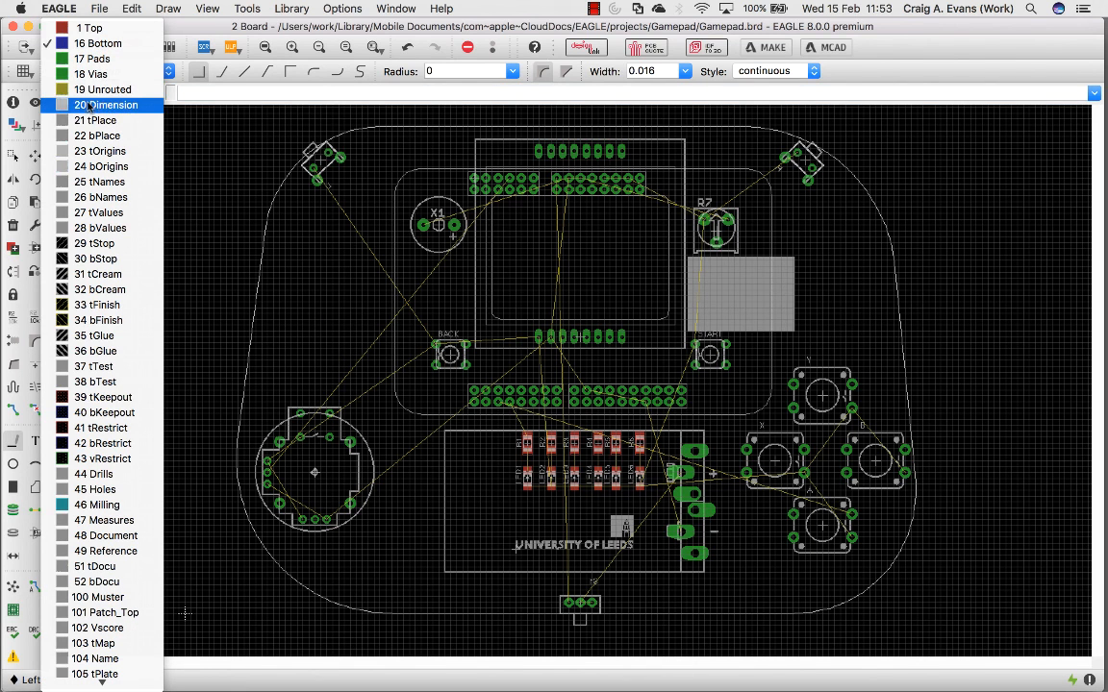
click(86, 105)
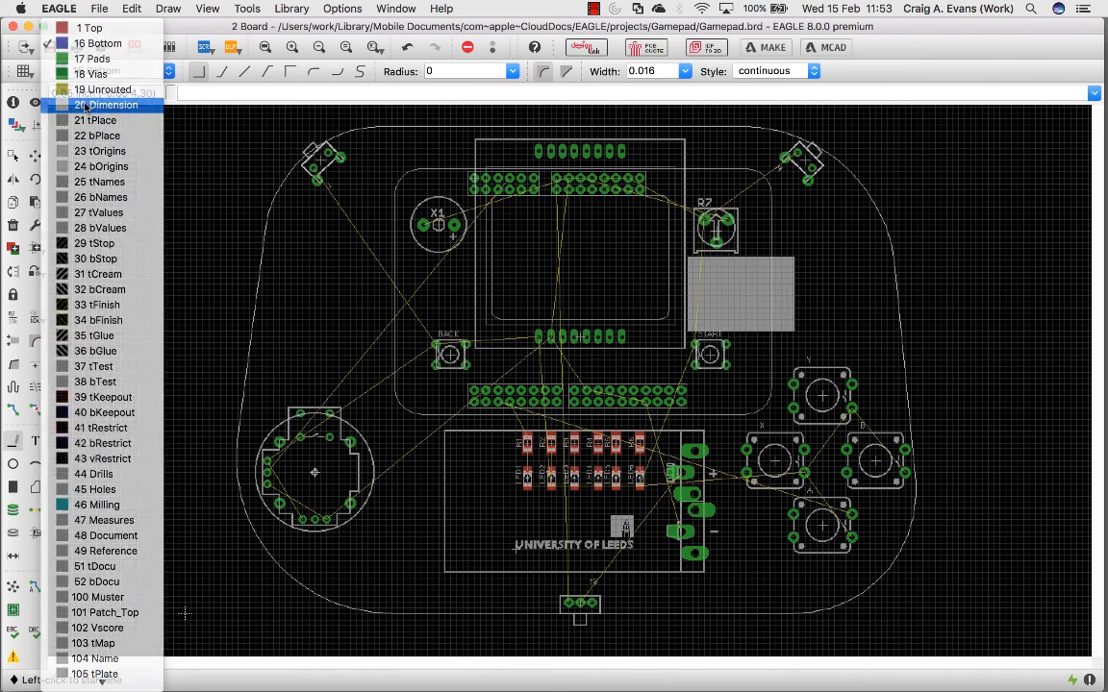
click(185, 207)
click(186, 288)
click(125, 289)
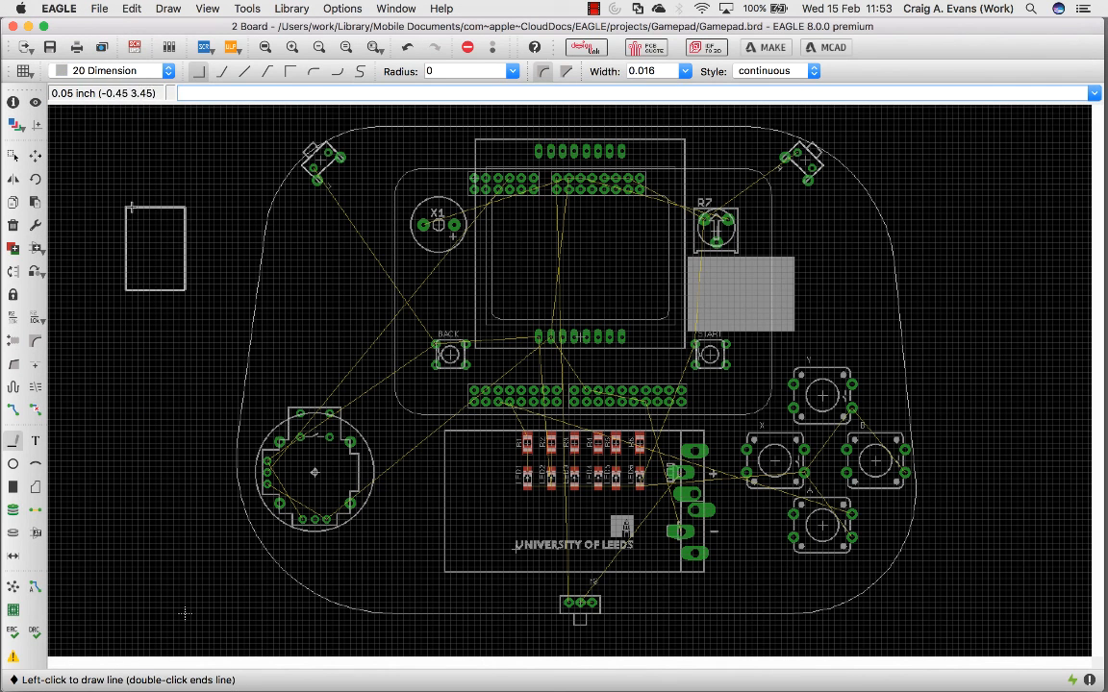
double_click(125, 207)
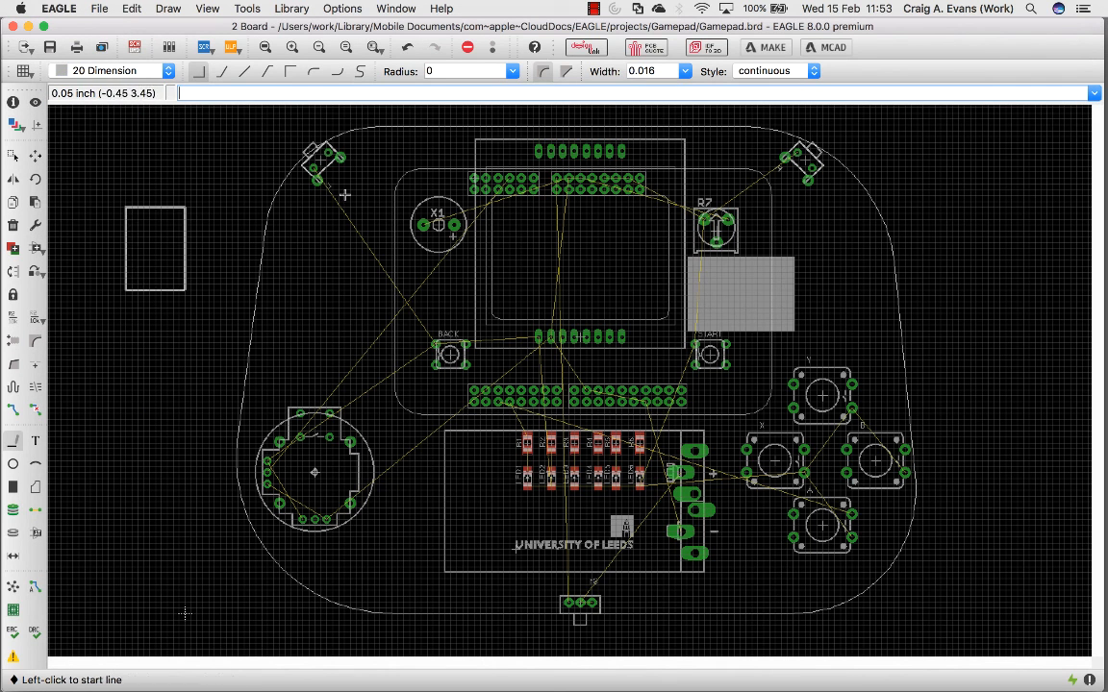
Step: Draw a tall, narrow closed rectangle with a 0.01 line width on the Dimension layer, below the first rectangle left of the board
click(686, 71)
click(156, 361)
click(156, 490)
click(184, 489)
click(185, 361)
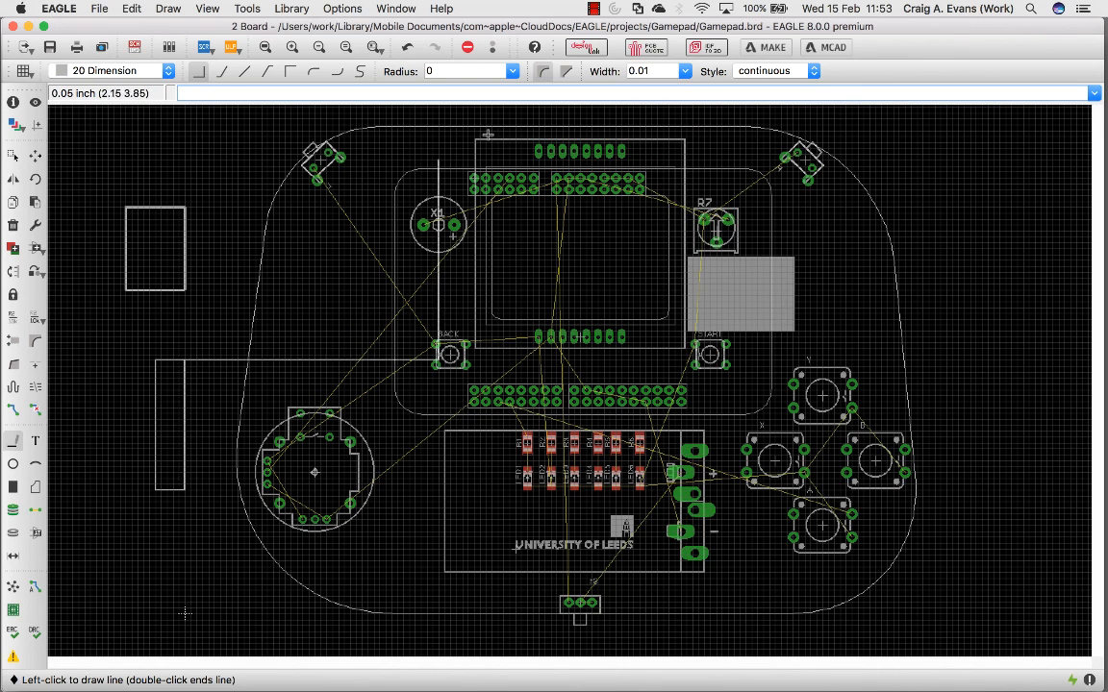
key(Escape)
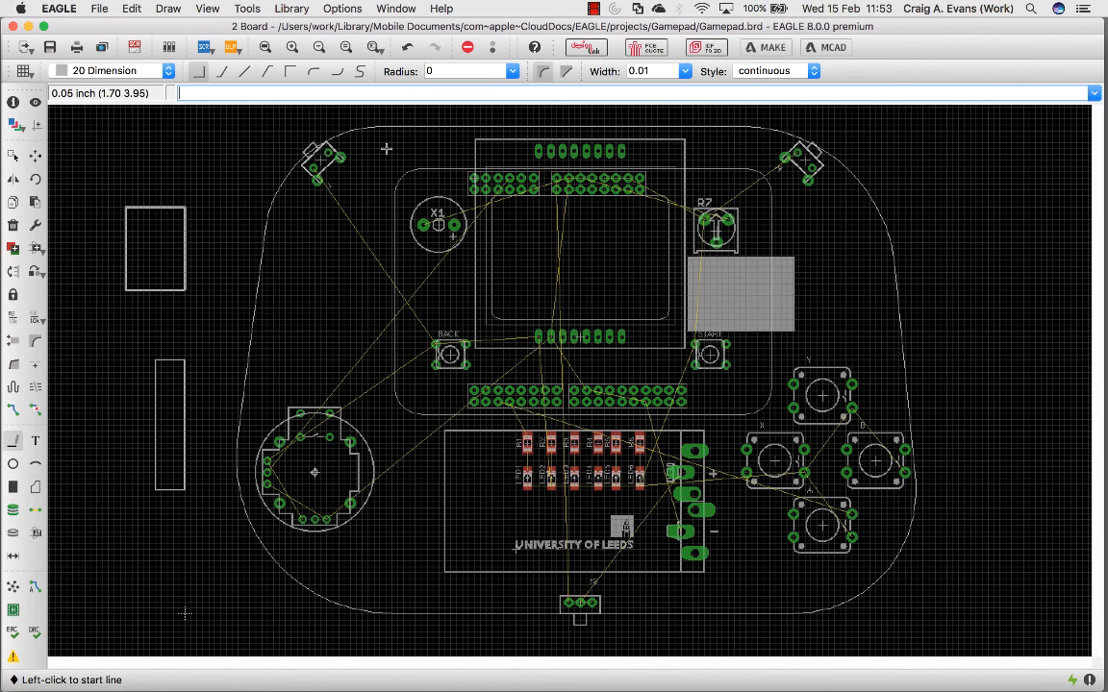
Step: Draw a closed rectangle with line width 0 on the Dimension layer, enclosing the entire rounded board outline
click(685, 71)
click(665, 84)
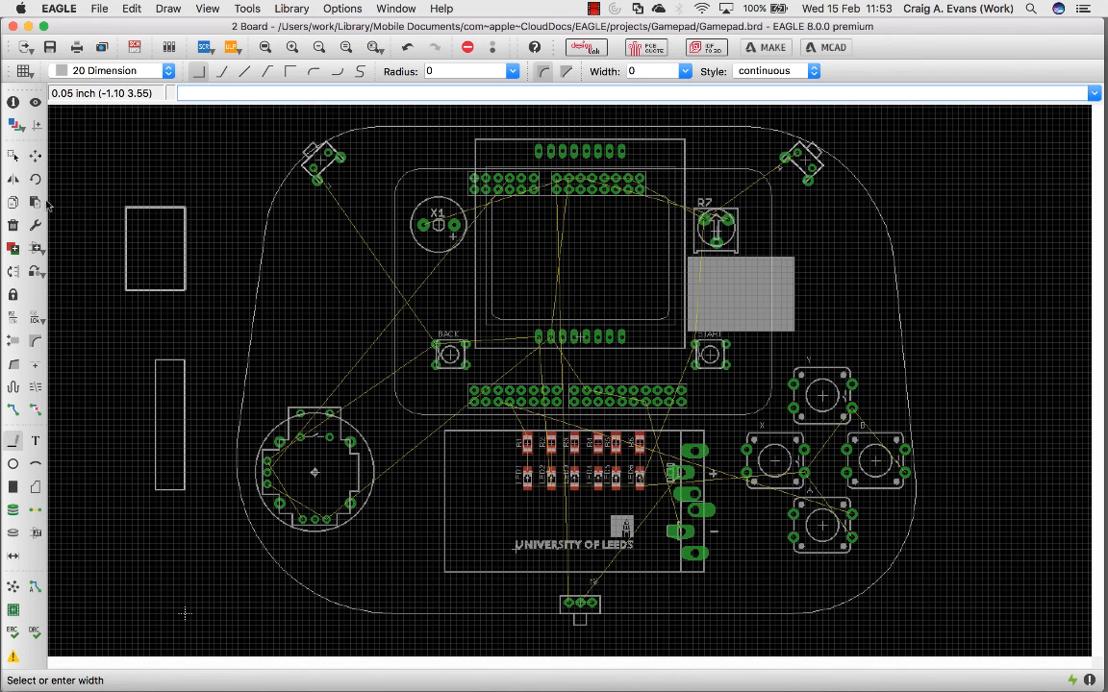
click(947, 120)
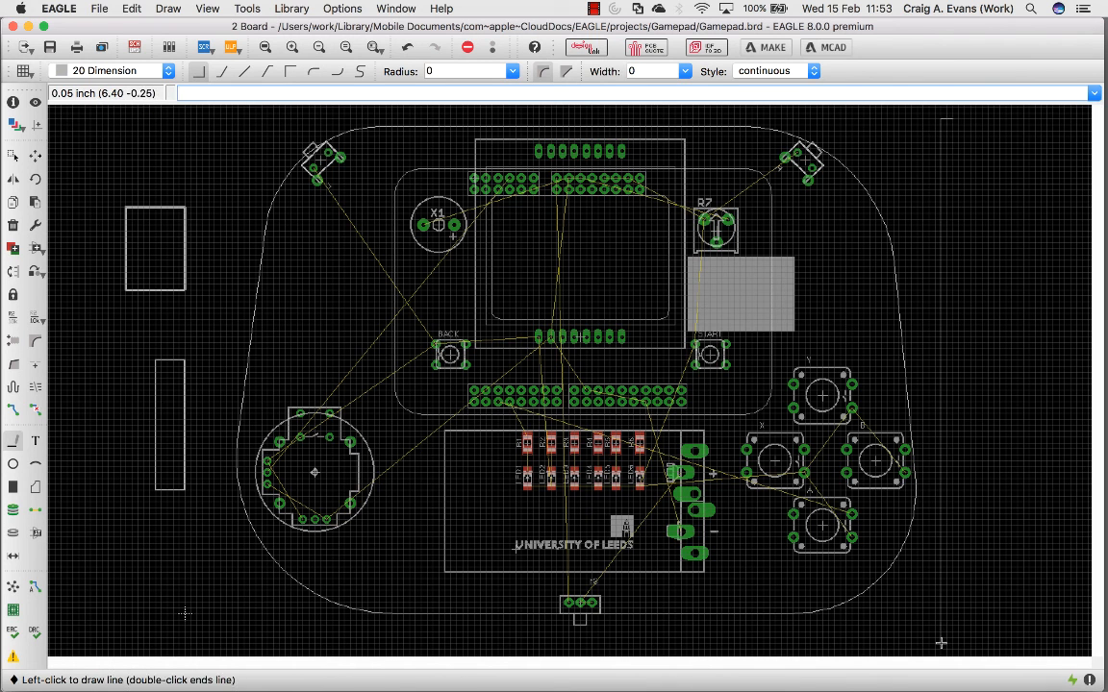
click(209, 642)
click(208, 118)
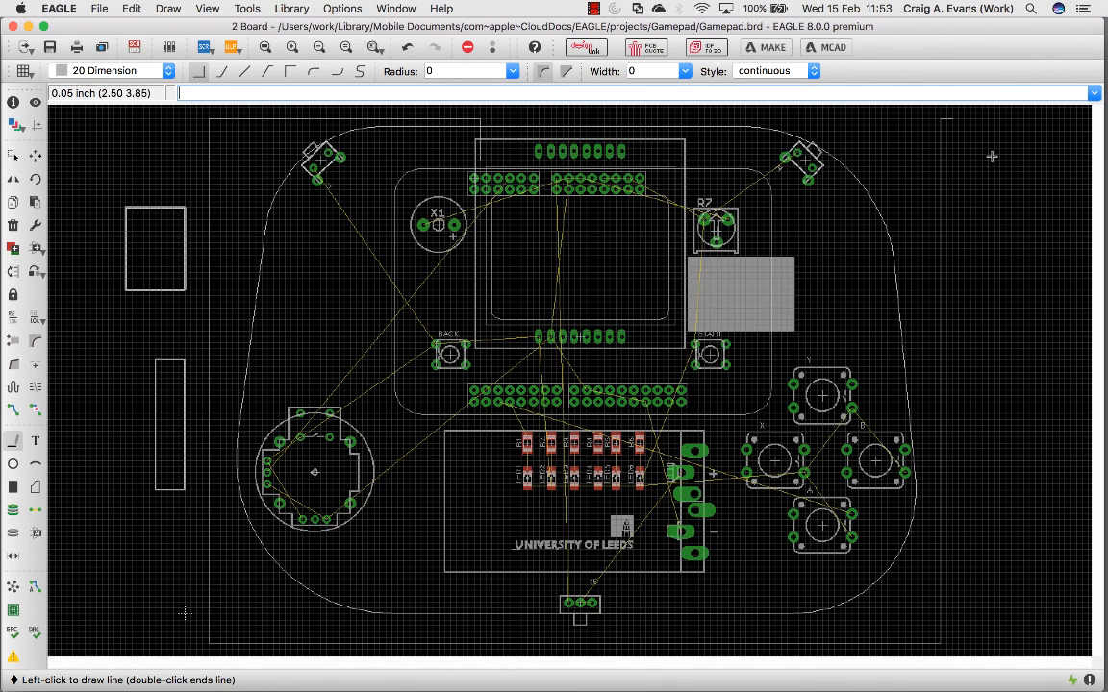
double_click(942, 120)
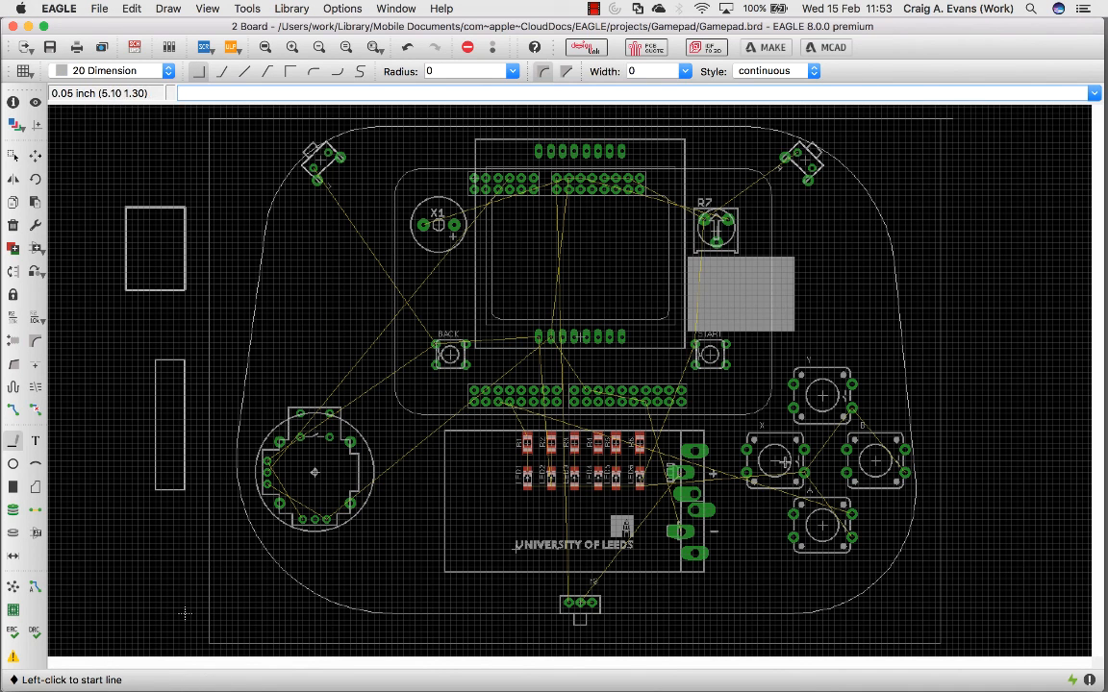